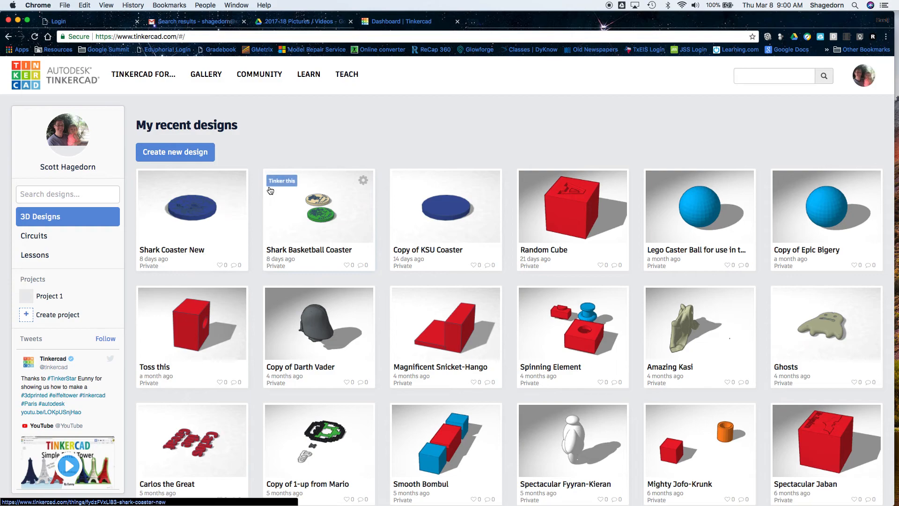
Step: Create a new design and place a solid red box on the workplane, slightly behind its centre
click(170, 158)
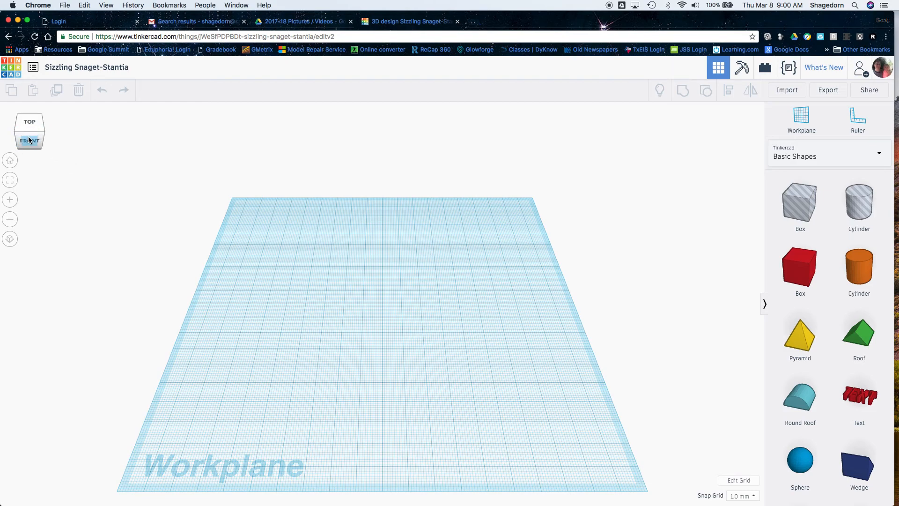
mouse_move(25, 137)
mouse_down()
mouse_move(41, 129)
mouse_move(24, 148)
mouse_move(15, 133)
mouse_move(38, 137)
mouse_move(28, 138)
mouse_up()
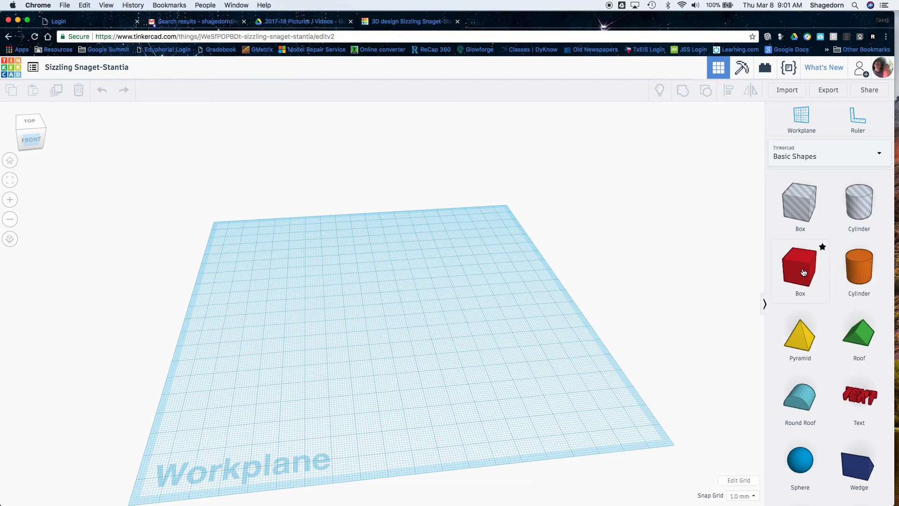
drag(803, 272, 340, 318)
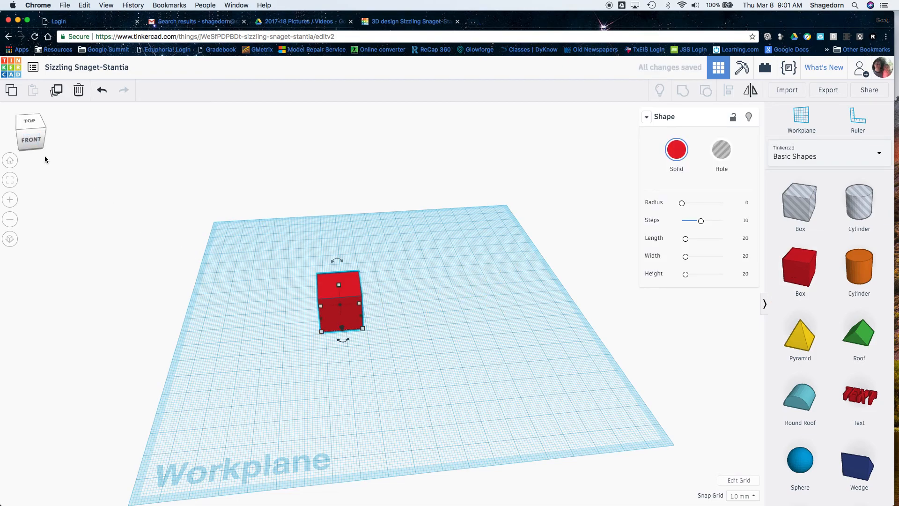
Step: Examine the red box from several angles in orthographic view, then return to perspective view
mouse_move(36, 139)
mouse_down()
mouse_move(18, 143)
mouse_move(39, 148)
mouse_move(33, 143)
mouse_up()
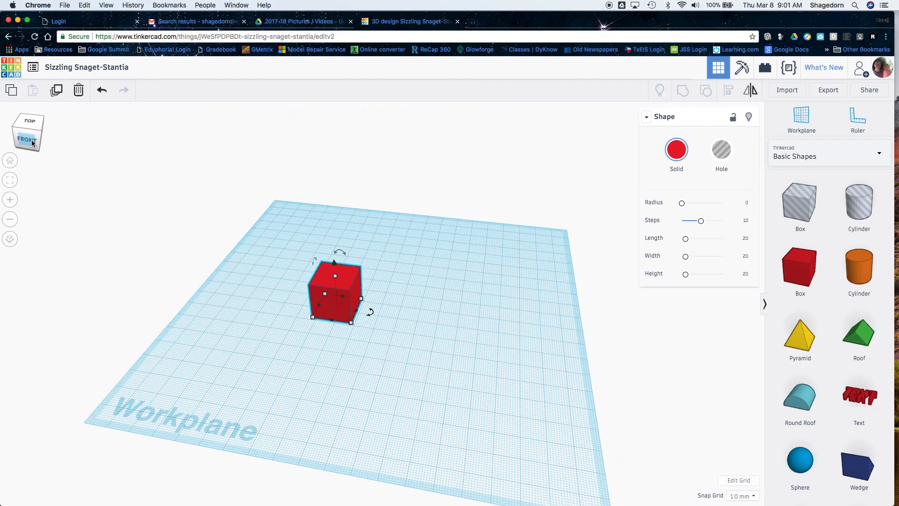
click(9, 239)
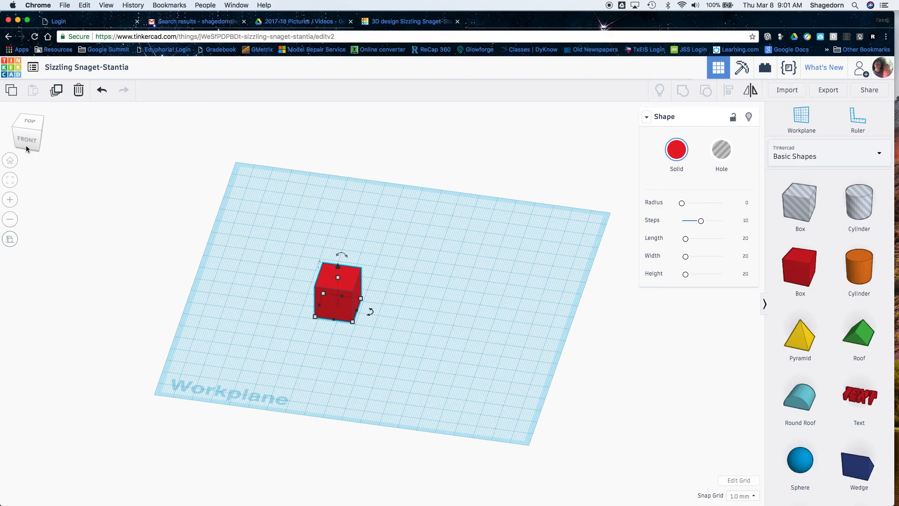
mouse_move(26, 142)
mouse_down()
mouse_move(21, 129)
mouse_move(37, 139)
mouse_up()
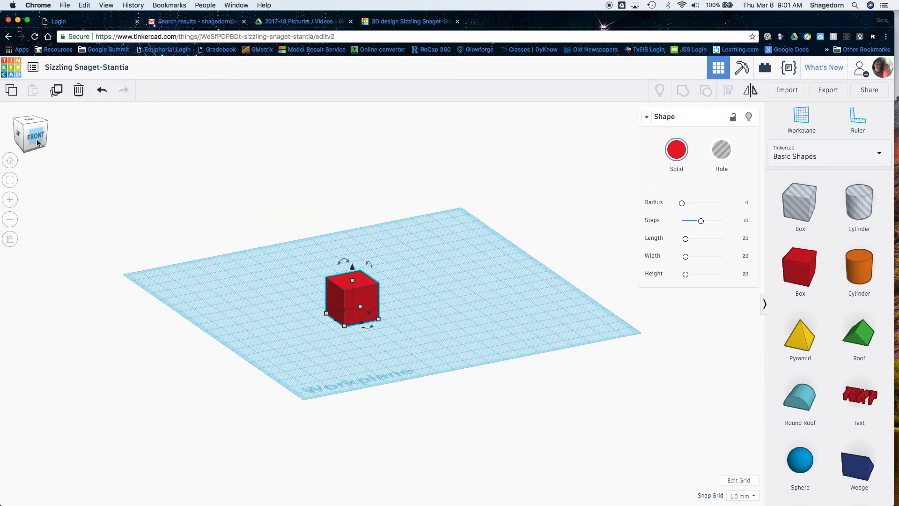
click(10, 239)
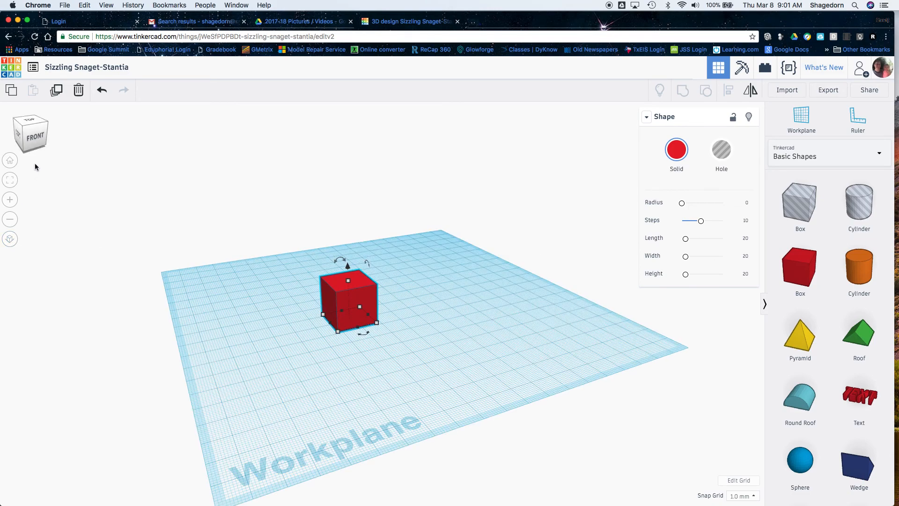
mouse_move(36, 140)
mouse_down()
mouse_move(25, 142)
mouse_move(41, 136)
mouse_move(30, 142)
mouse_up()
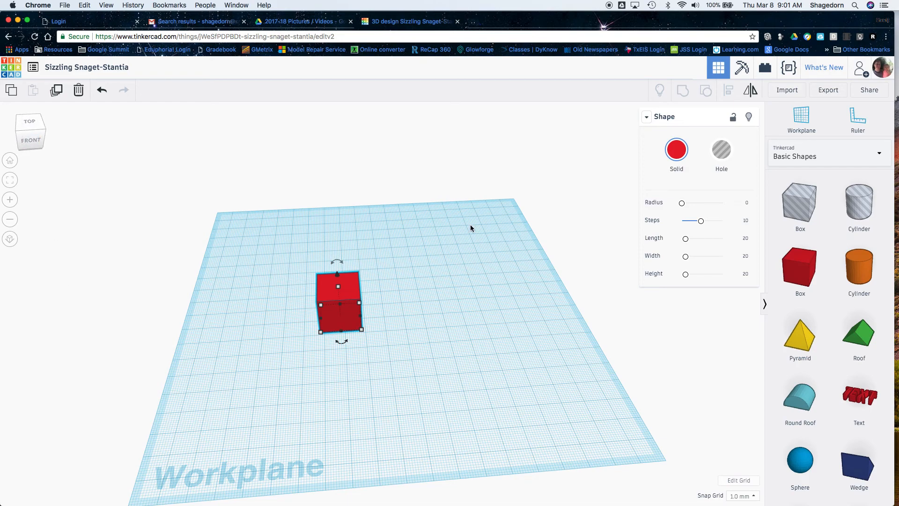
Step: Place a ruler on the workplane just in front of the red box to show its dimensions
click(859, 124)
click(410, 363)
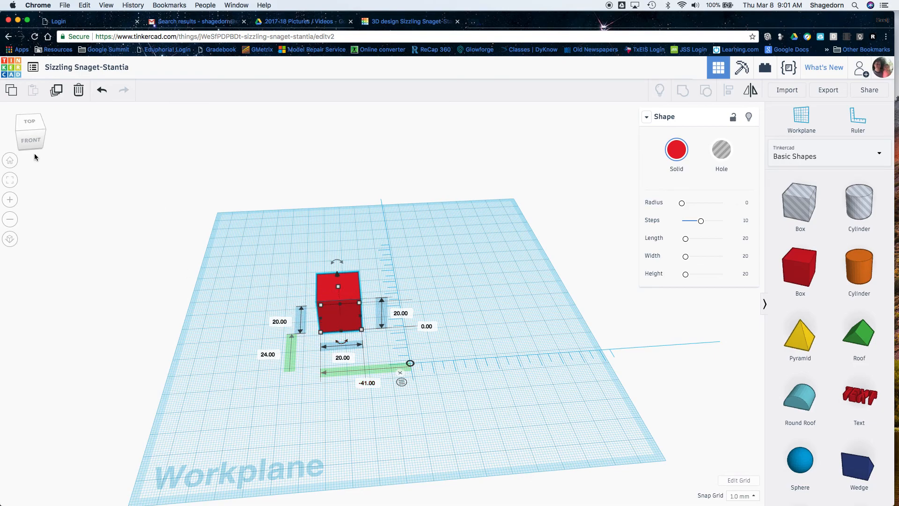
drag(33, 142, 25, 147)
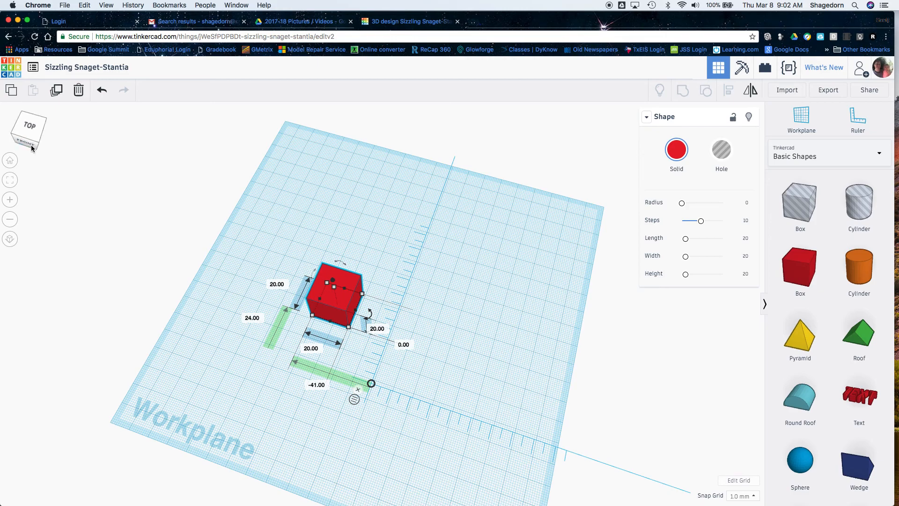
drag(32, 143, 34, 141)
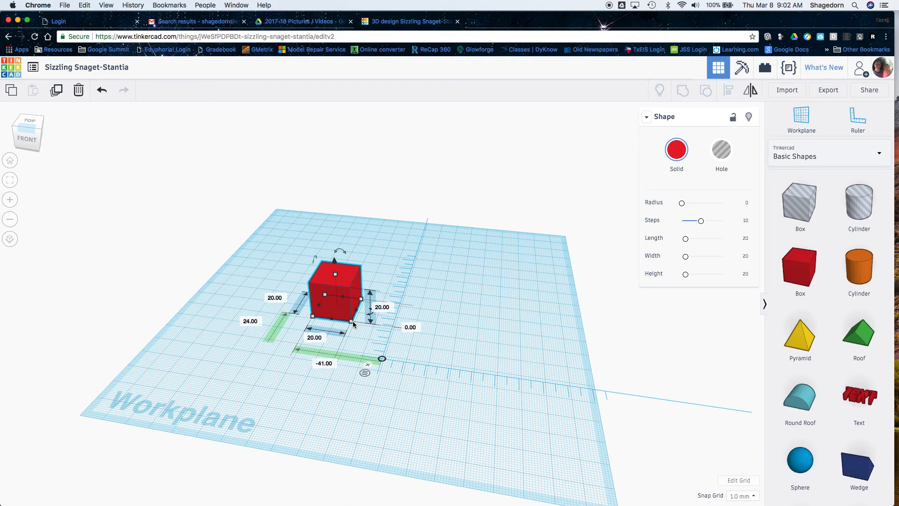
Step: Resize the red box to 30 mm in length, width and height using the ruler dimensions
drag(351, 321, 355, 342)
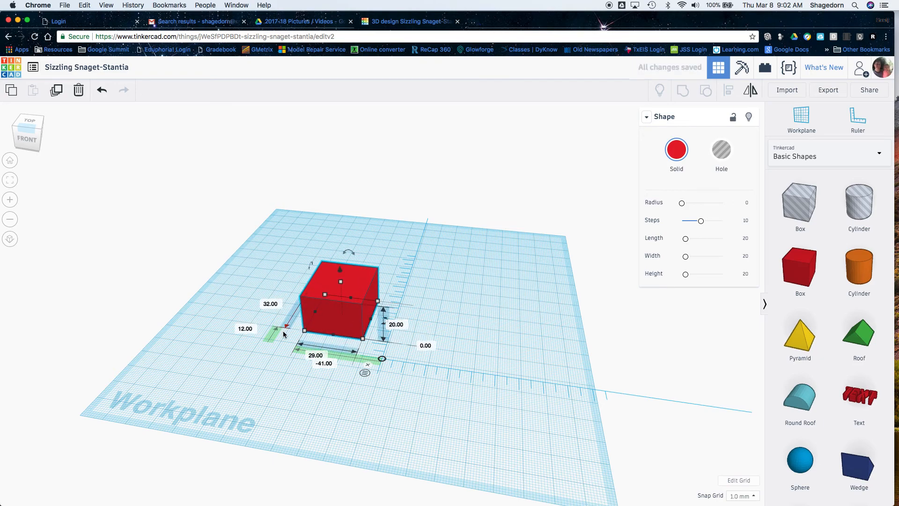
click(270, 305)
text(30)
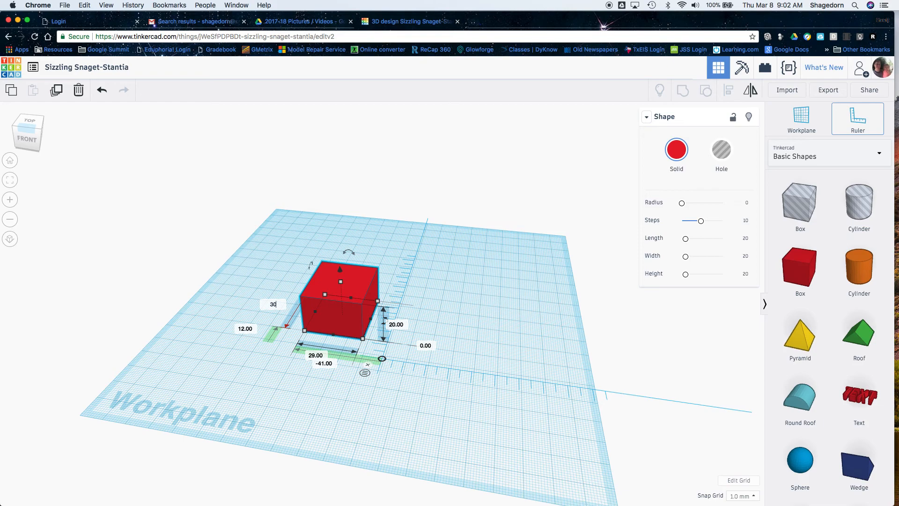
key(Tab)
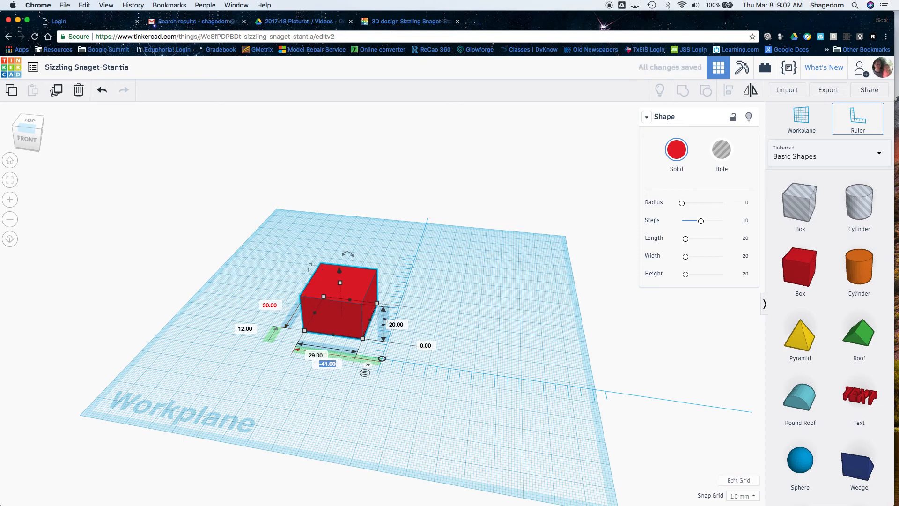
click(318, 356)
text(30)
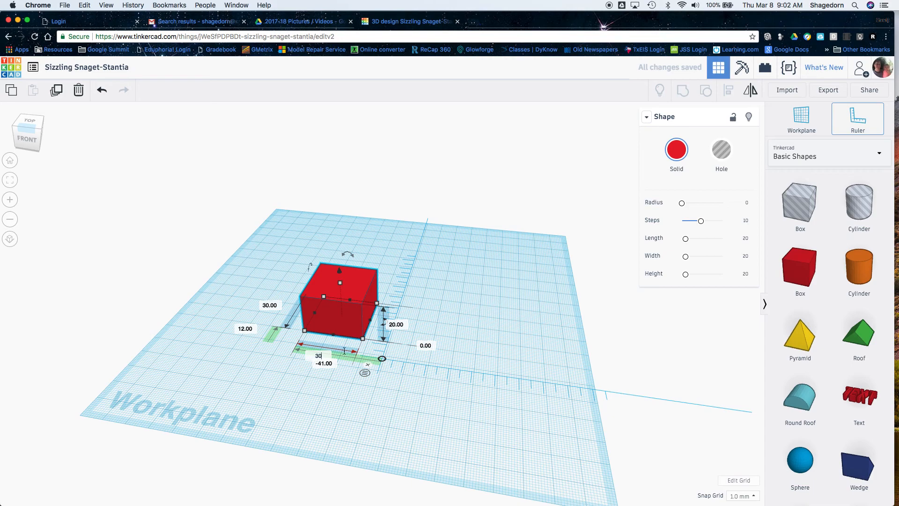
click(393, 324)
text(30)
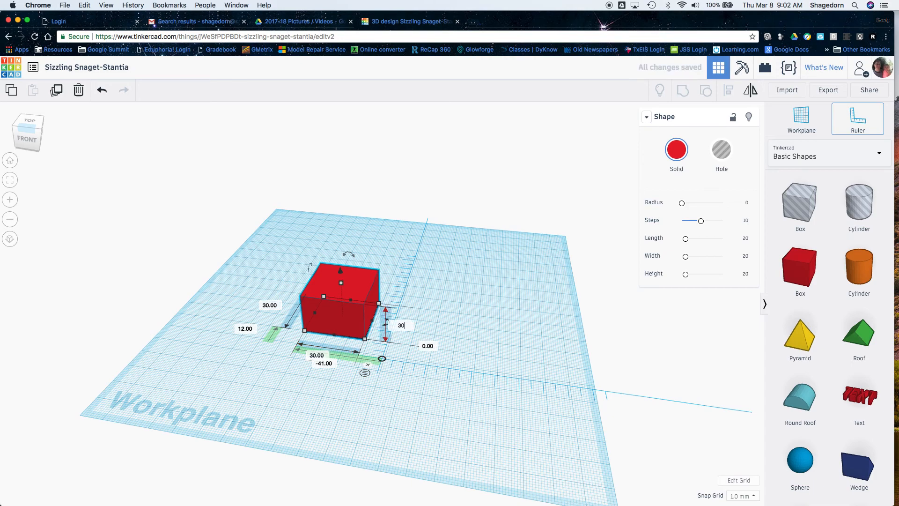
key(Return)
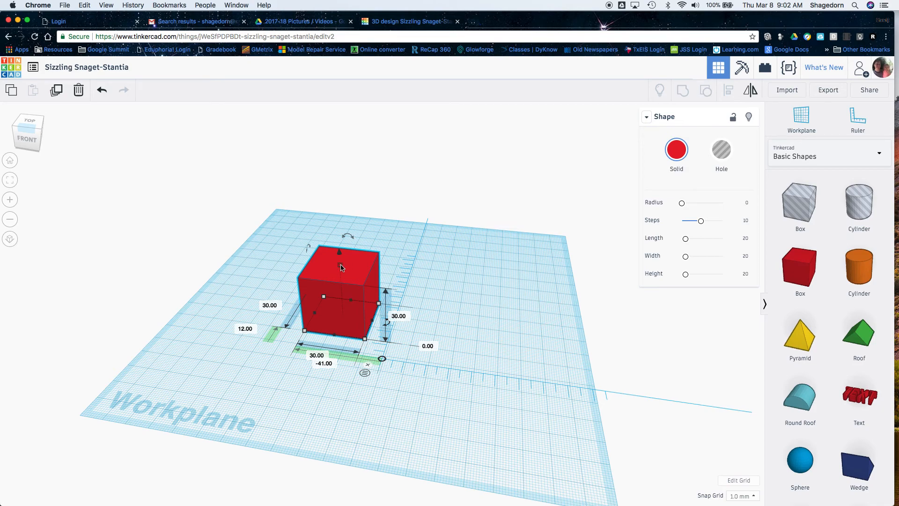
Step: Reduce the red box's height to 18 mm and raise it 8 mm above the workplane
drag(341, 269, 341, 285)
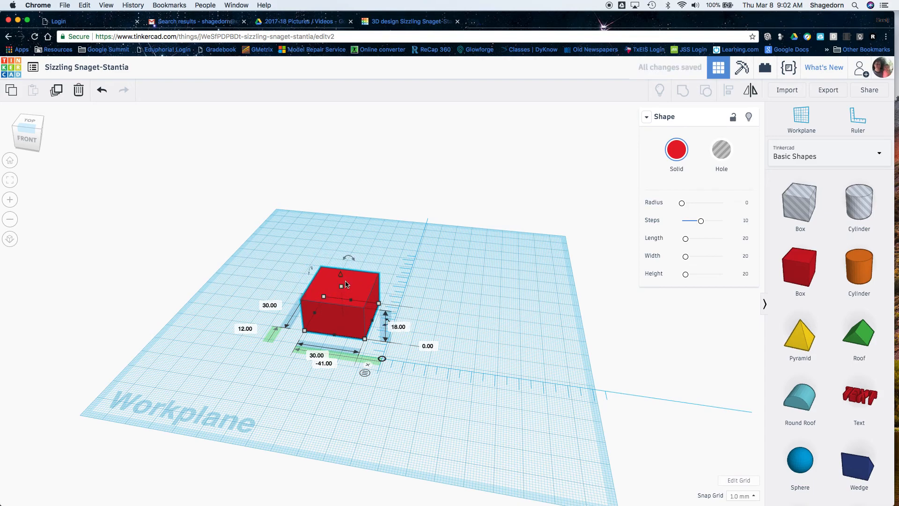
drag(28, 135, 25, 133)
click(23, 135)
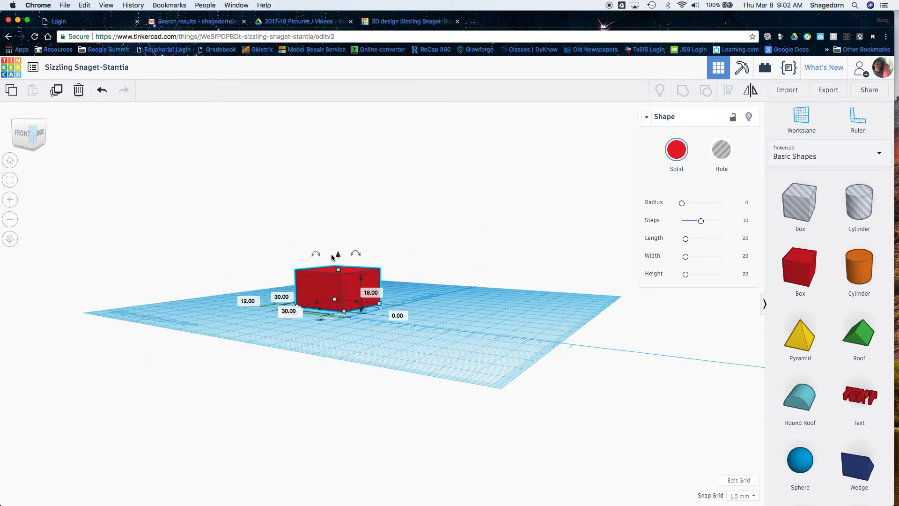
drag(338, 255, 339, 239)
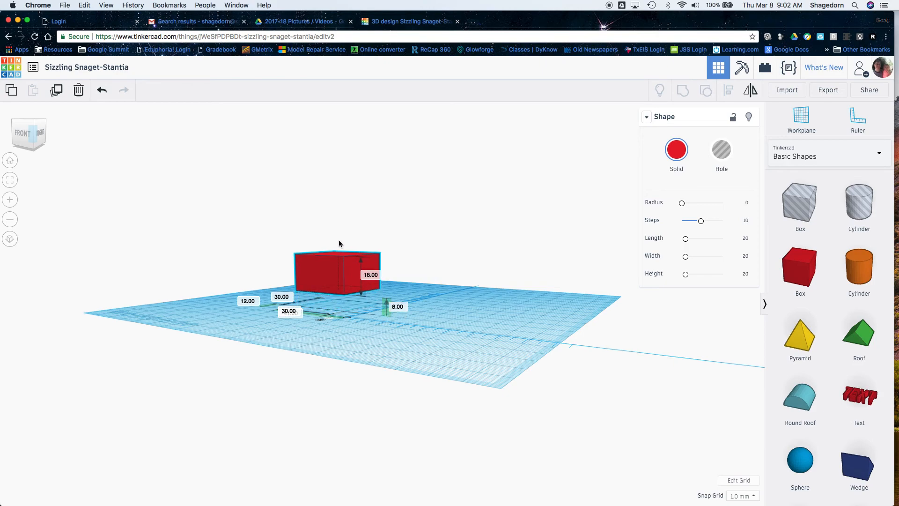
Step: Set the red box's elevation above the workplane to 0 and its height to 30 mm
click(397, 307)
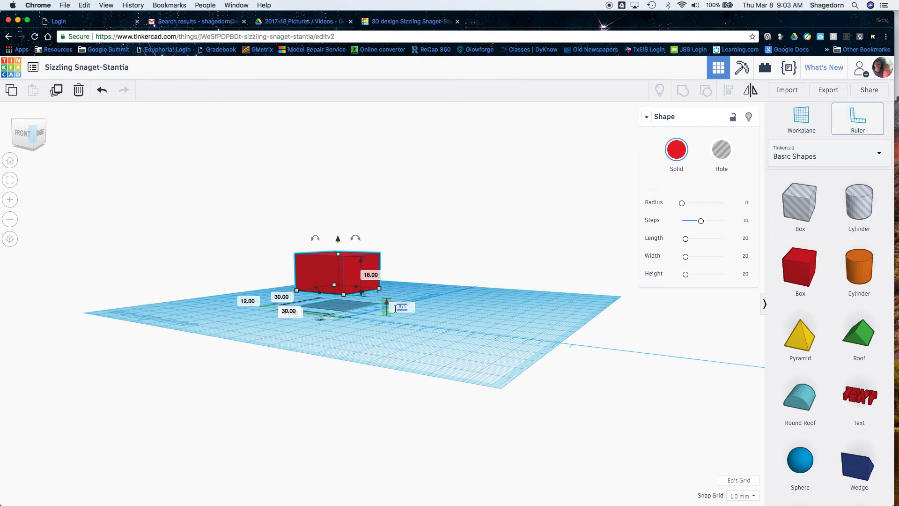
text(0)
key(Return)
click(373, 293)
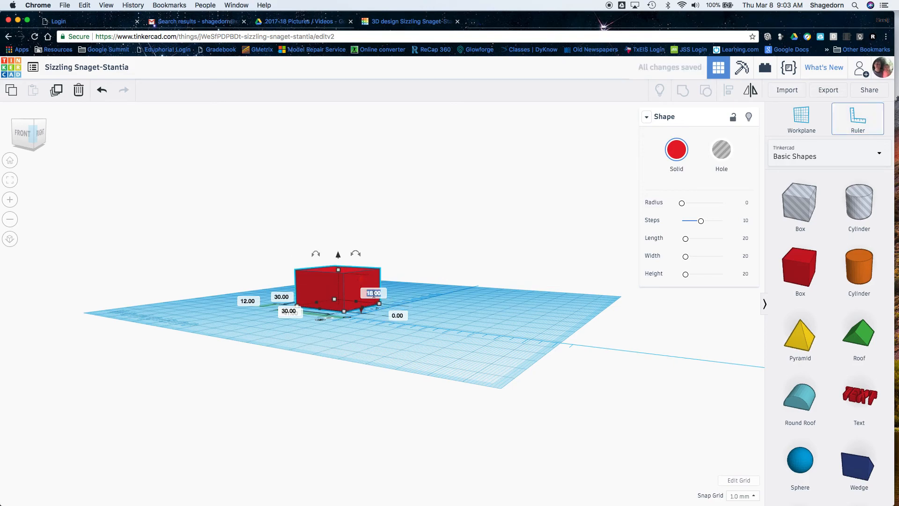
text(30)
key(Return)
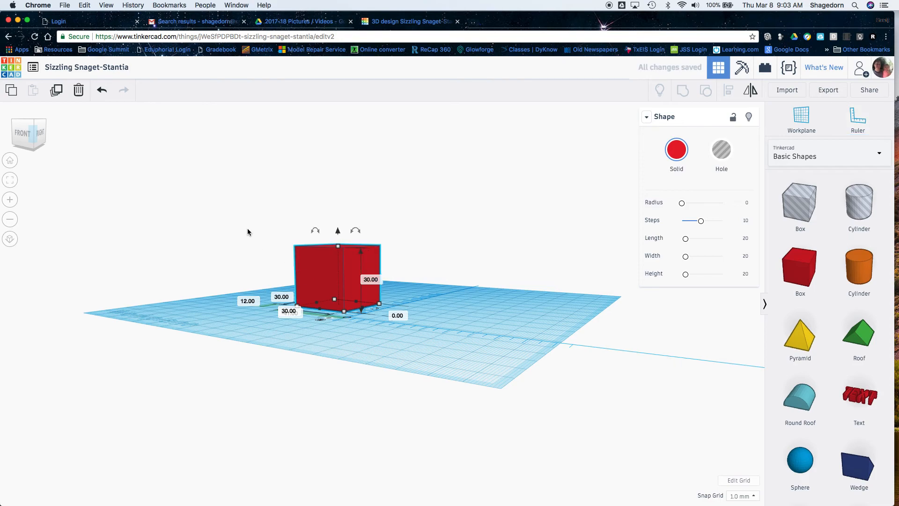
Step: Add a box hole, move it so it overlaps the red cube's rear corner, and raise it 21 mm above the workplane
mouse_move(33, 137)
mouse_down()
mouse_move(43, 145)
mouse_move(36, 140)
mouse_up()
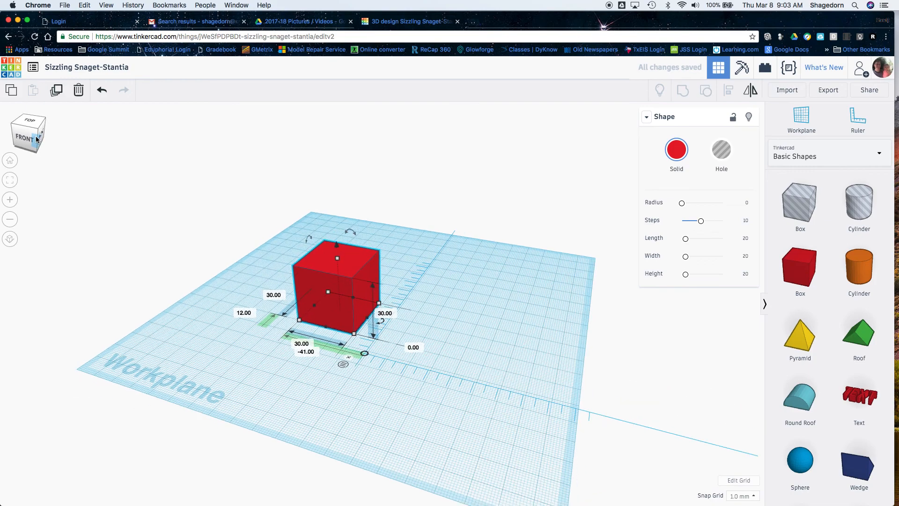
click(390, 366)
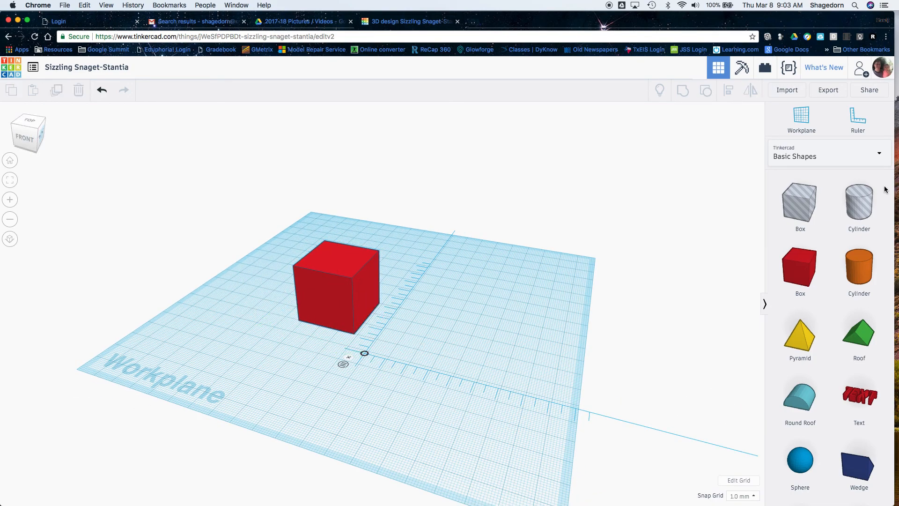
drag(798, 201, 415, 322)
mouse_move(29, 139)
mouse_down()
mouse_move(43, 141)
mouse_move(28, 137)
mouse_up()
drag(409, 315, 372, 291)
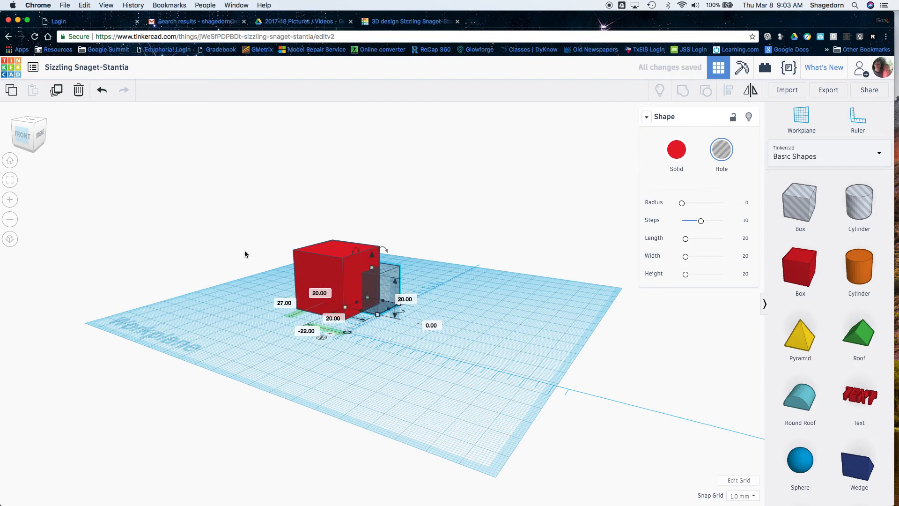
drag(372, 254, 372, 211)
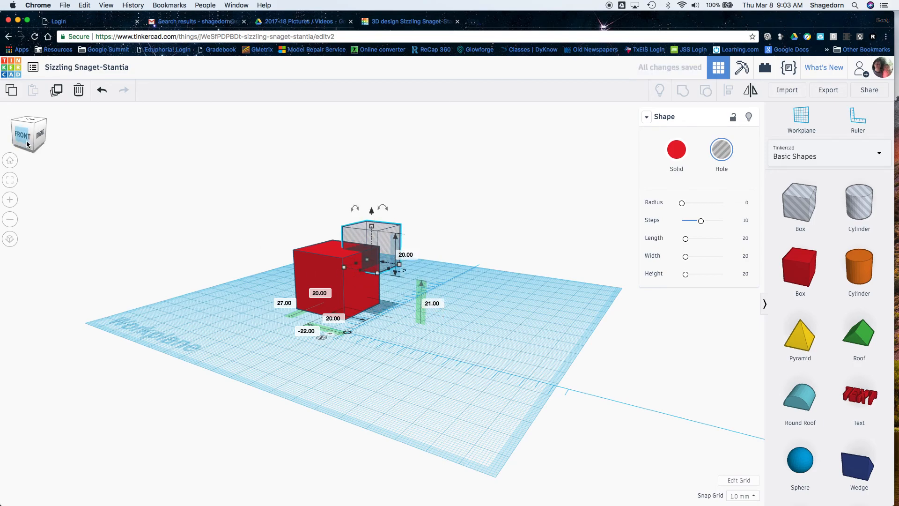
Step: Group the red cube with the box hole to cut a notch, and inspect the cut from several sides
drag(24, 149, 49, 145)
drag(256, 241, 444, 360)
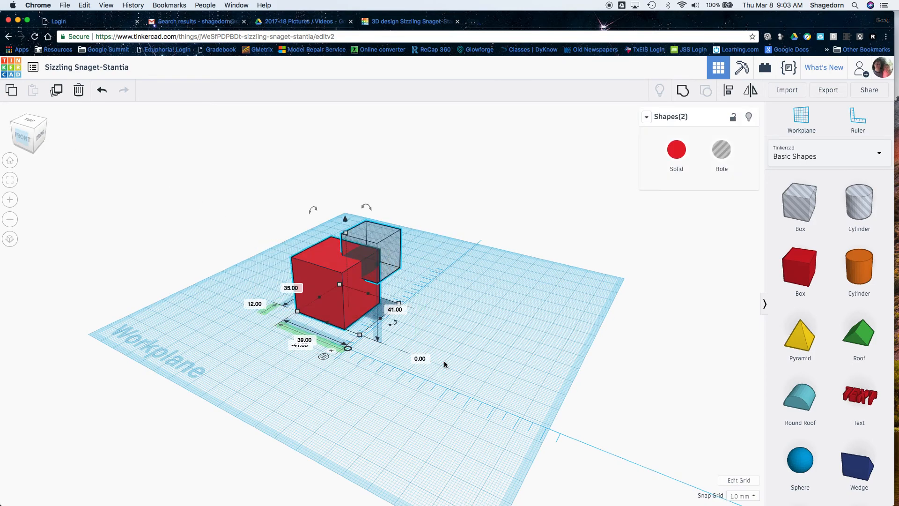
click(686, 92)
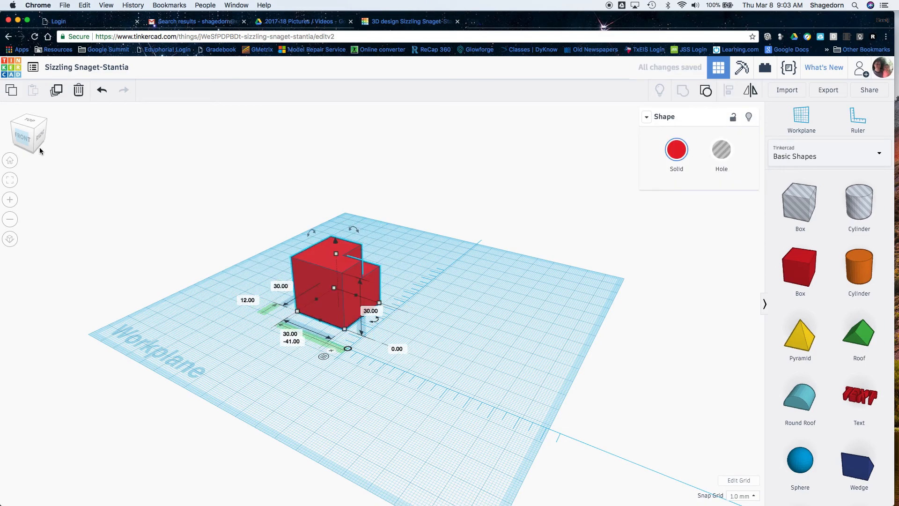
drag(38, 141, 20, 150)
click(20, 143)
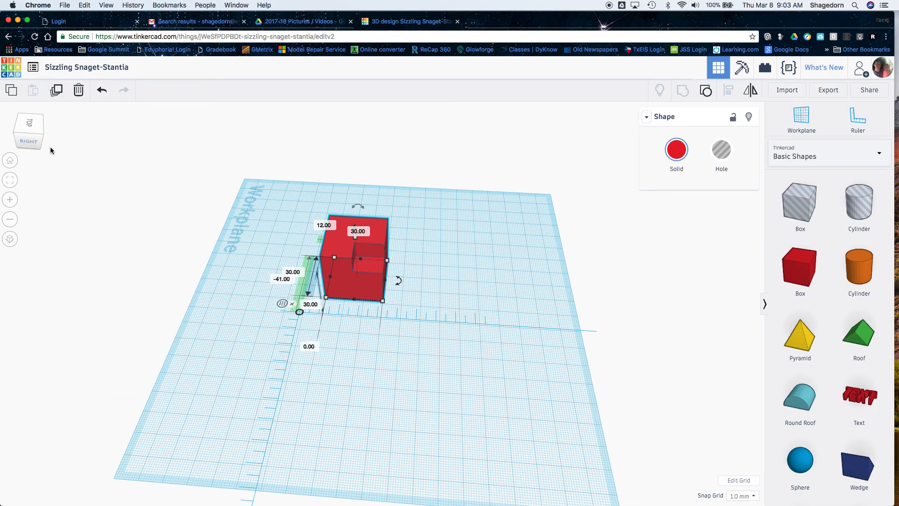
mouse_move(35, 139)
mouse_down()
mouse_move(26, 138)
mouse_move(57, 136)
mouse_move(49, 136)
mouse_up()
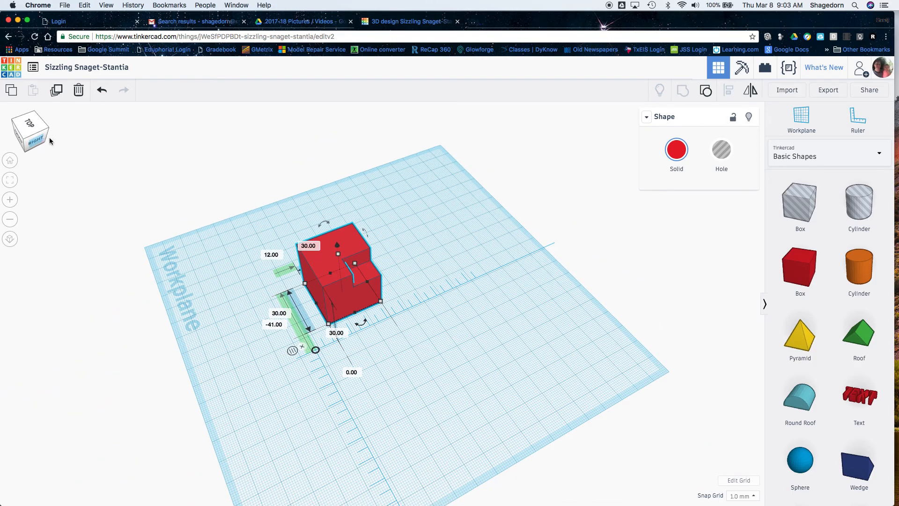
Step: Ungroup the notched cube and move the box hole clear of the red cube
drag(281, 228, 464, 313)
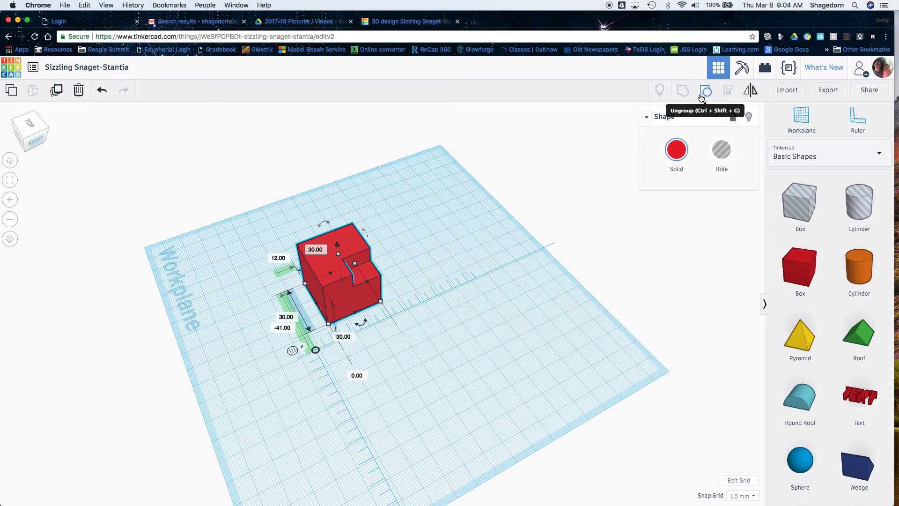
click(701, 94)
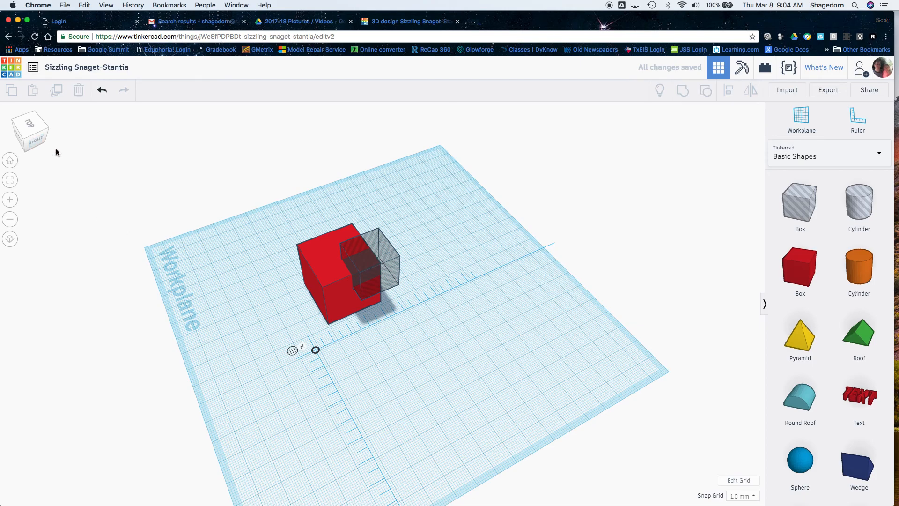
click(40, 141)
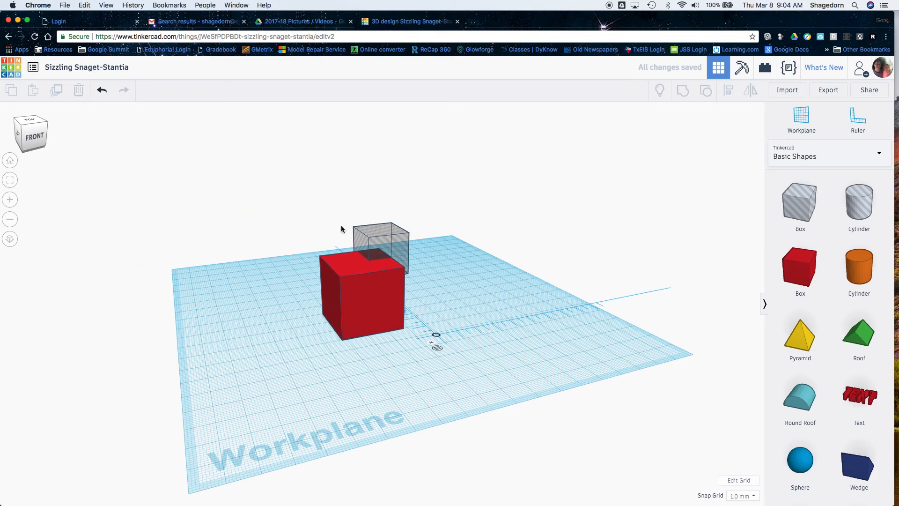
drag(388, 240, 514, 276)
click(318, 392)
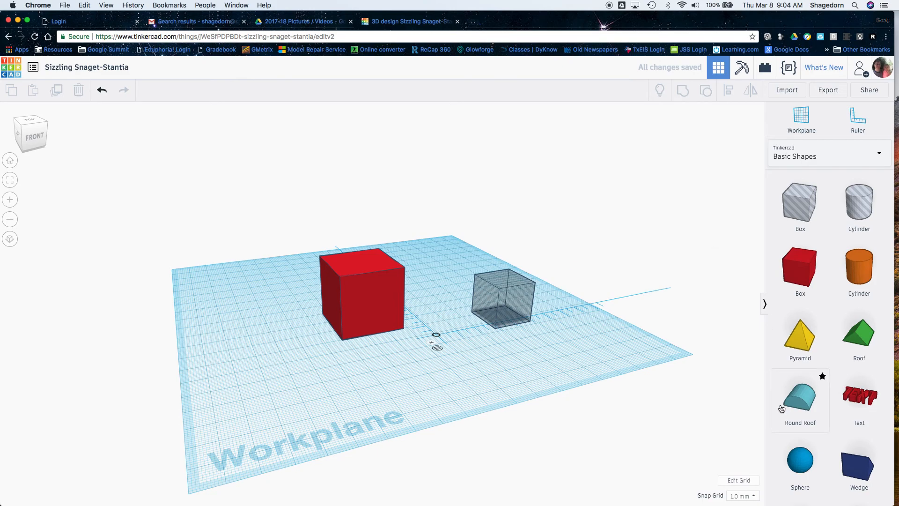
Step: Add a text shape in front of the red cube, change its text to Test, and turn it into a hole
drag(868, 407, 415, 376)
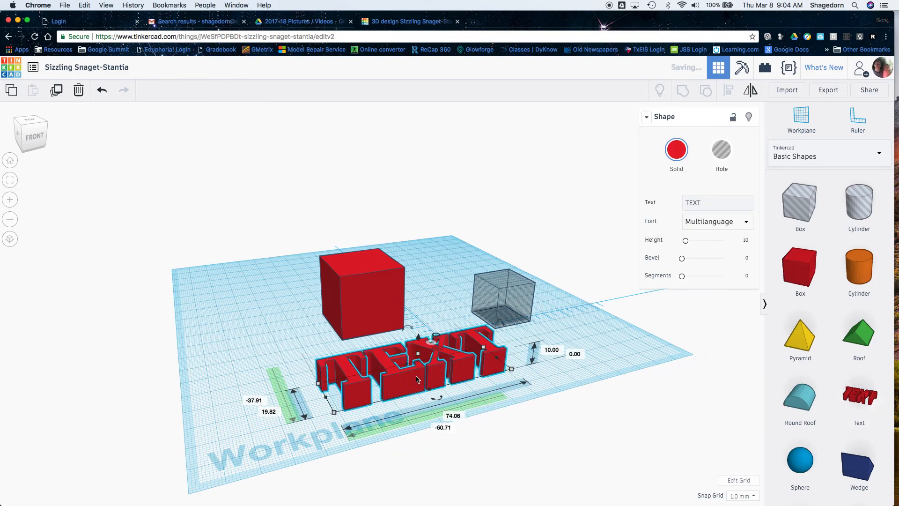
double_click(710, 204)
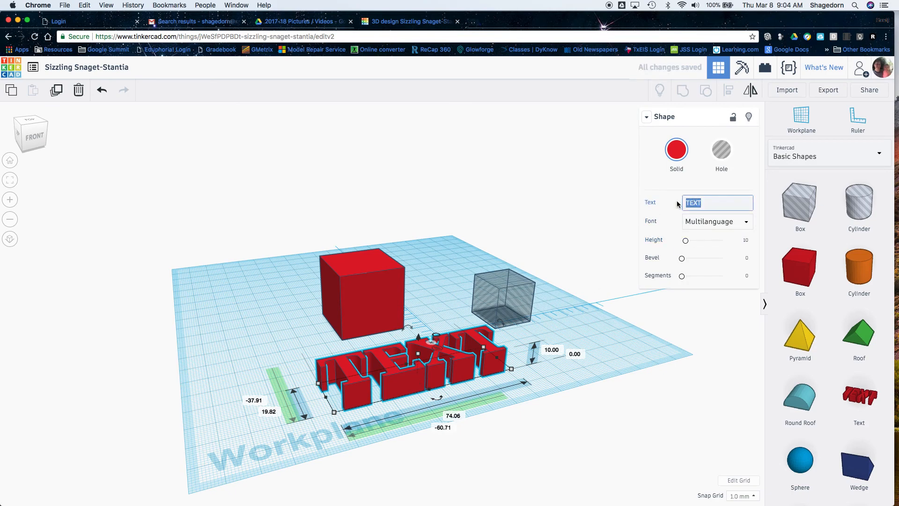
text(Test)
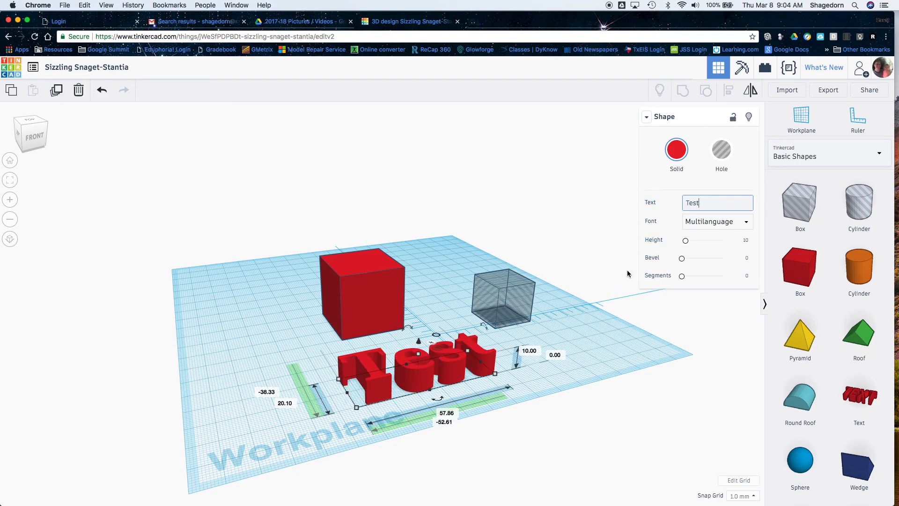
click(722, 150)
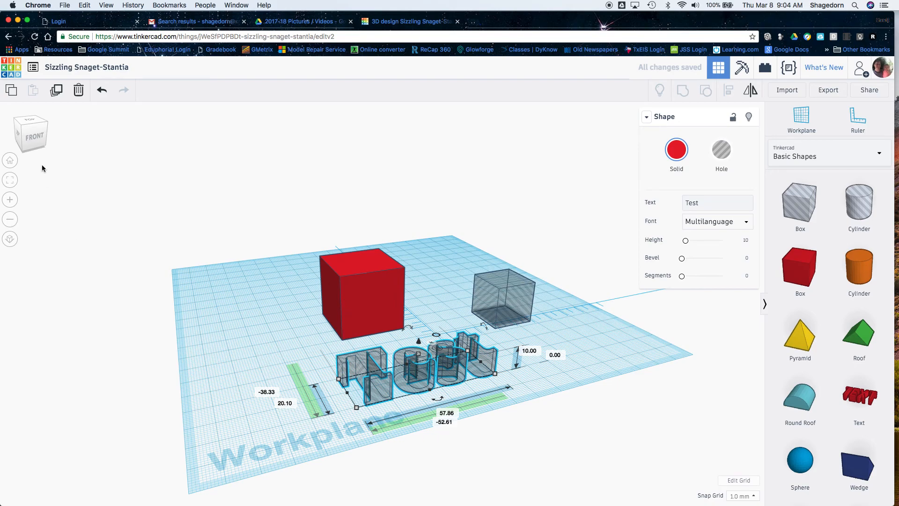
Step: Shrink the Test text hole to about 22 by 8 mm and place it just in front of the red cube
drag(38, 142, 33, 144)
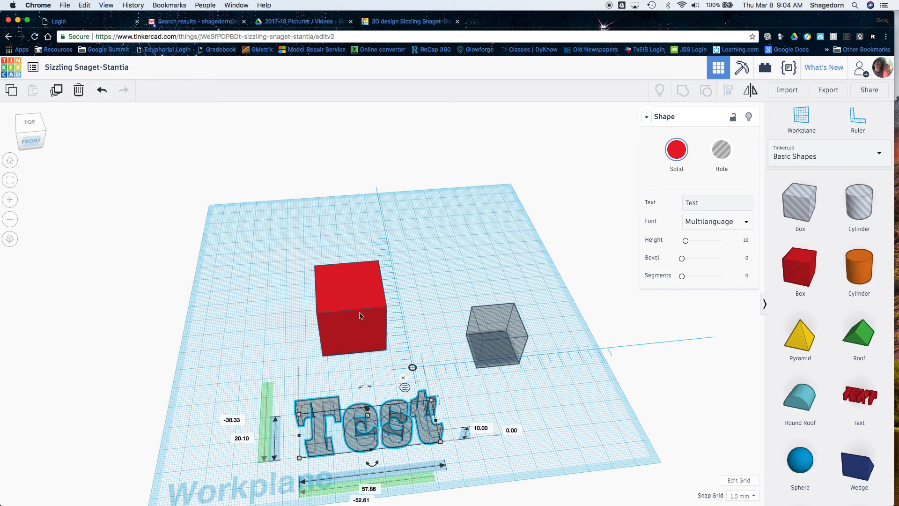
drag(391, 441, 389, 392)
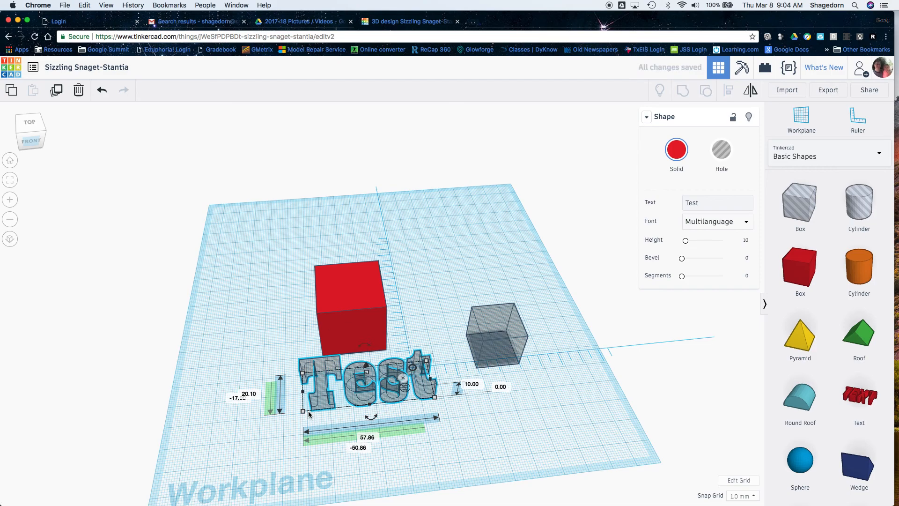
drag(303, 412, 364, 391)
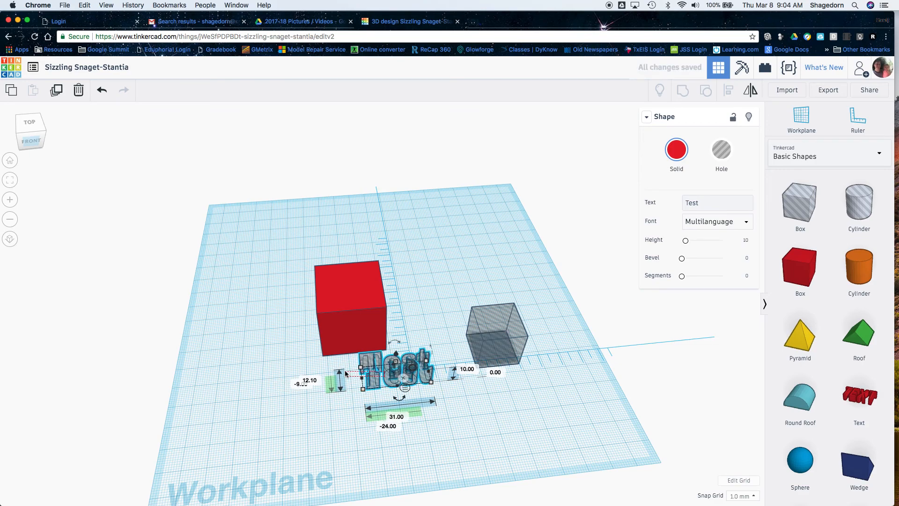
drag(373, 376, 353, 395)
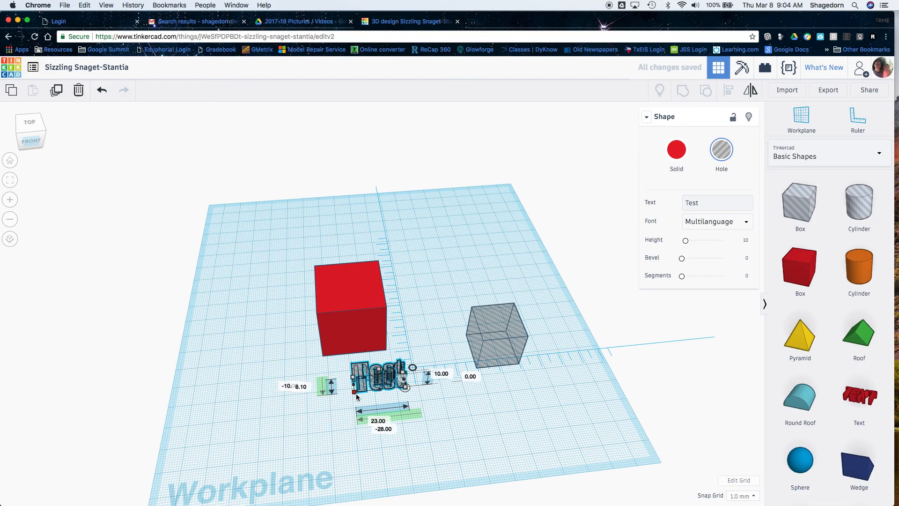
click(266, 358)
drag(381, 382, 359, 392)
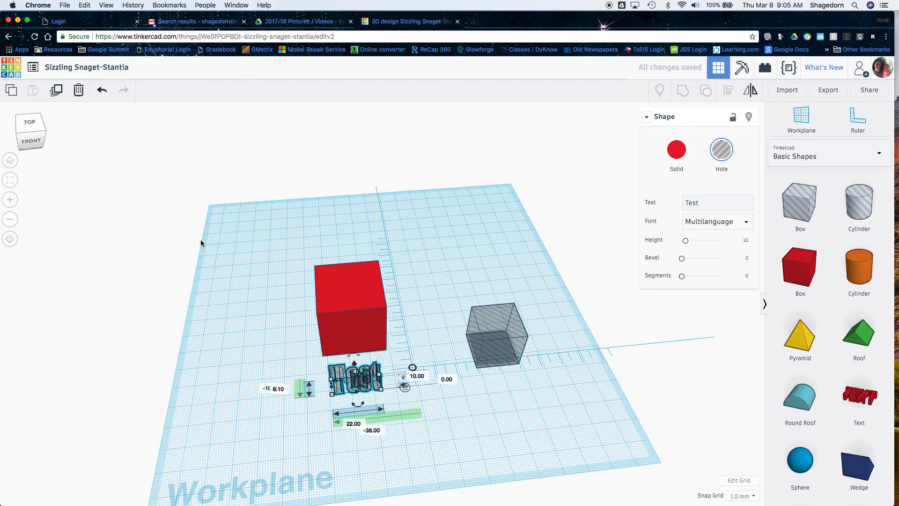
Step: Move the Test text hole onto the red cube's top and sink it in, with its base 24 mm above the workplane
drag(372, 380, 375, 346)
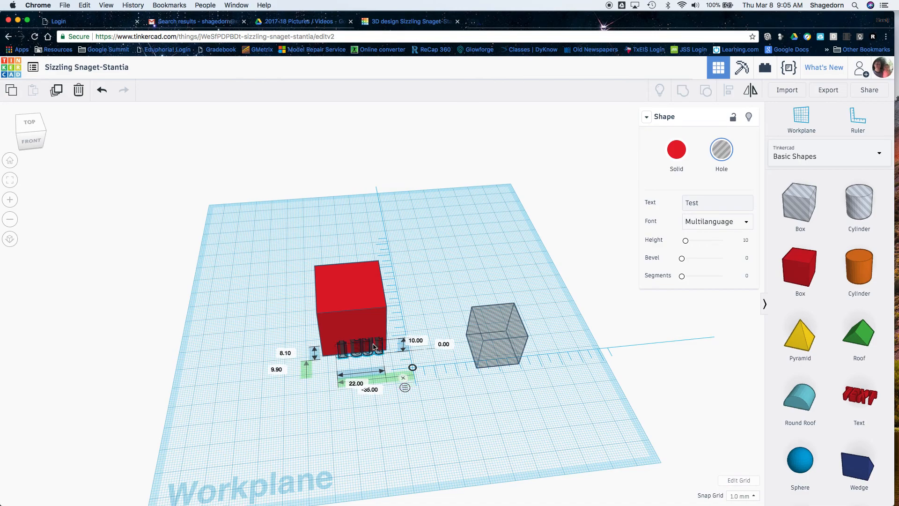
drag(358, 330, 360, 288)
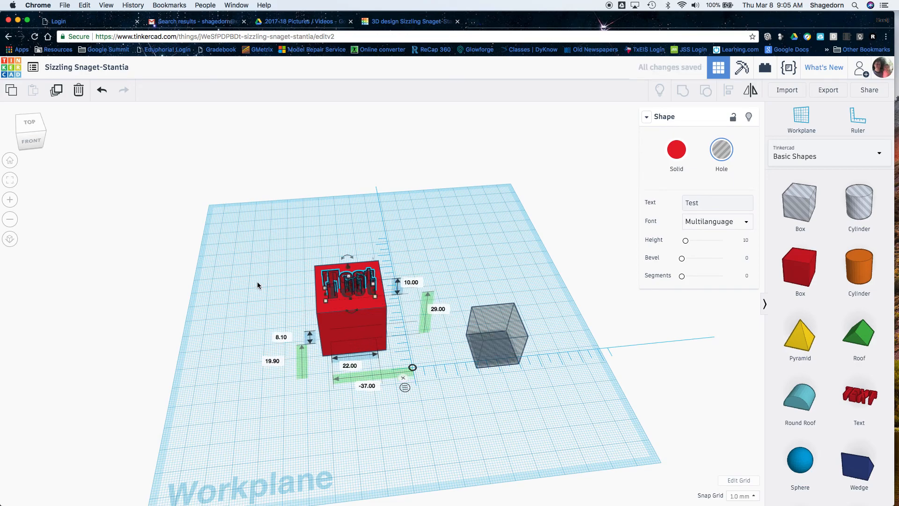
drag(36, 145, 69, 139)
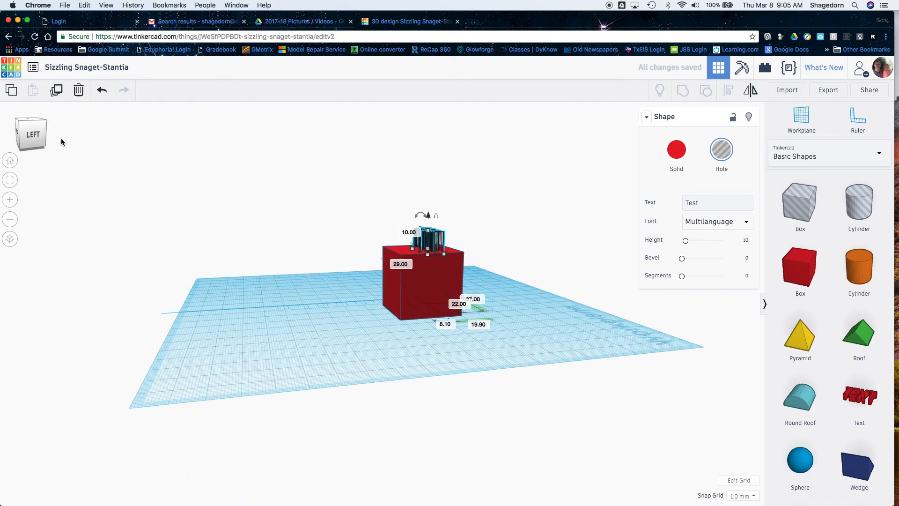
mouse_move(421, 215)
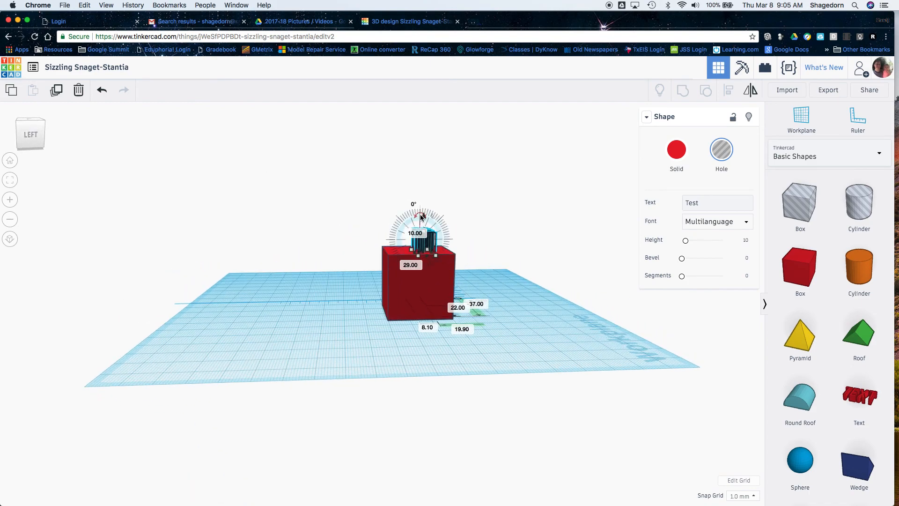
drag(423, 217, 422, 232)
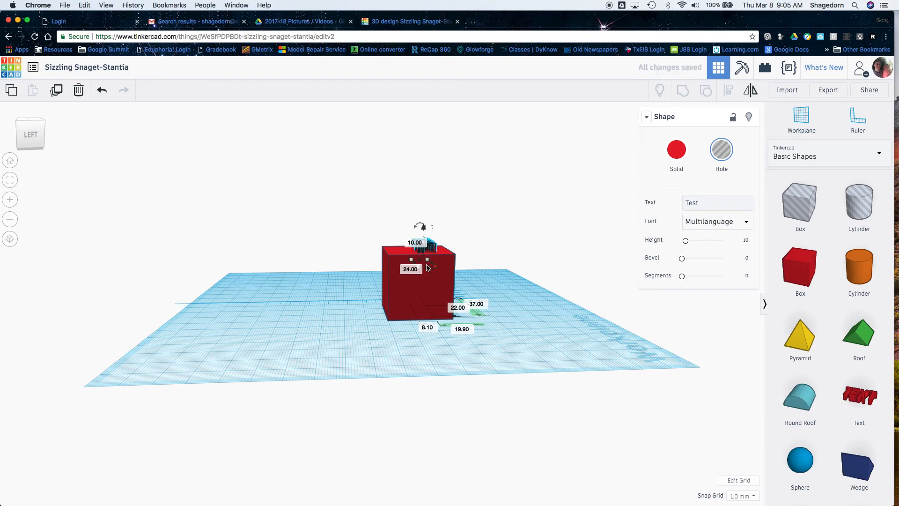
Step: Group the Test text hole with the red cube to engrave the word into the cube's top face
click(40, 146)
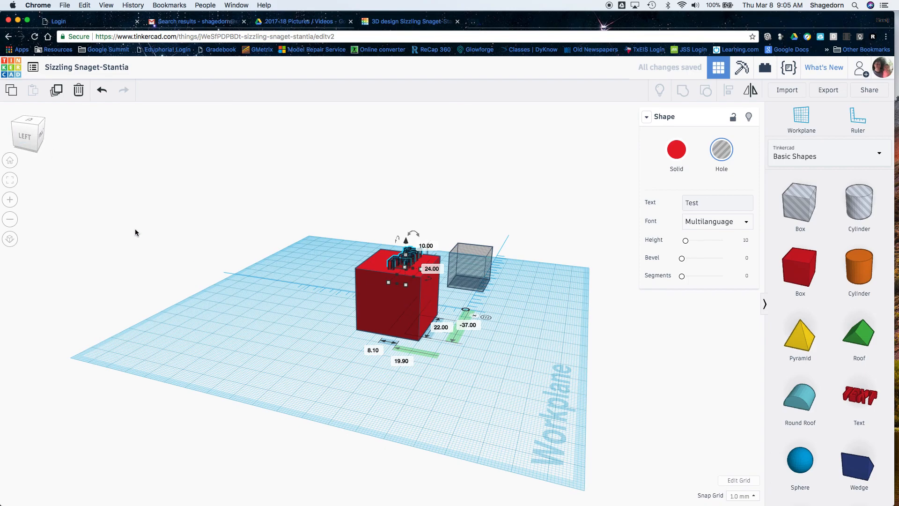
drag(27, 144, 19, 161)
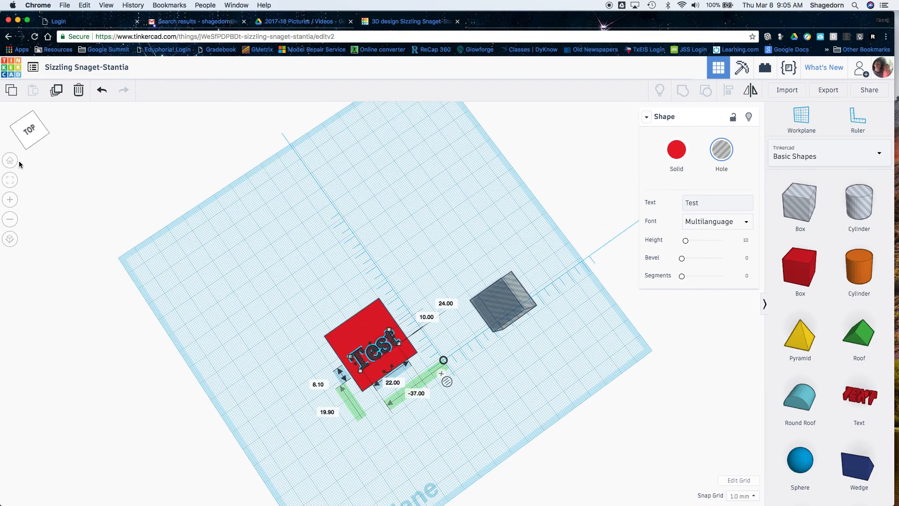
click(19, 163)
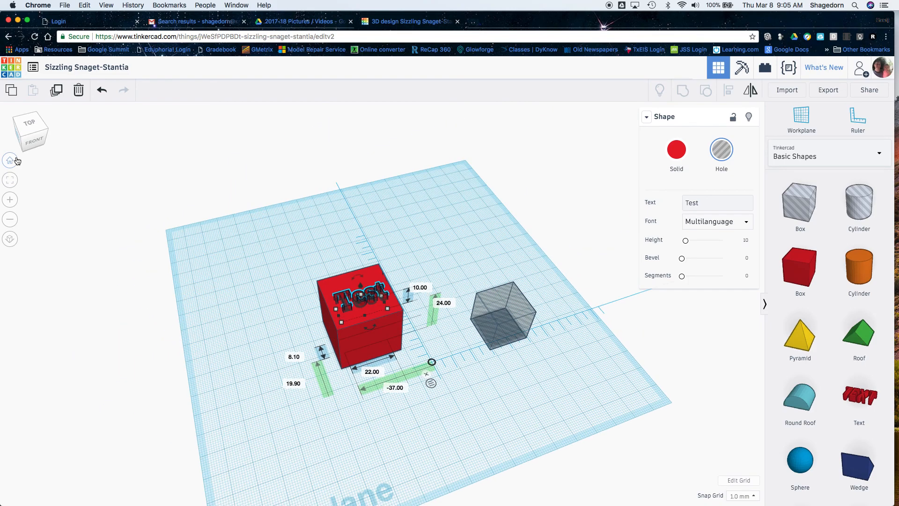
shift+click(376, 363)
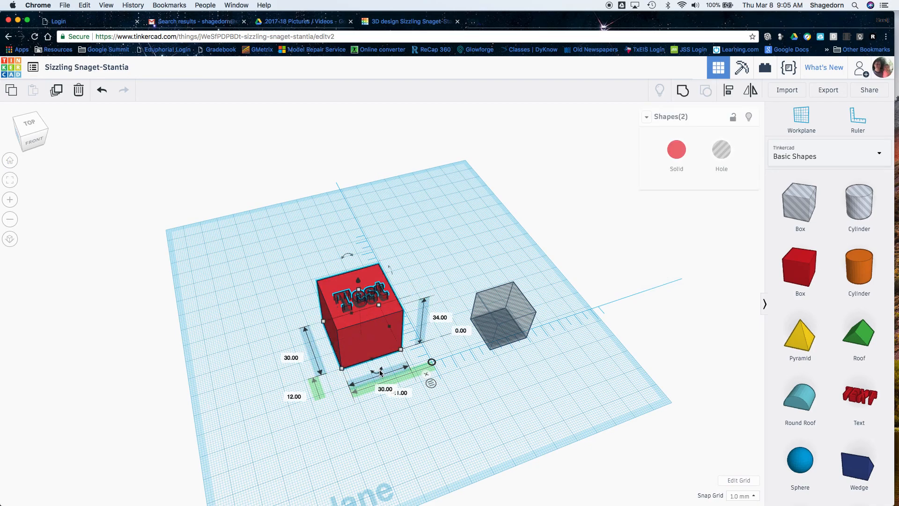
click(683, 91)
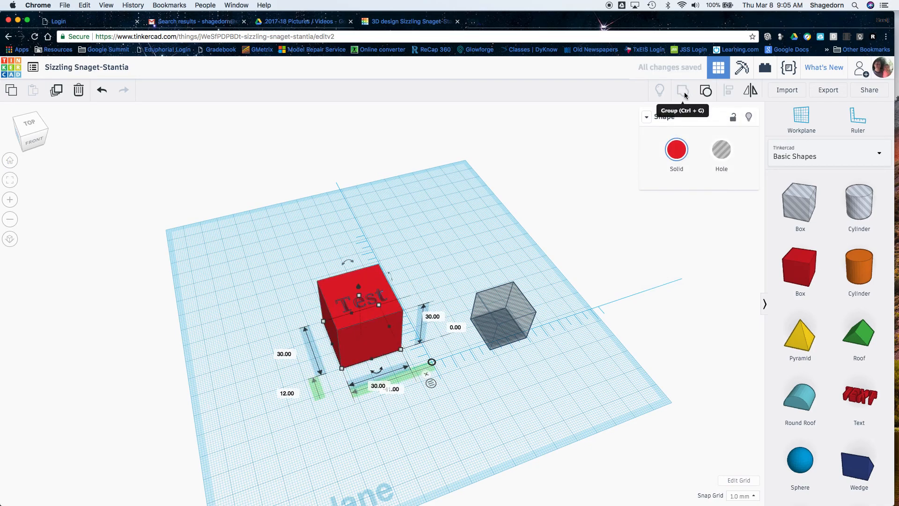
click(241, 314)
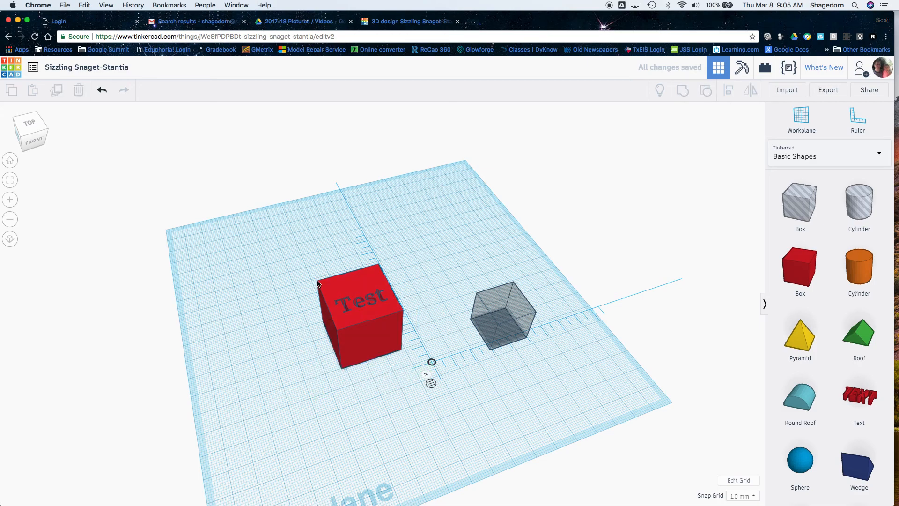
Step: Ungroup the engraved red cube while viewing it from above
click(373, 345)
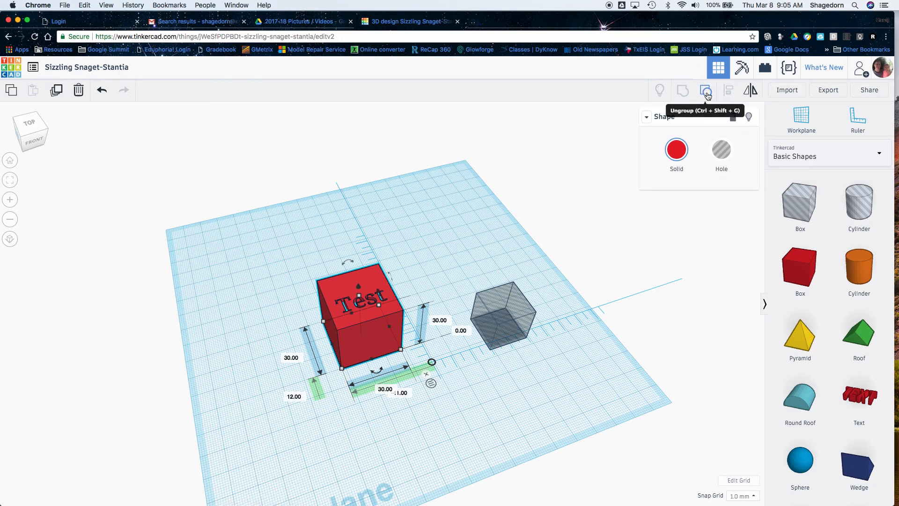
click(31, 128)
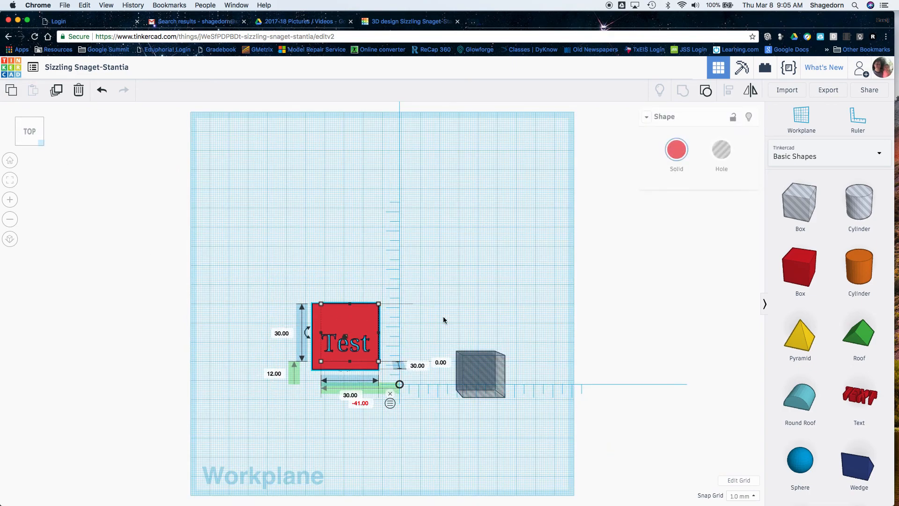
click(709, 92)
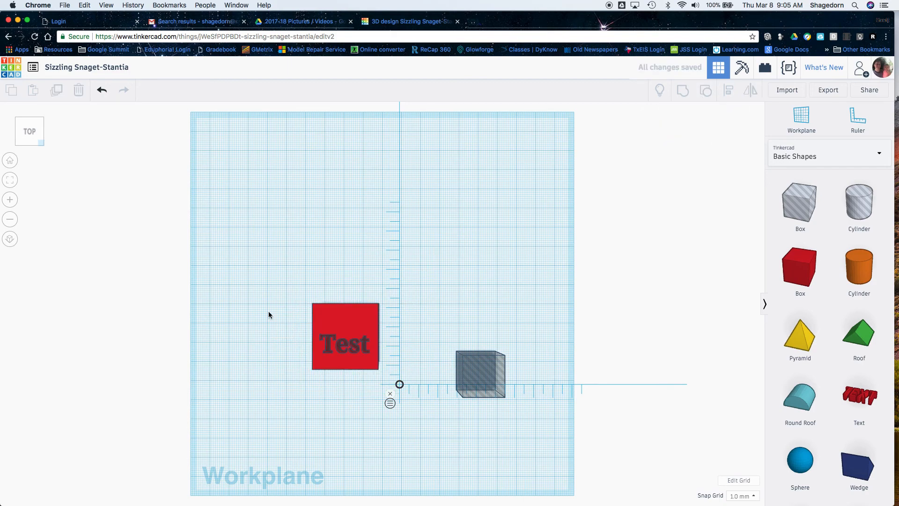
Step: Align the Test text hole and the red cube on their centres in both horizontal directions
drag(297, 291, 353, 369)
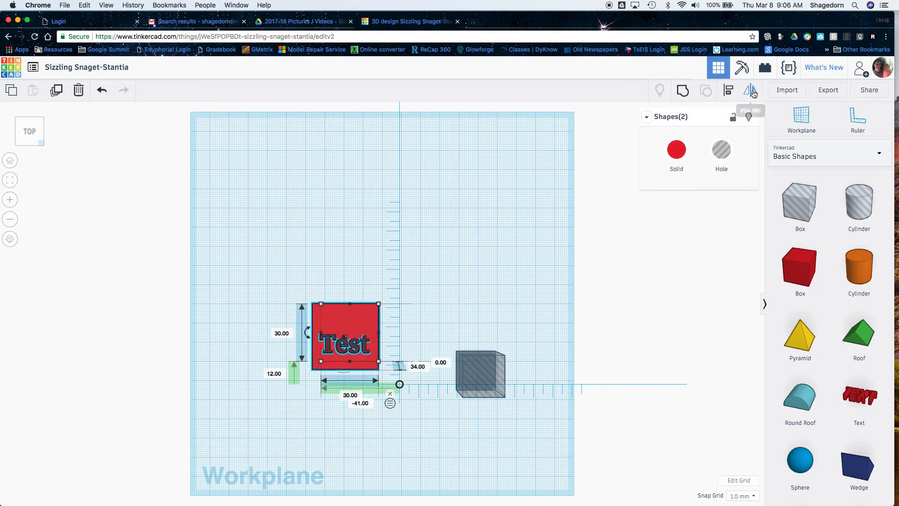
click(732, 90)
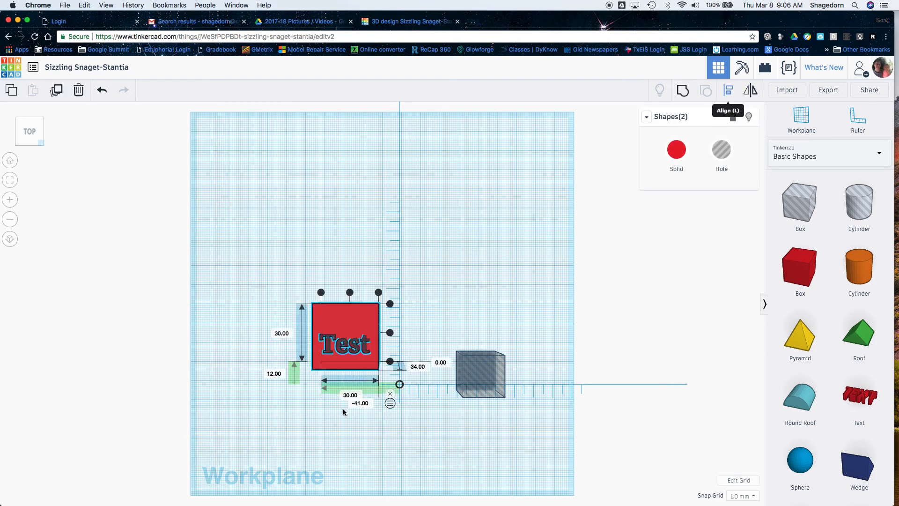
click(390, 333)
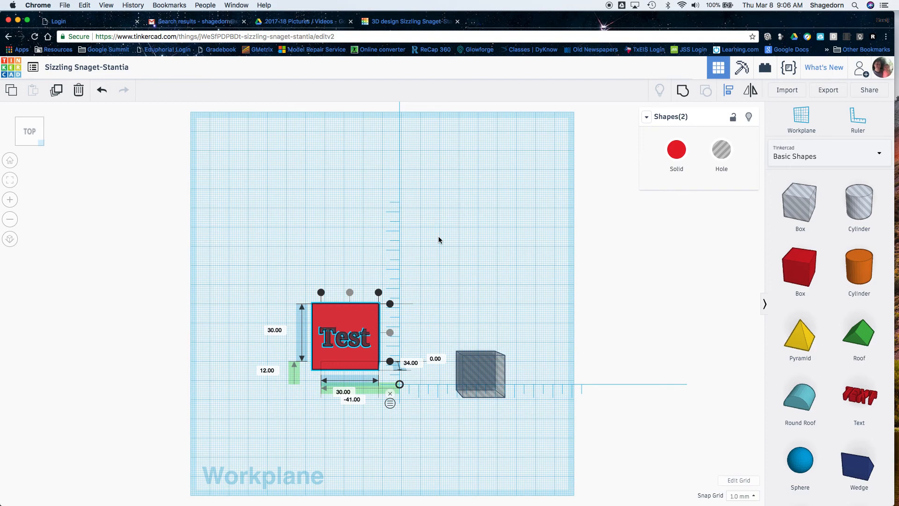
click(269, 317)
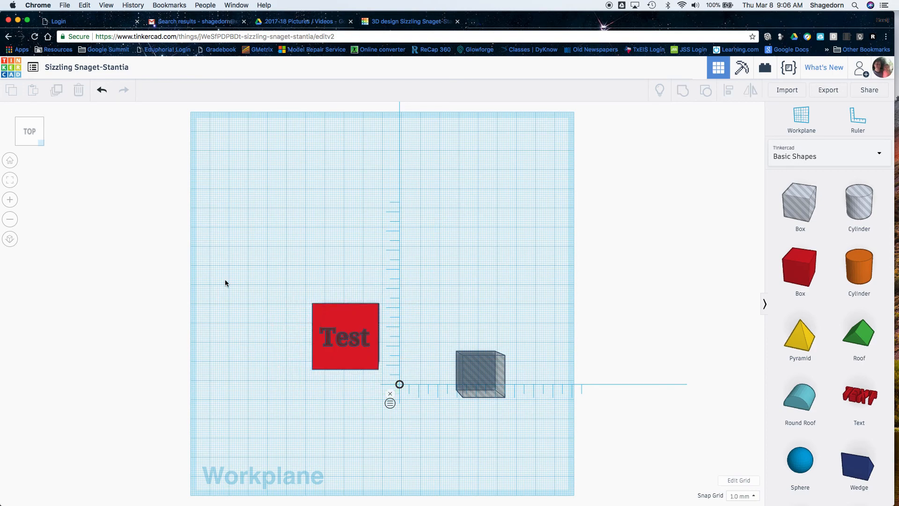
Step: Move the box hole close beside the red cube, offset 2 mm and 16 mm from the ruler's origin
mouse_move(34, 139)
mouse_down()
mouse_move(53, 120)
mouse_move(54, 135)
mouse_move(38, 136)
mouse_up()
drag(292, 273, 278, 305)
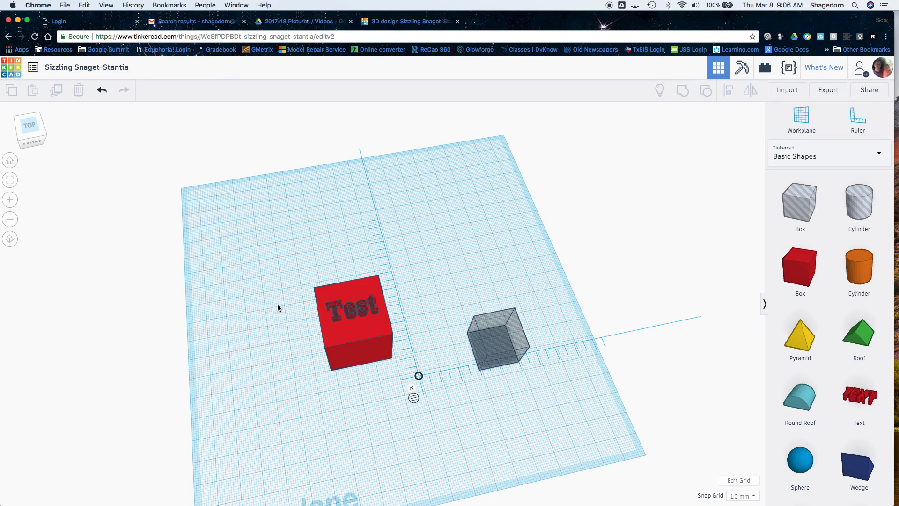
mouse_move(34, 138)
mouse_down()
mouse_move(31, 123)
mouse_move(25, 138)
mouse_up()
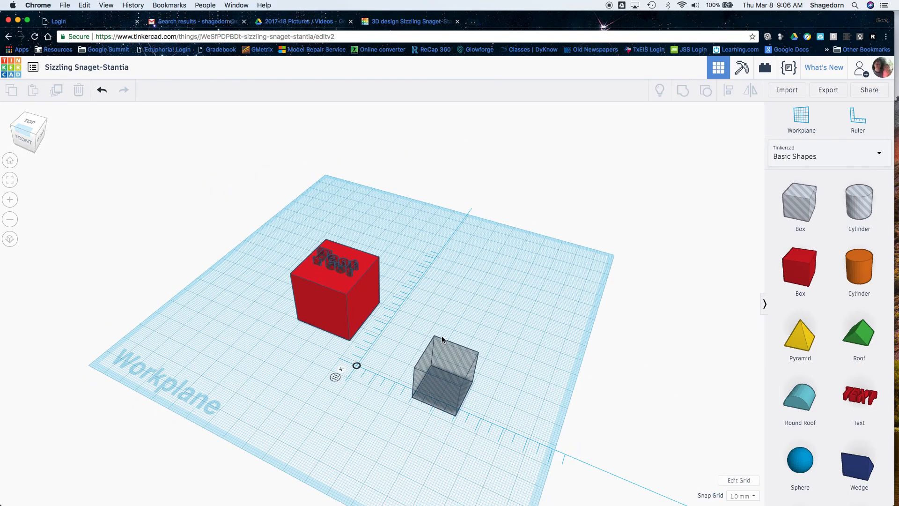
drag(444, 383, 403, 332)
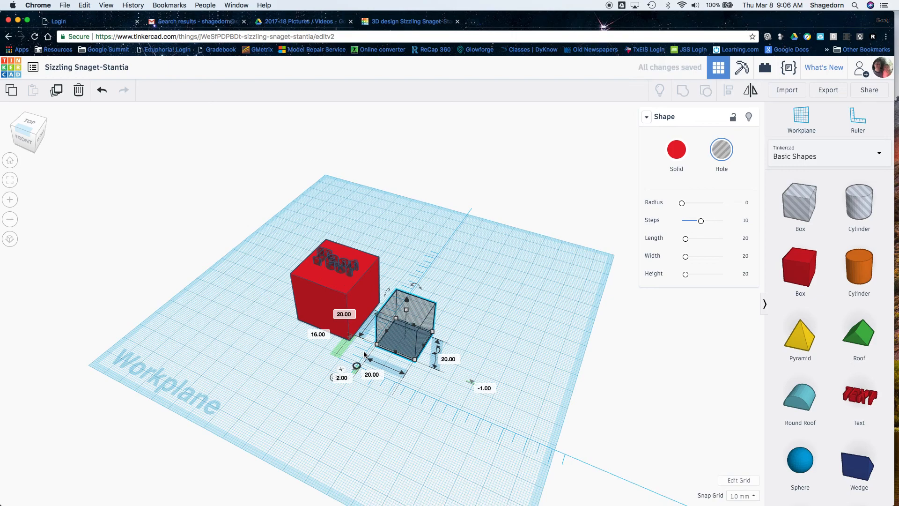
click(33, 144)
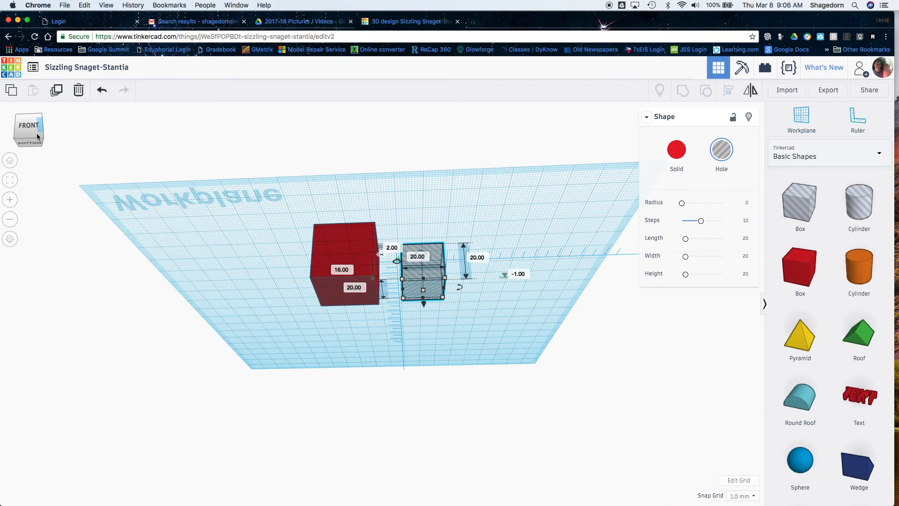
drag(29, 127, 26, 132)
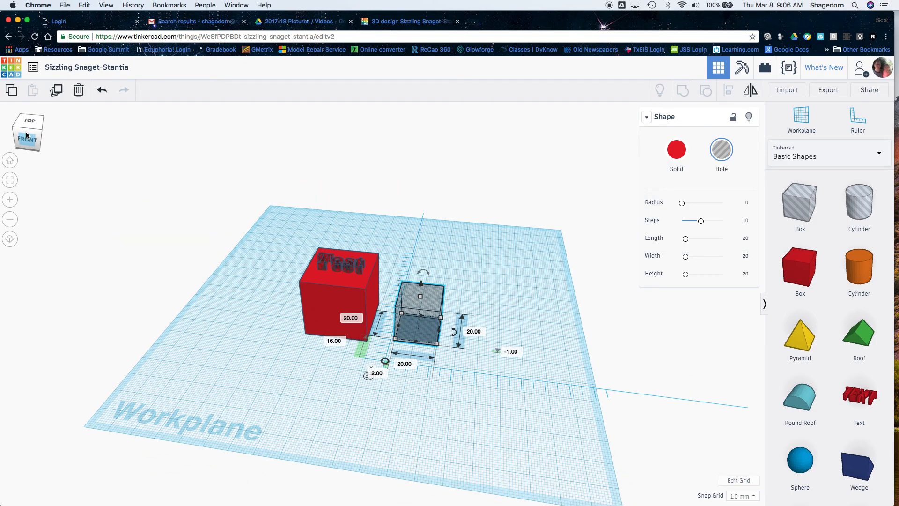
shift+click(339, 303)
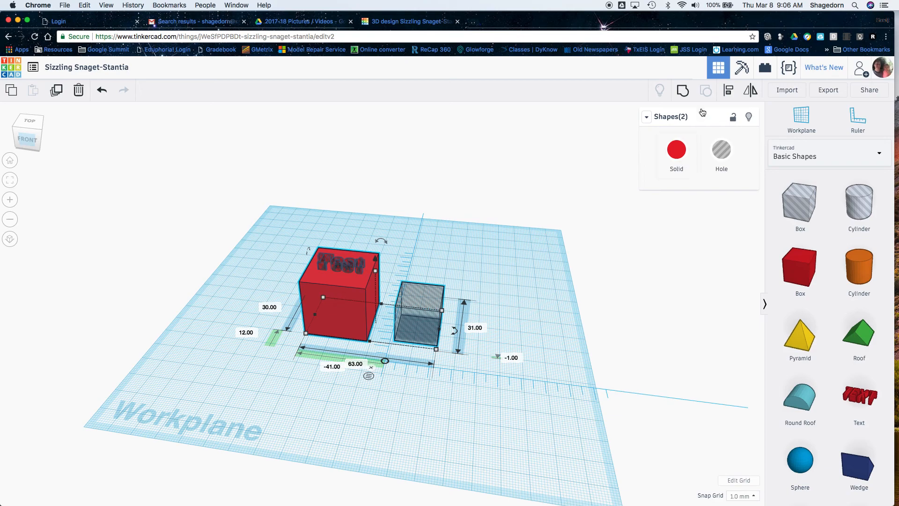
click(502, 333)
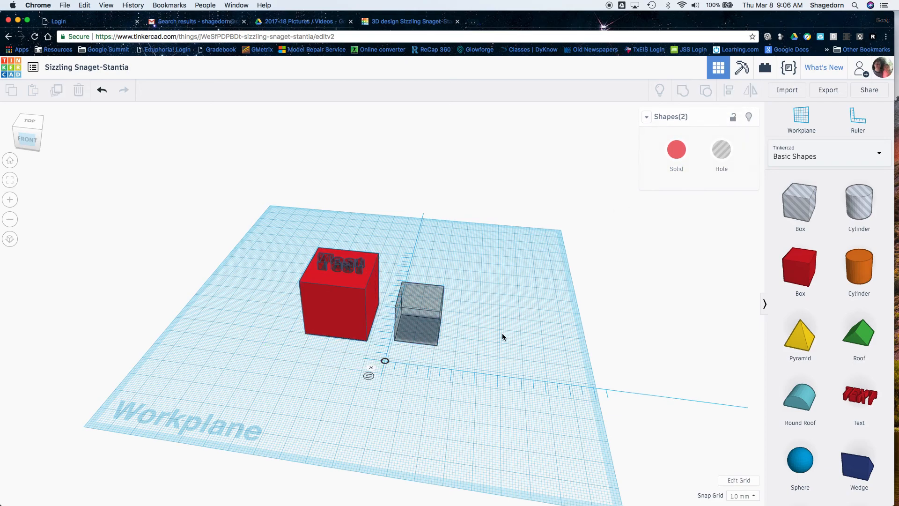
click(420, 320)
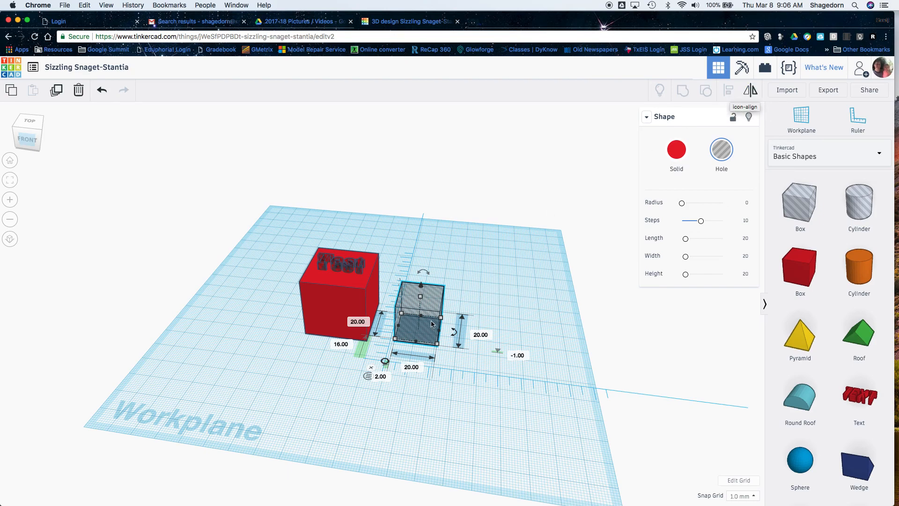
shift+click(334, 317)
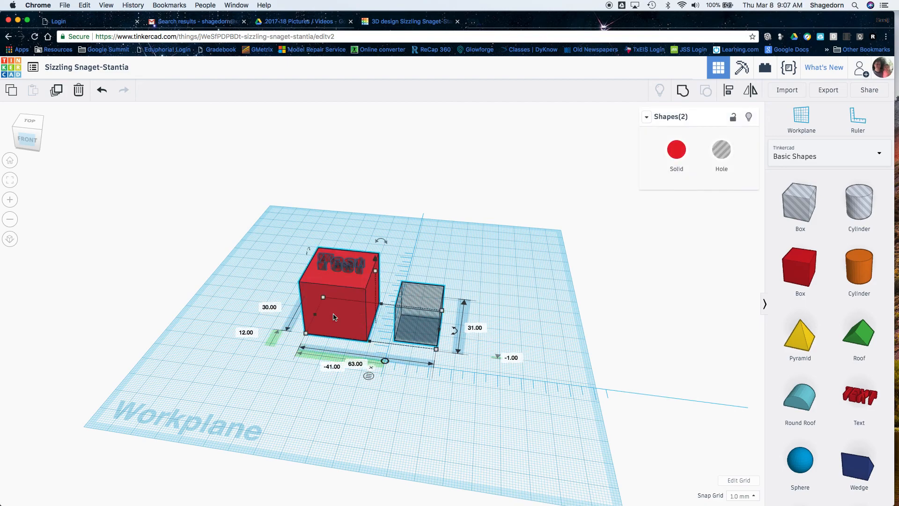
click(729, 93)
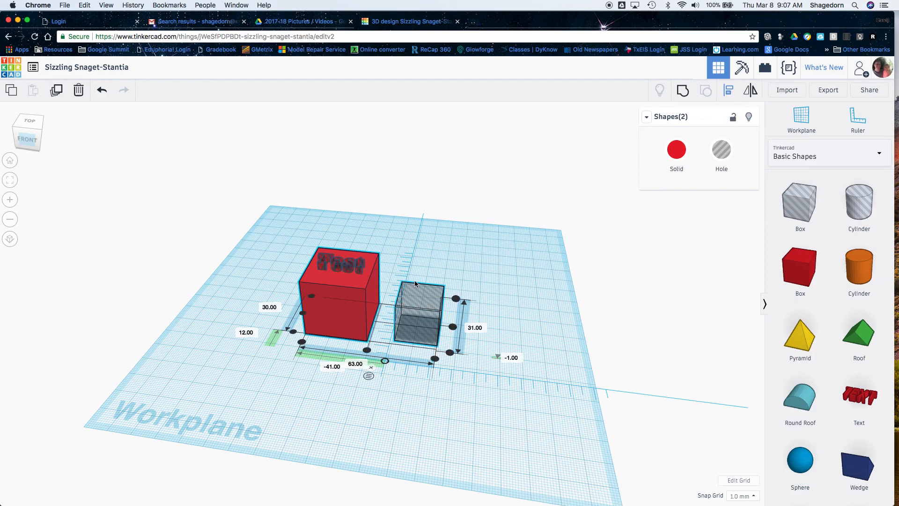
click(324, 322)
click(351, 316)
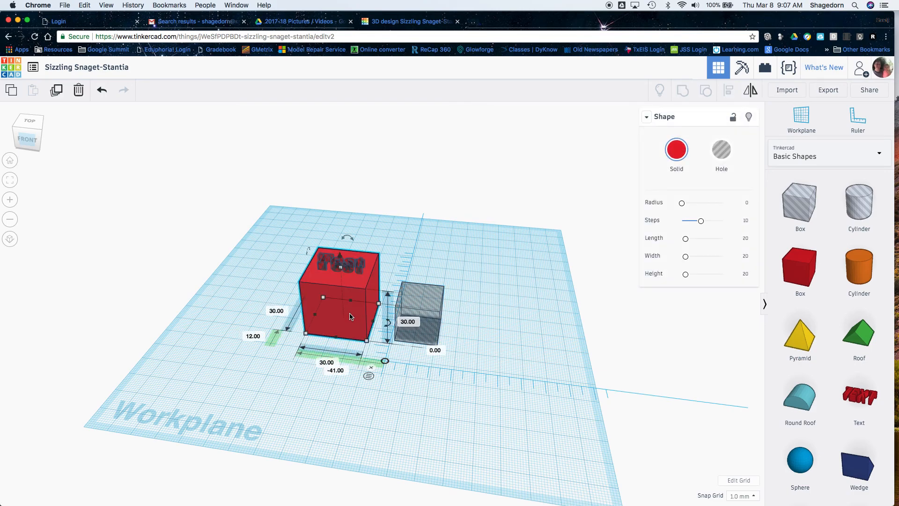
Step: Resize the small box hole to 15 mm in length, width and height
click(432, 328)
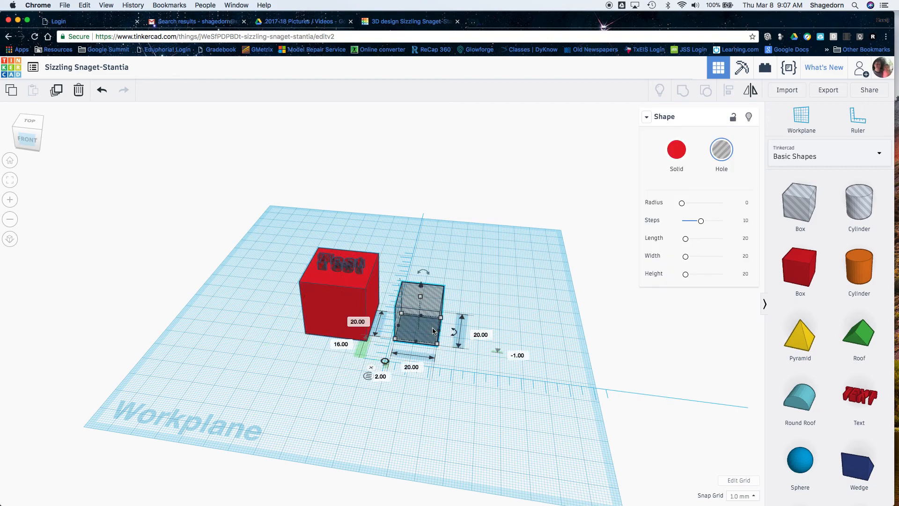
click(360, 322)
text(1)
click(414, 366)
text(15)
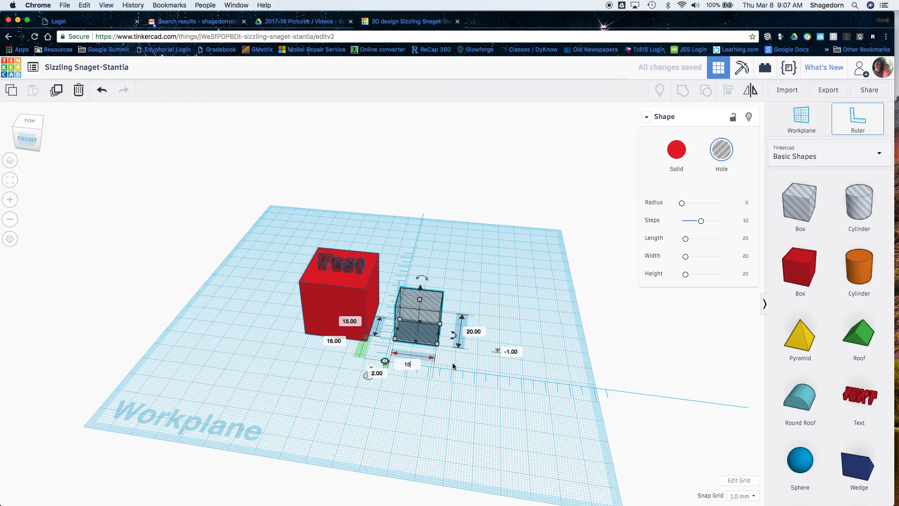
click(474, 331)
text(1)
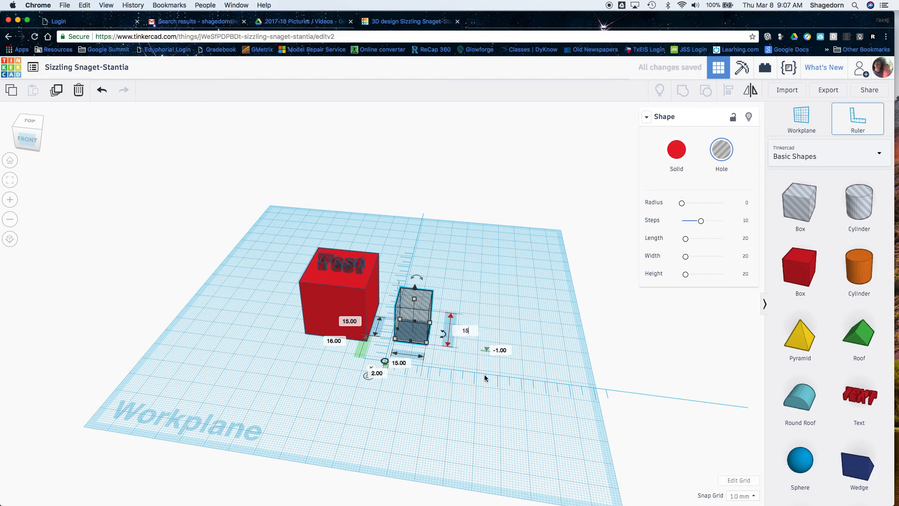
text(5)
key(Return)
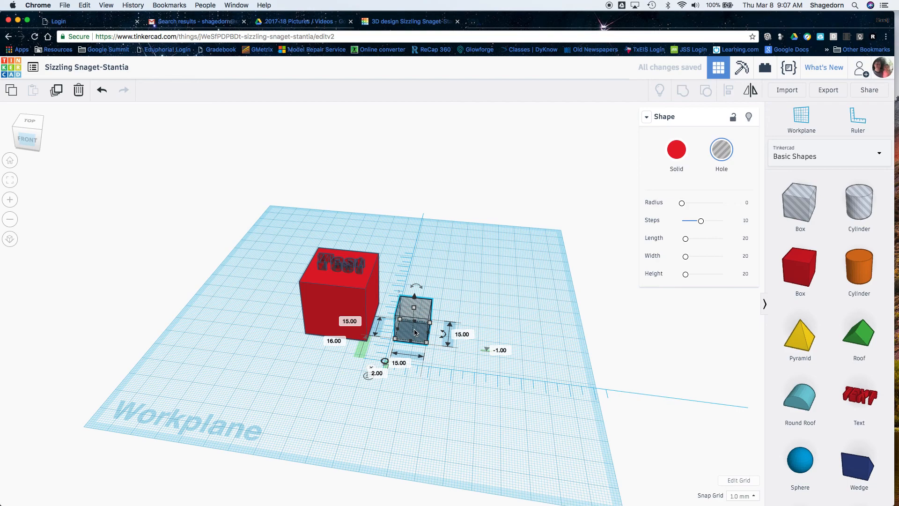
Step: Try to align the small box hole and the red cube on their centres along the width
shift+click(331, 309)
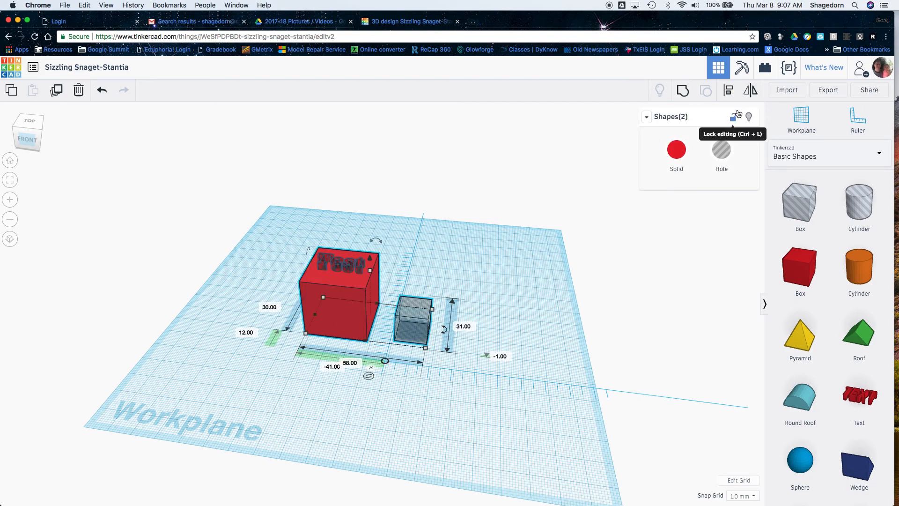
click(728, 92)
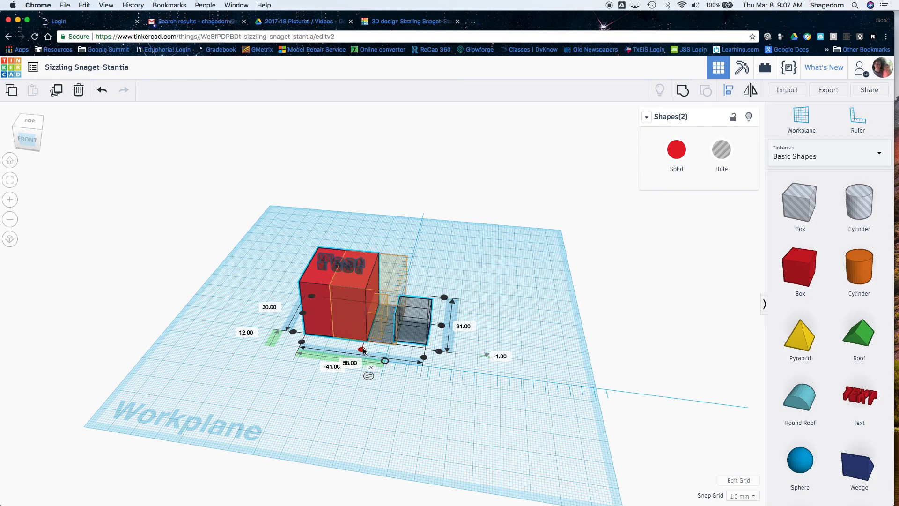
click(362, 348)
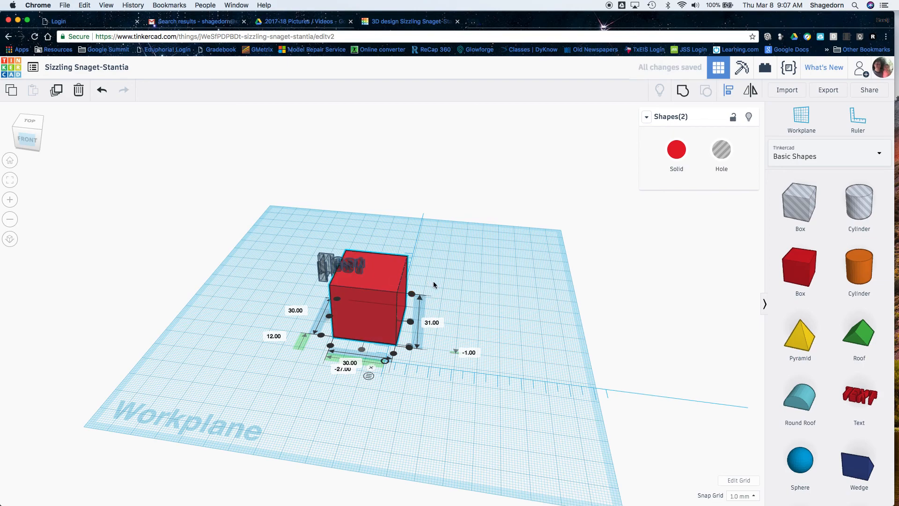
key(super+z)
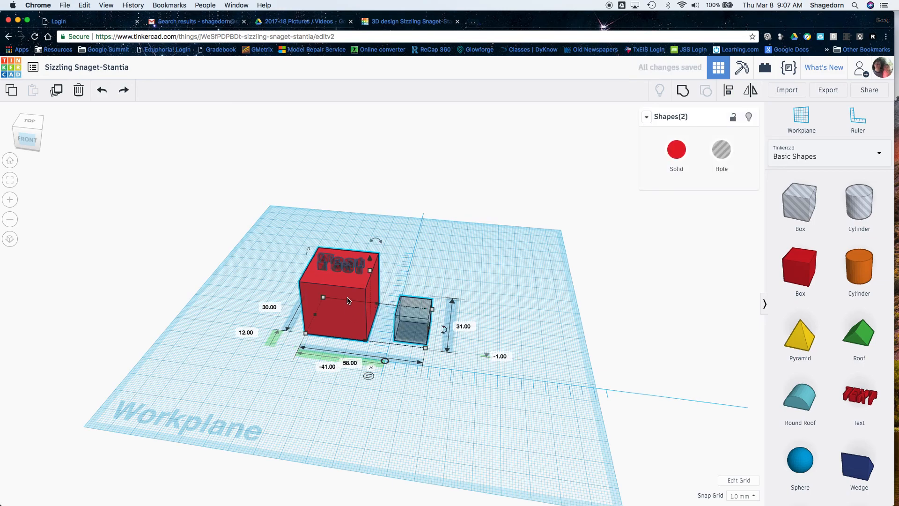
Step: Turn the red cube alone into a hole
click(433, 270)
click(358, 305)
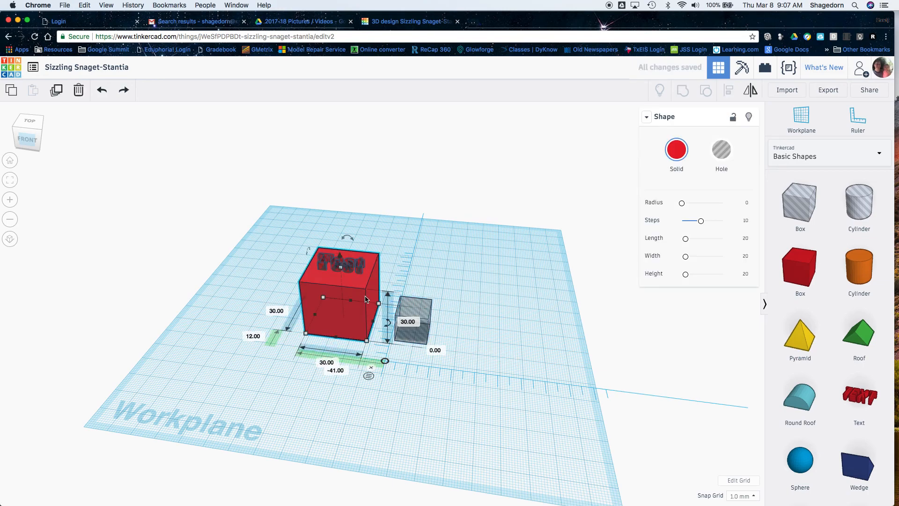
click(722, 152)
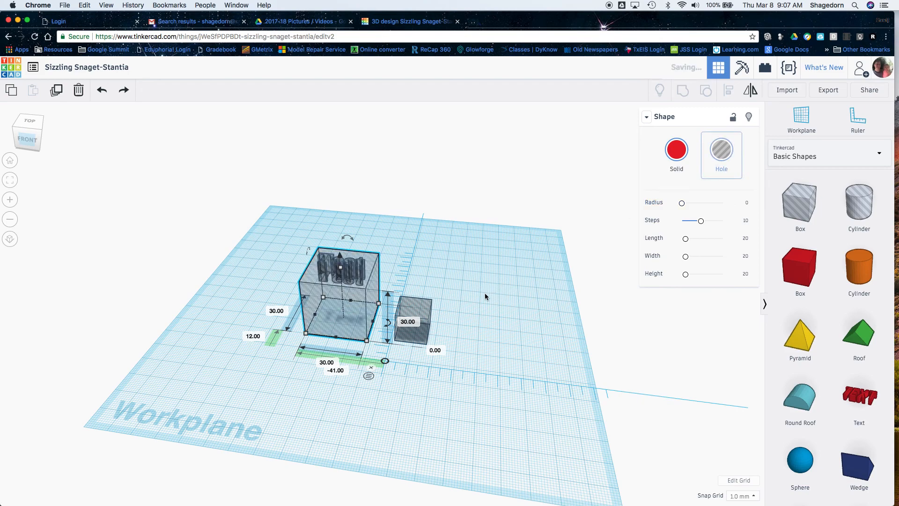
Step: Align the small box hole and the large cube hole on their centres in width, depth and height
click(412, 323)
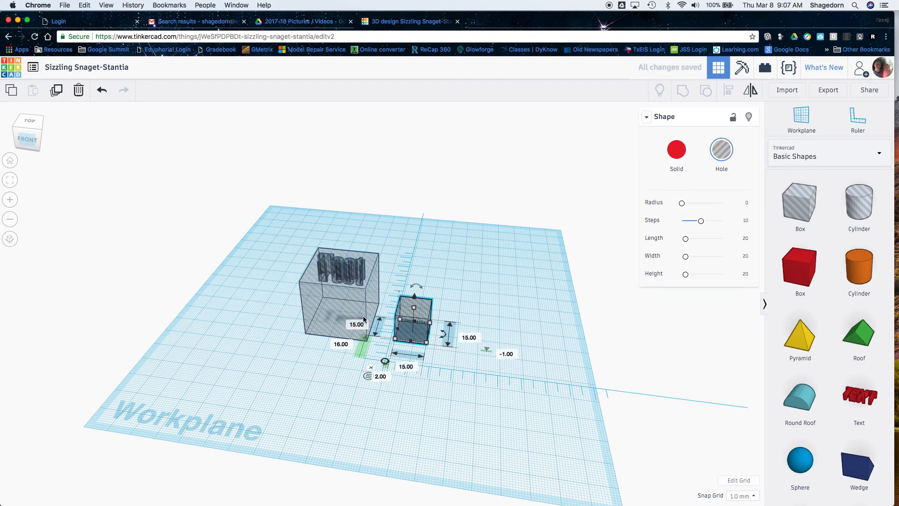
shift+click(338, 312)
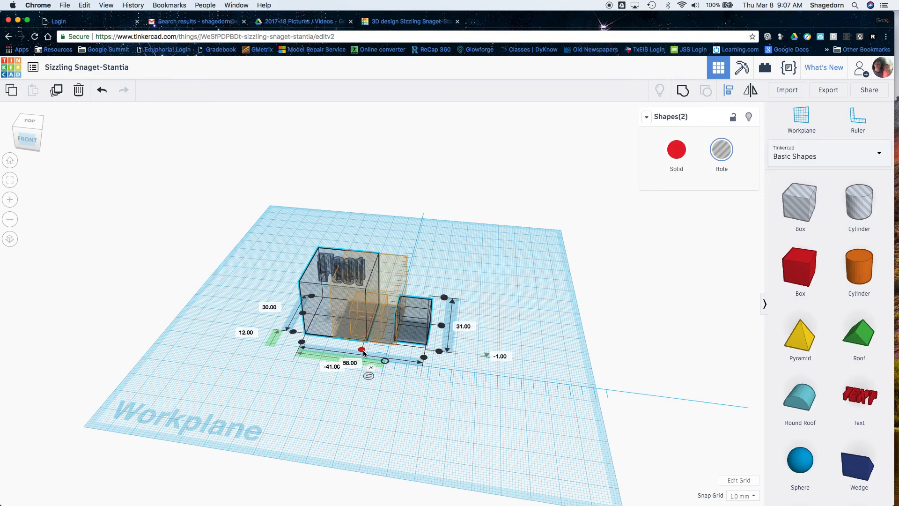
click(363, 349)
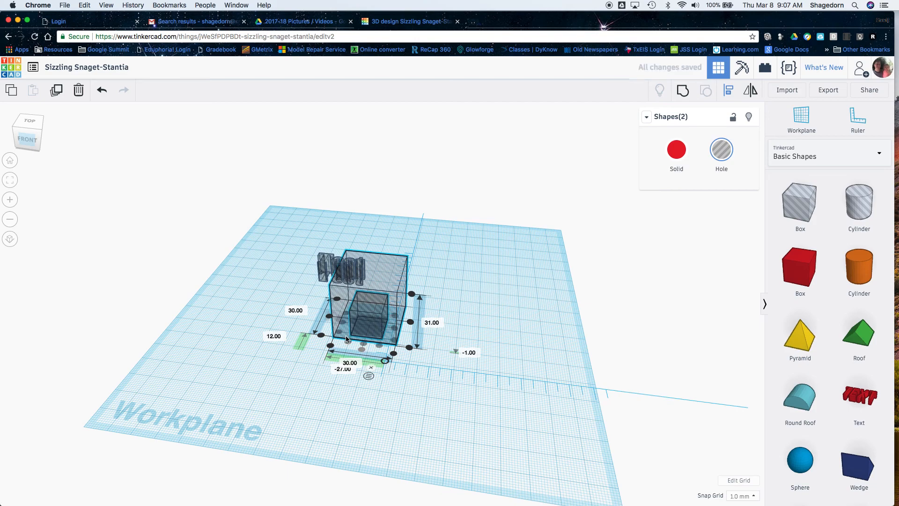
click(329, 319)
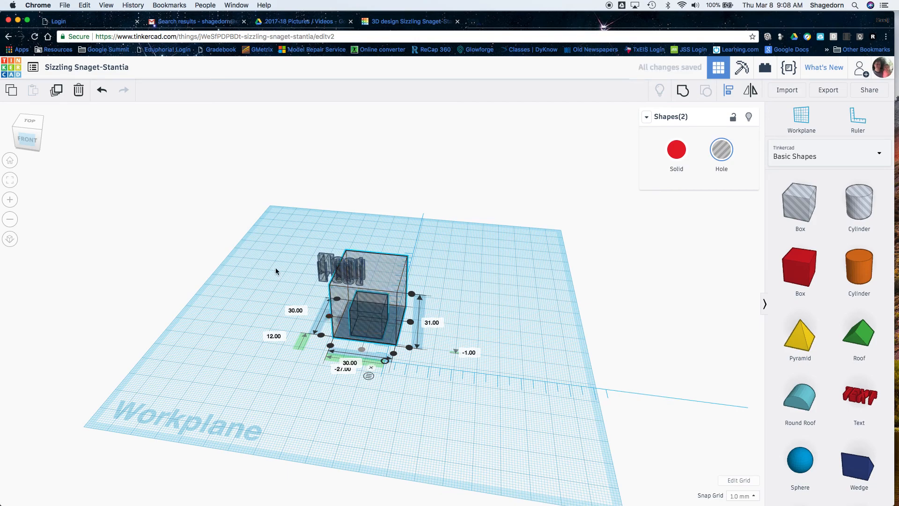
click(38, 138)
drag(39, 137, 40, 138)
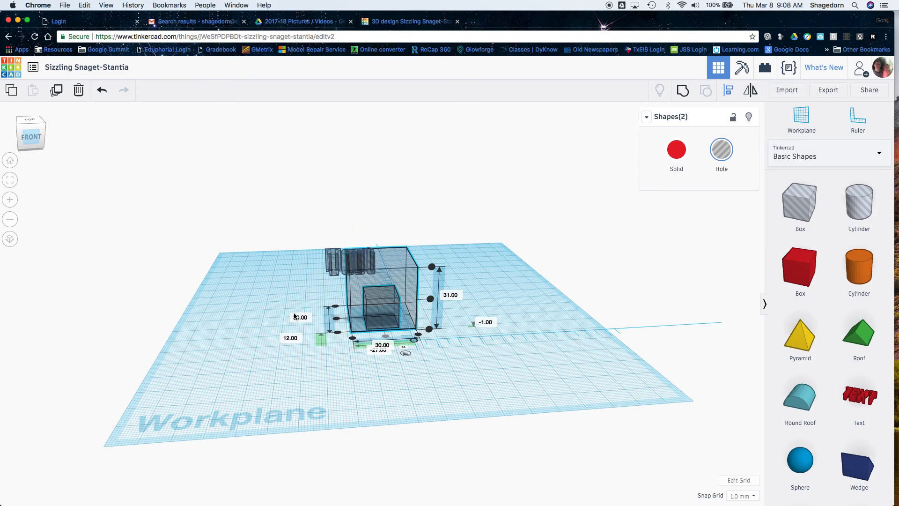
click(338, 320)
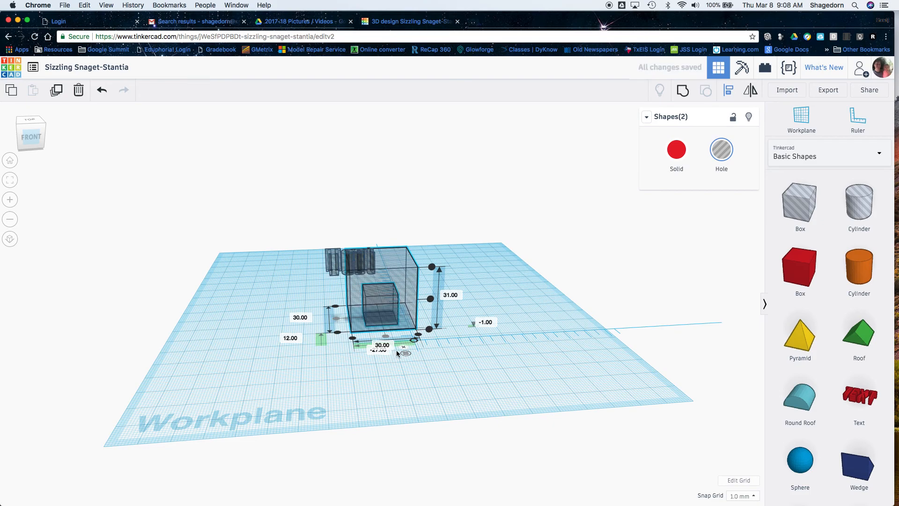
click(430, 300)
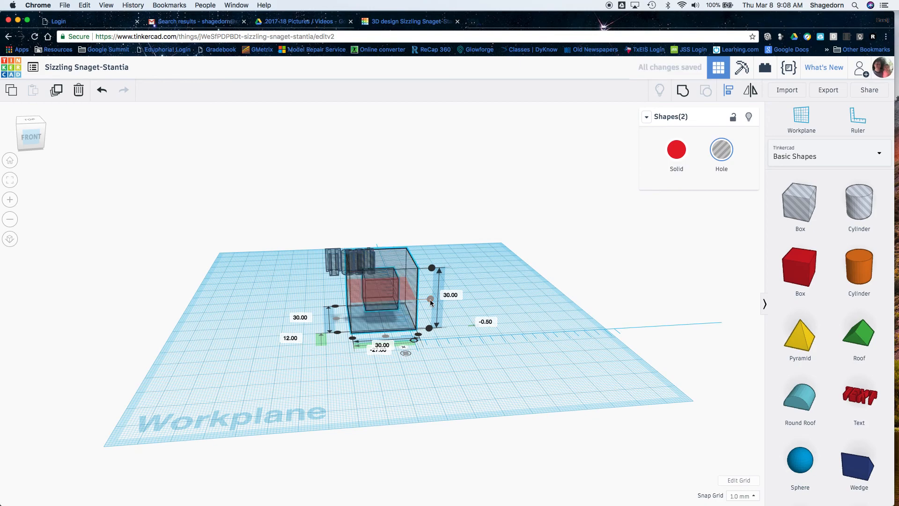
Step: Change the large outer cube from a hole back to a solid in the red colour
click(371, 373)
drag(38, 140, 29, 147)
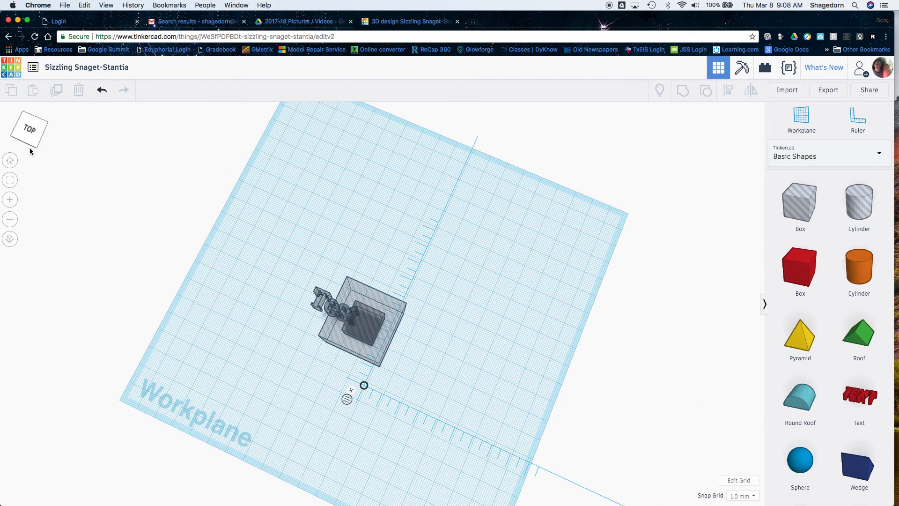
click(396, 309)
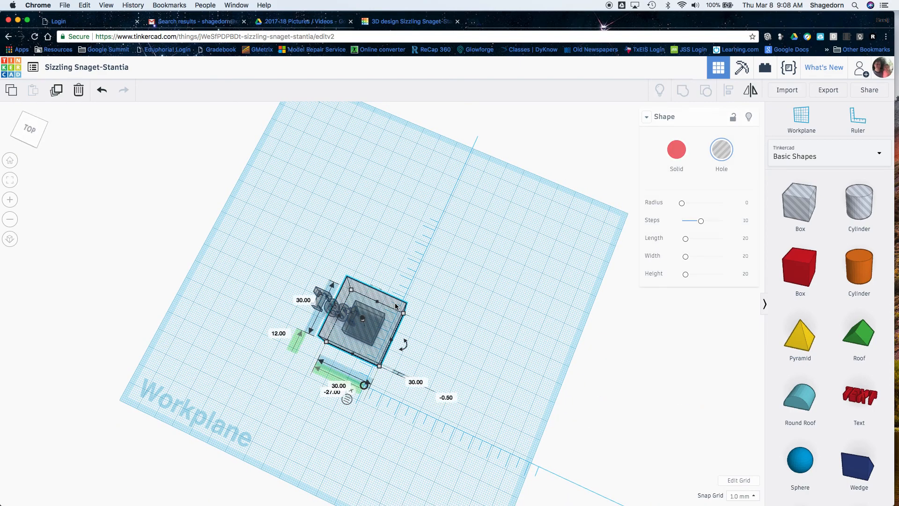
click(680, 153)
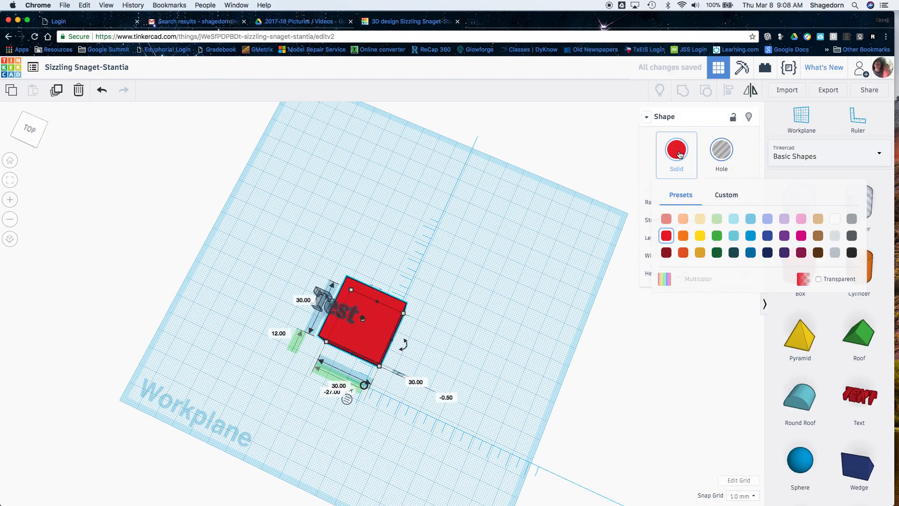
click(35, 133)
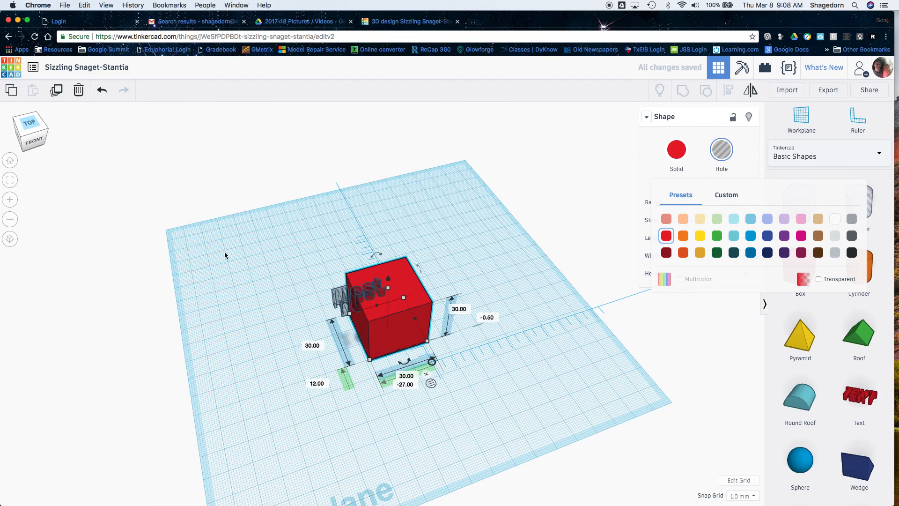
click(487, 251)
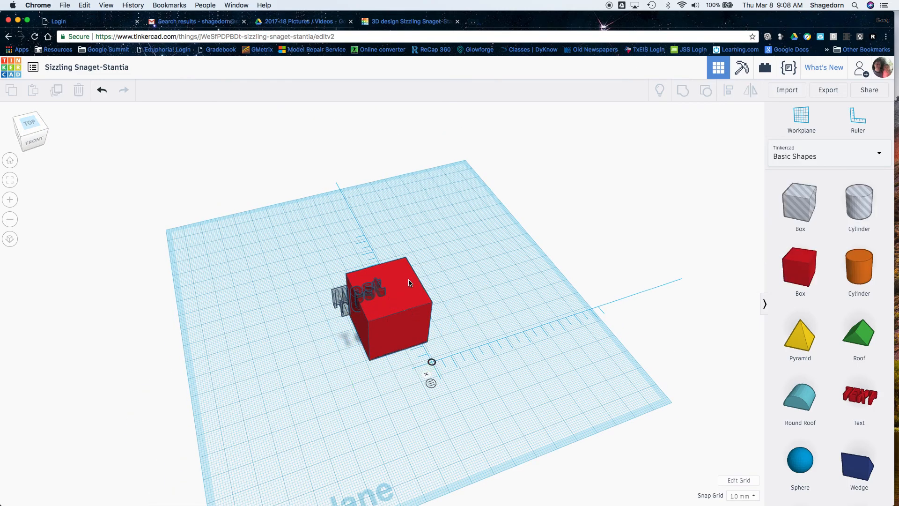
Step: Align the red cube and the Test text hole on their centres along the width
click(408, 283)
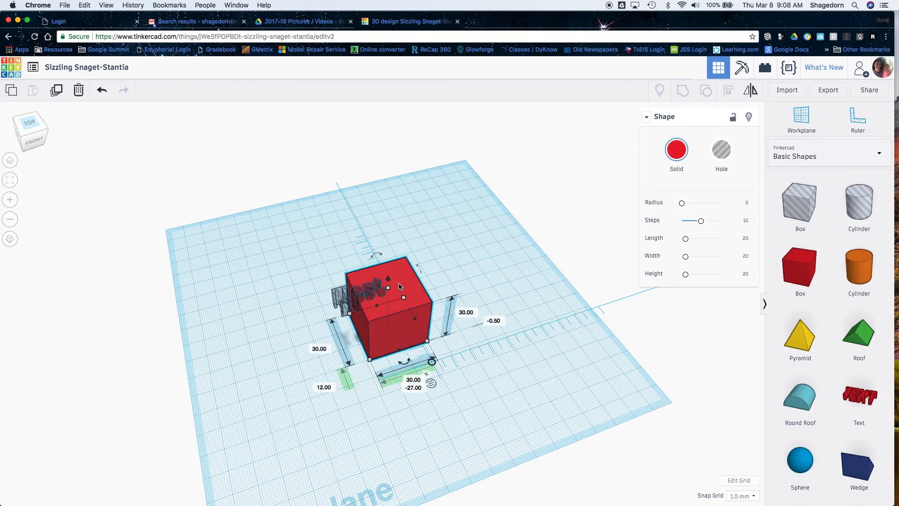
shift+click(345, 299)
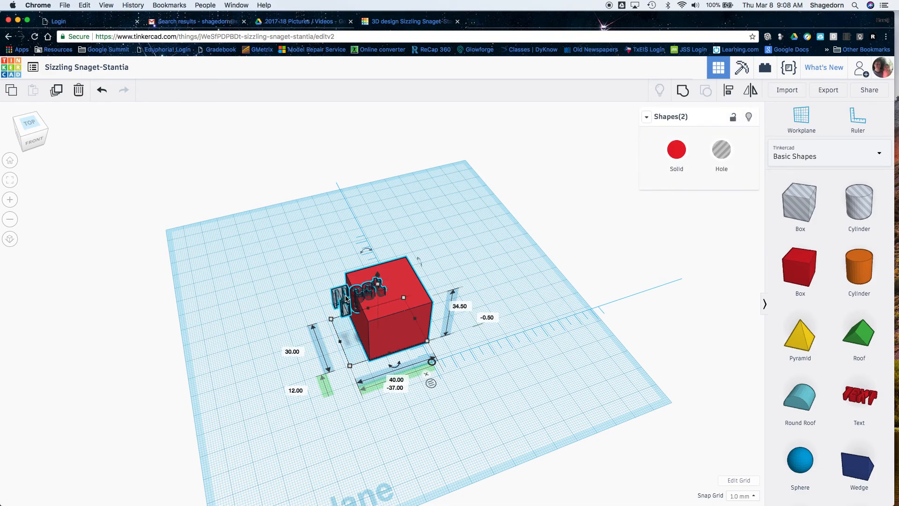
click(729, 90)
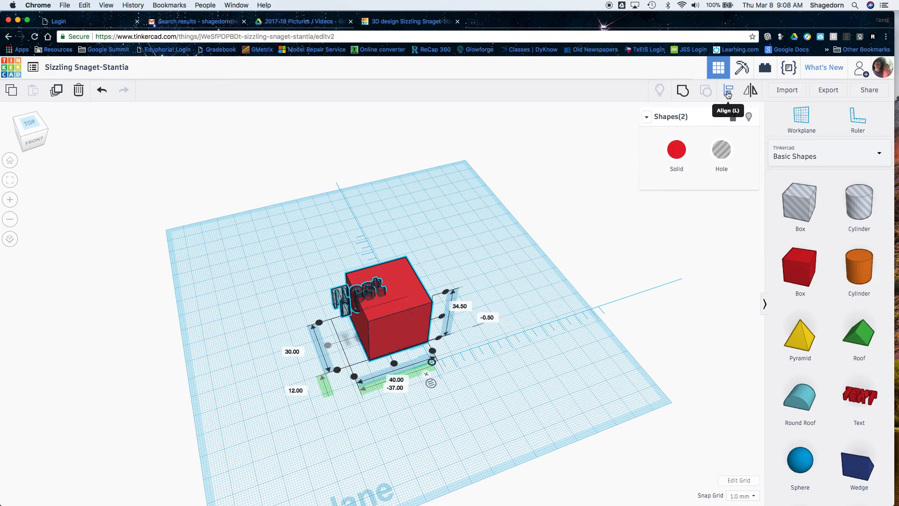
click(396, 366)
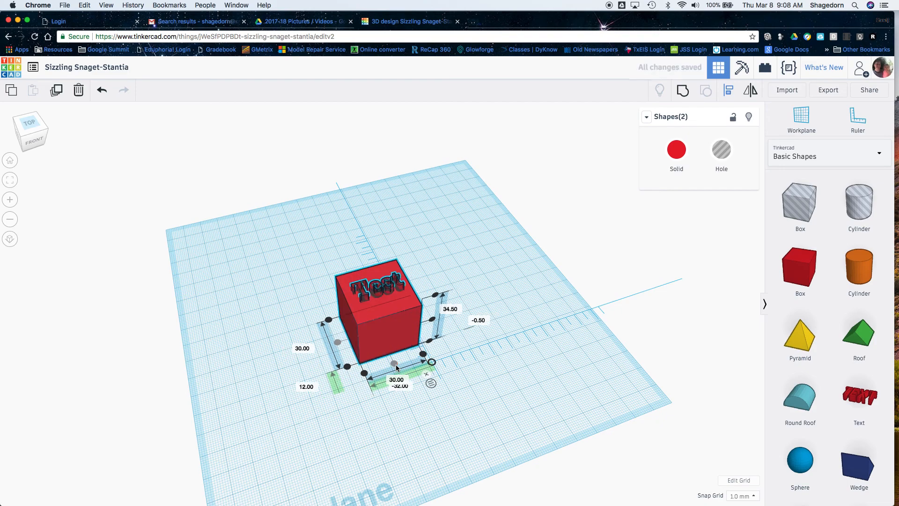
Step: Convert the red cube beneath the Test text back into a hole
click(283, 303)
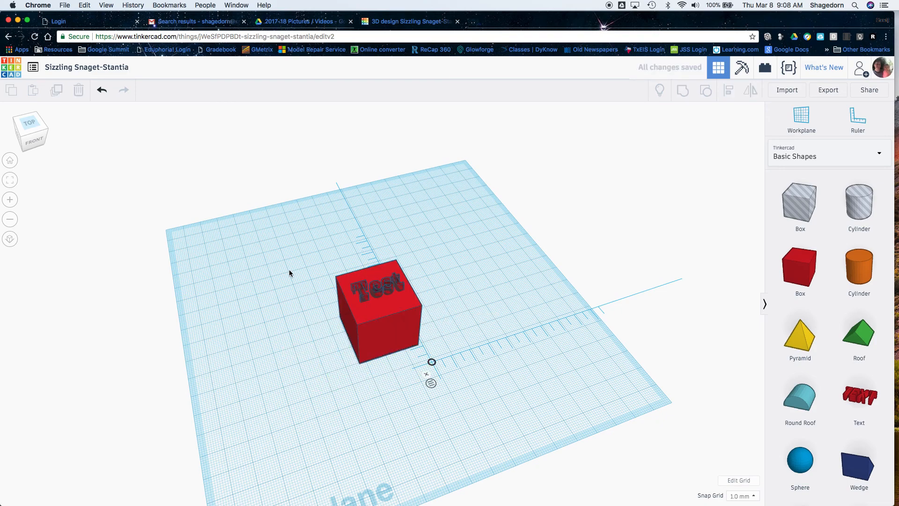
click(387, 336)
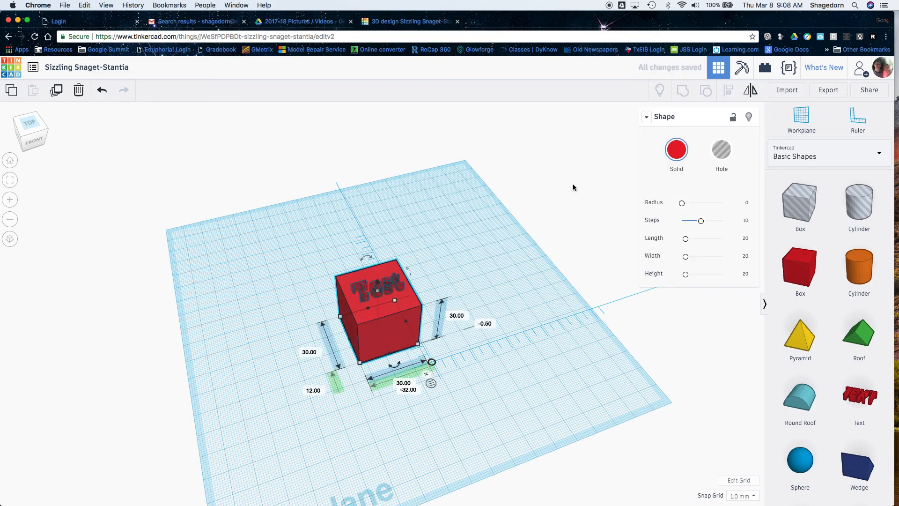
click(720, 151)
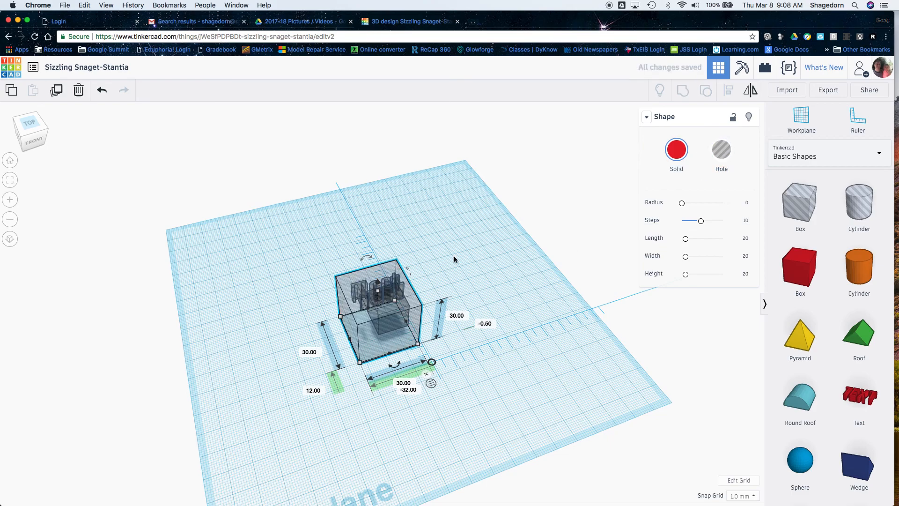
Step: Undo the large cube's hole conversion and its width alignment with the Test text
click(30, 140)
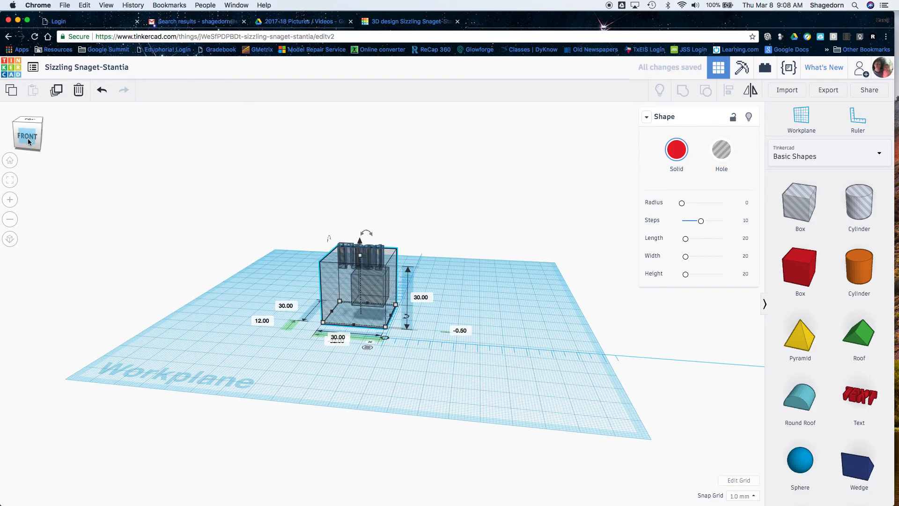
key(ctrl+z)
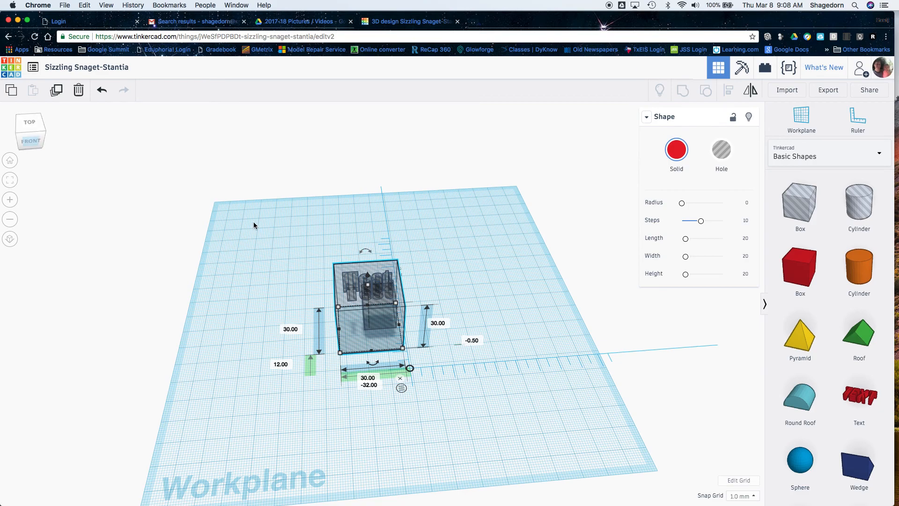
key(Right)
key(Right)
key(Right)
key(Right)
key(Right)
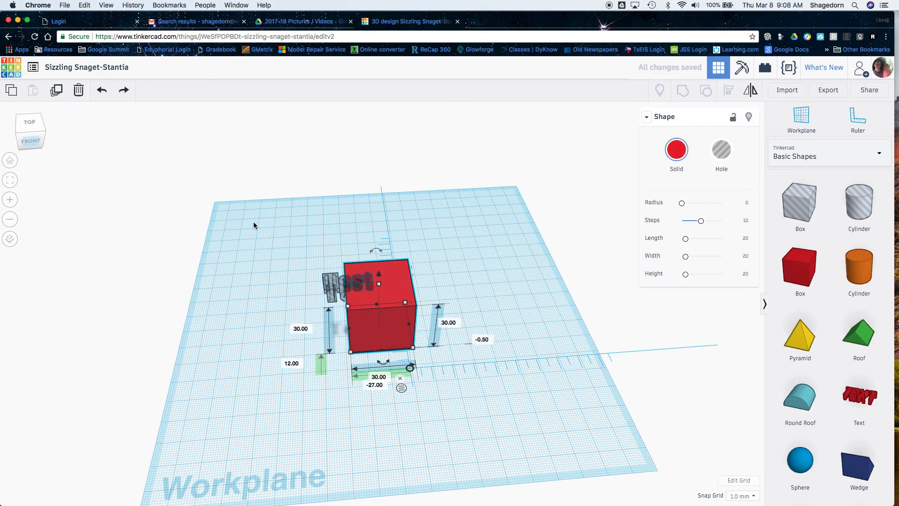
Step: Switch the large cube to a hole to check the inner box, and return it to solid red
click(723, 154)
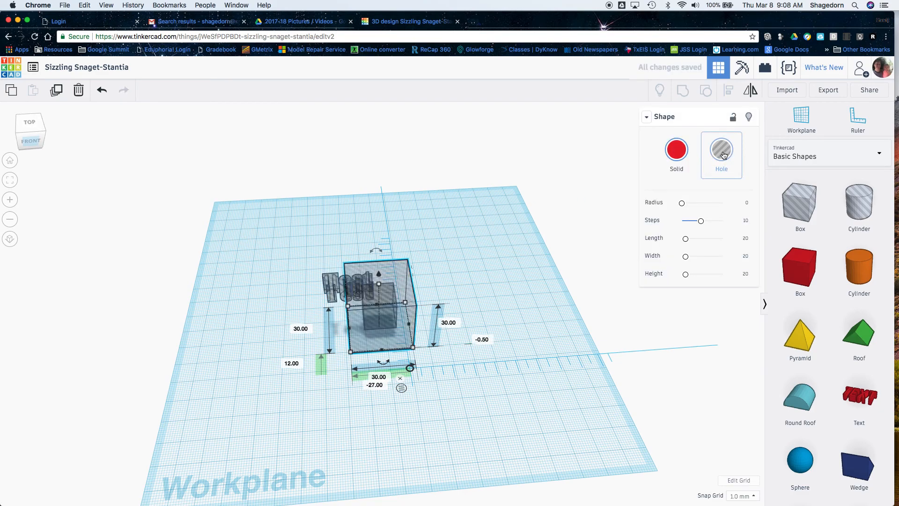
click(677, 150)
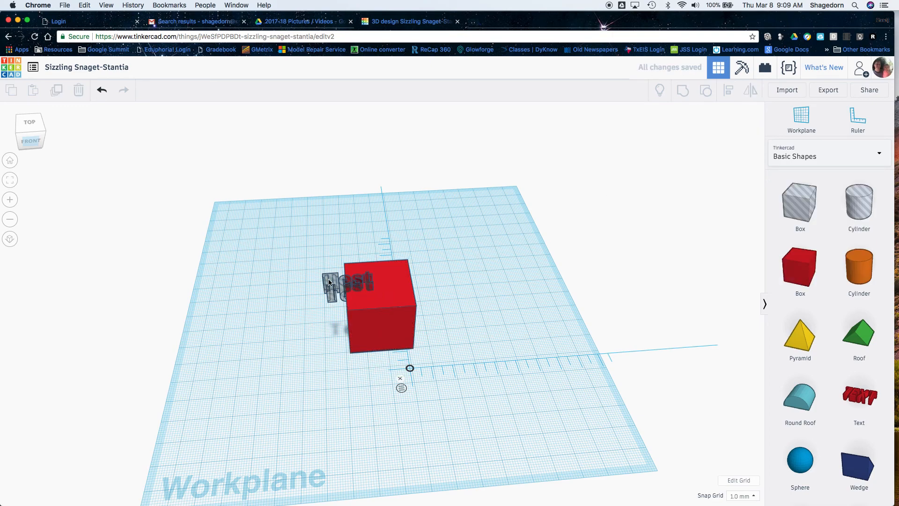
Step: Move the Test text hole clear of the red cube, to -66 mm along the ruler's width axis
click(291, 285)
drag(292, 285, 273, 291)
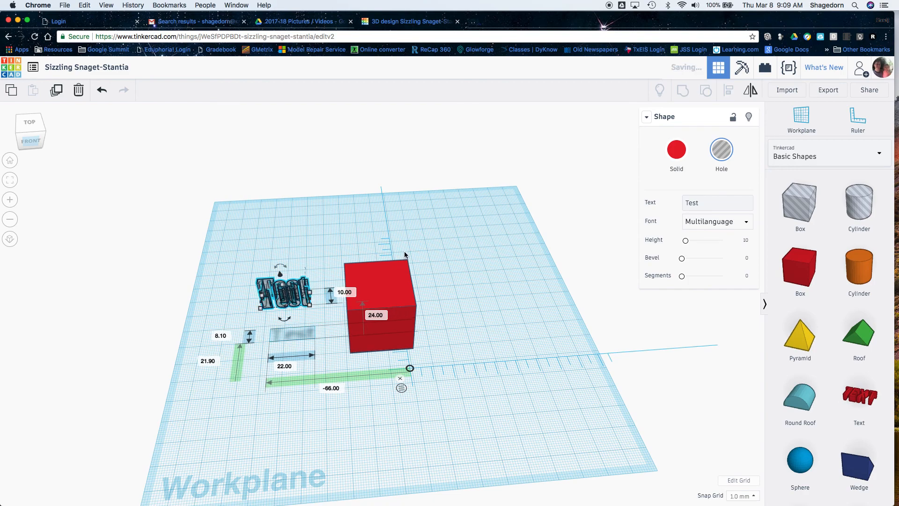
Step: Group the red cube with the box hole inside it, leaving the Test text out
click(398, 230)
drag(355, 232, 398, 383)
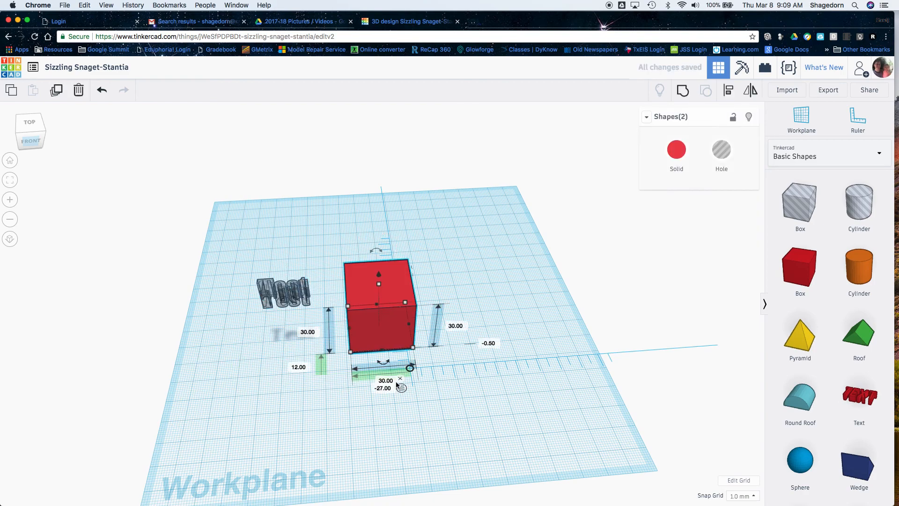
click(683, 92)
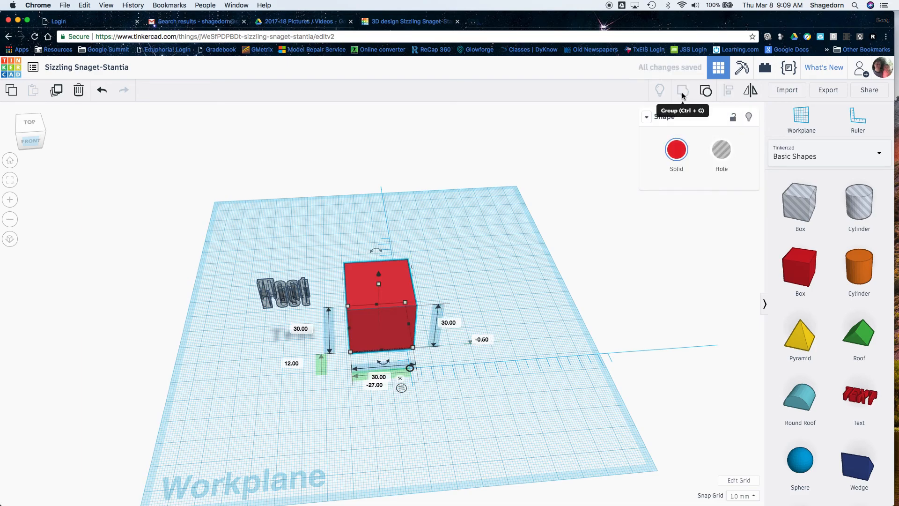
click(514, 308)
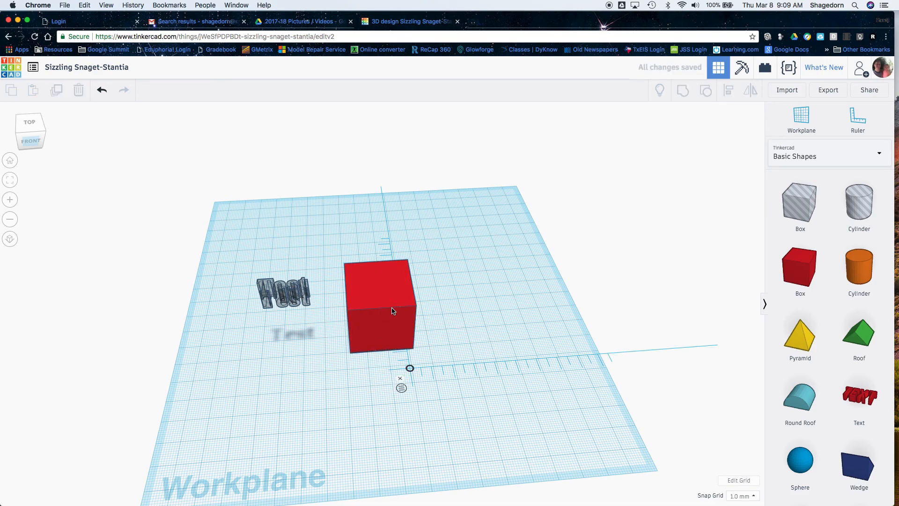
Step: Inspect the grouped cube's hollow interior by switching it to a hole, and restore the solid red
click(393, 310)
click(722, 150)
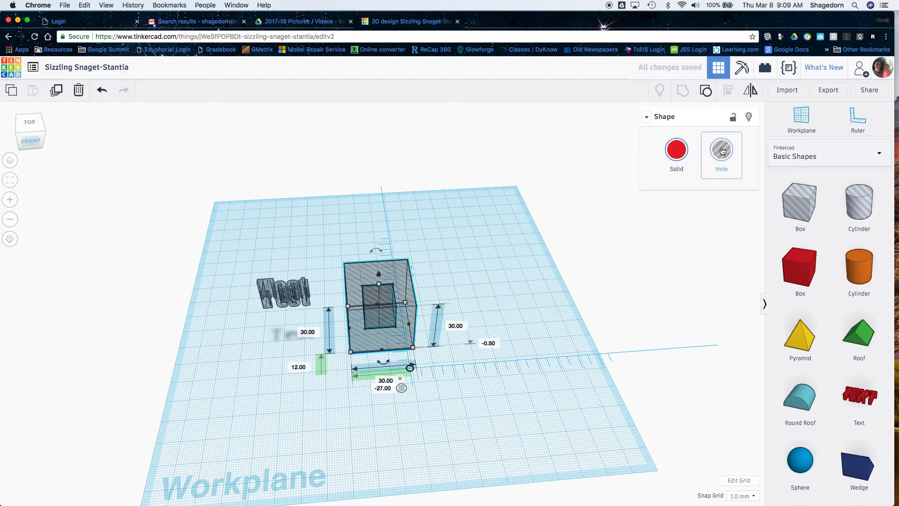
click(676, 150)
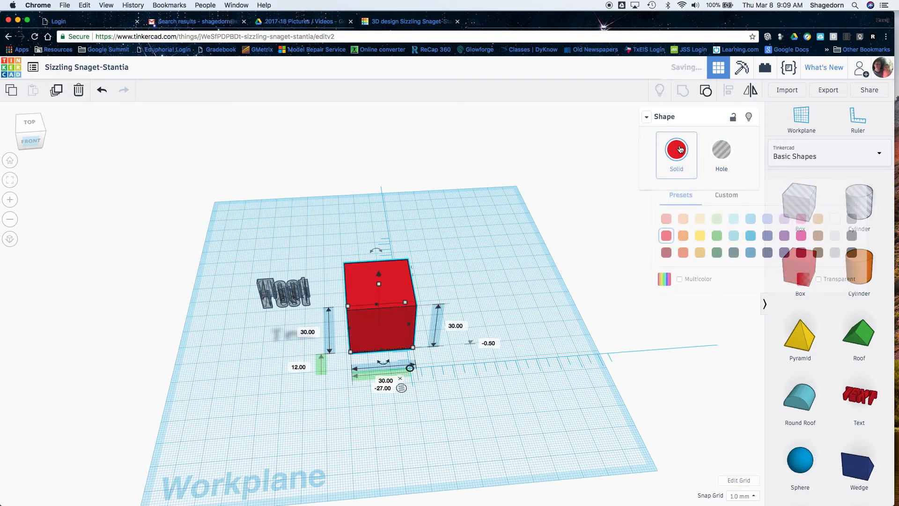
Step: Align the hollow red cube and the Test text hole on their centres in width and depth
click(334, 251)
drag(280, 245, 387, 318)
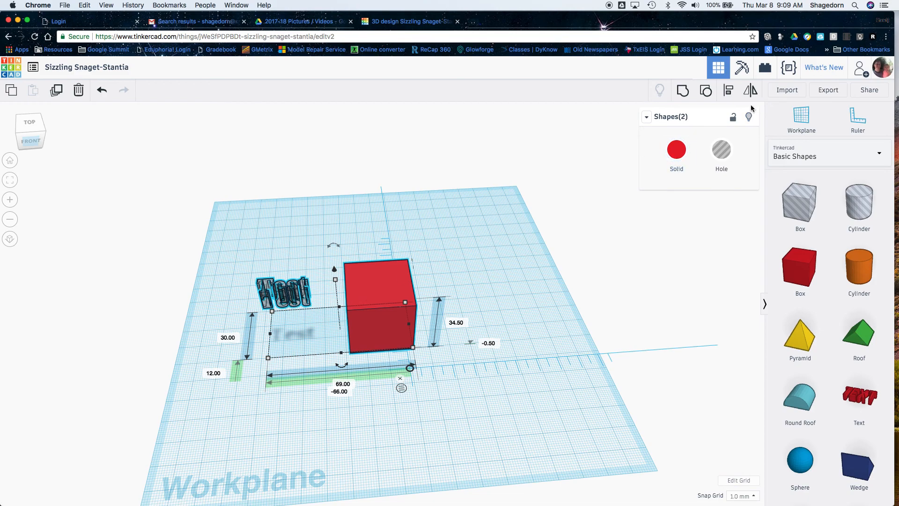
click(733, 94)
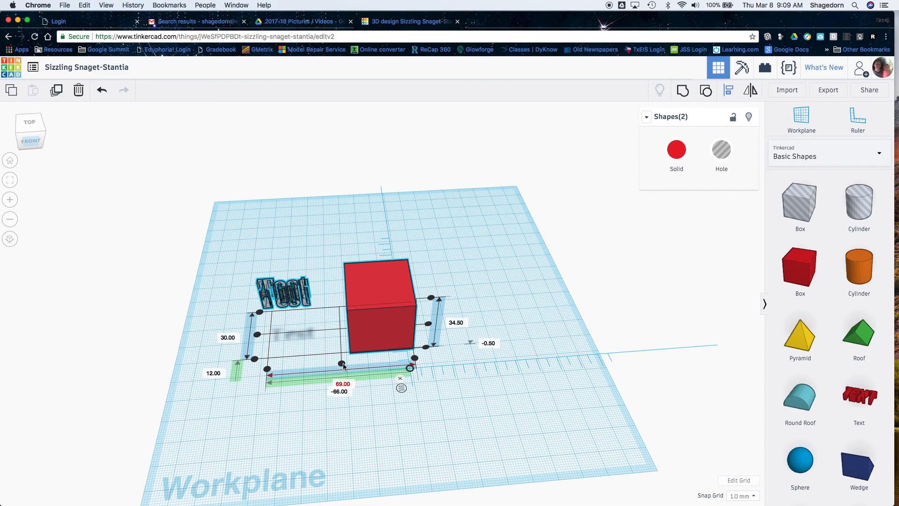
click(342, 363)
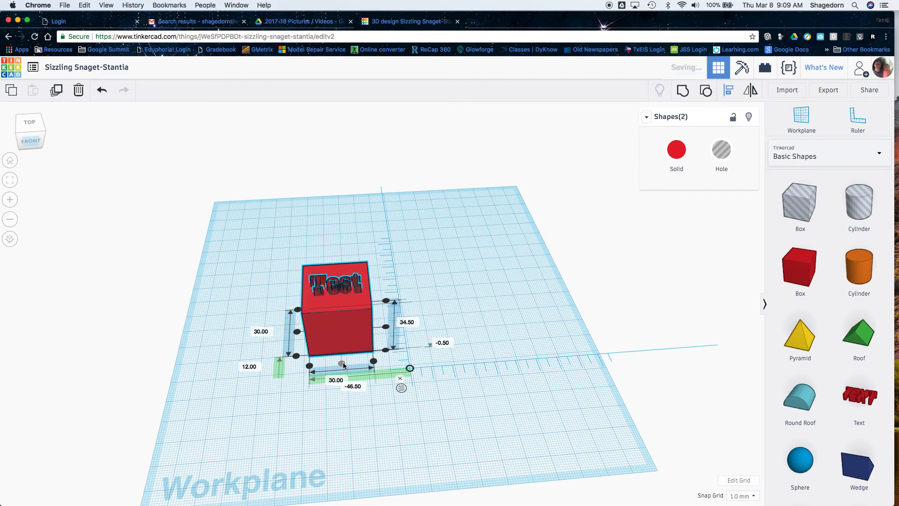
click(297, 332)
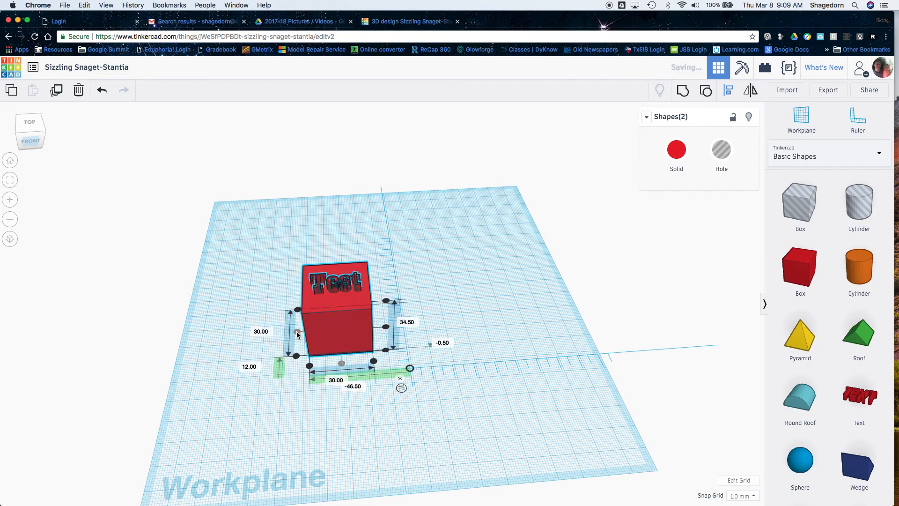
Step: Group the red cube with the Test text hole to engrave the word into the cube's top face
click(451, 429)
drag(329, 242, 340, 356)
click(684, 91)
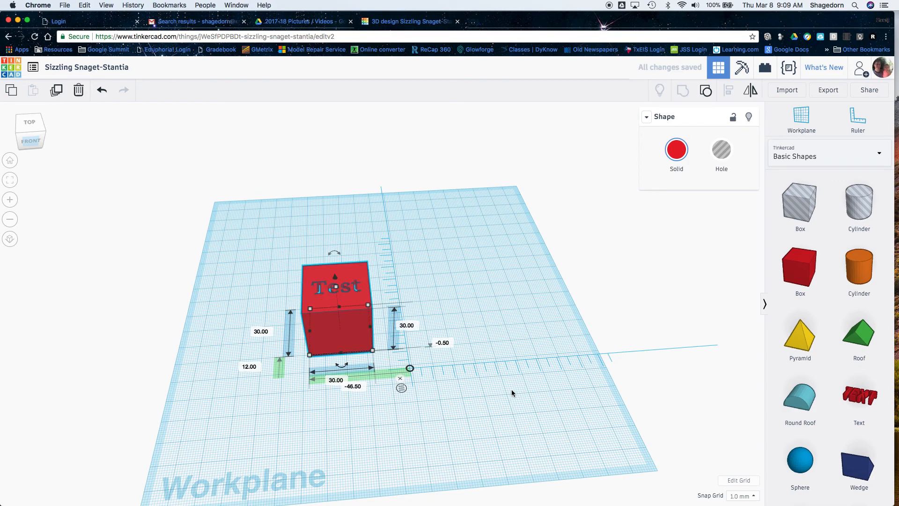
click(250, 288)
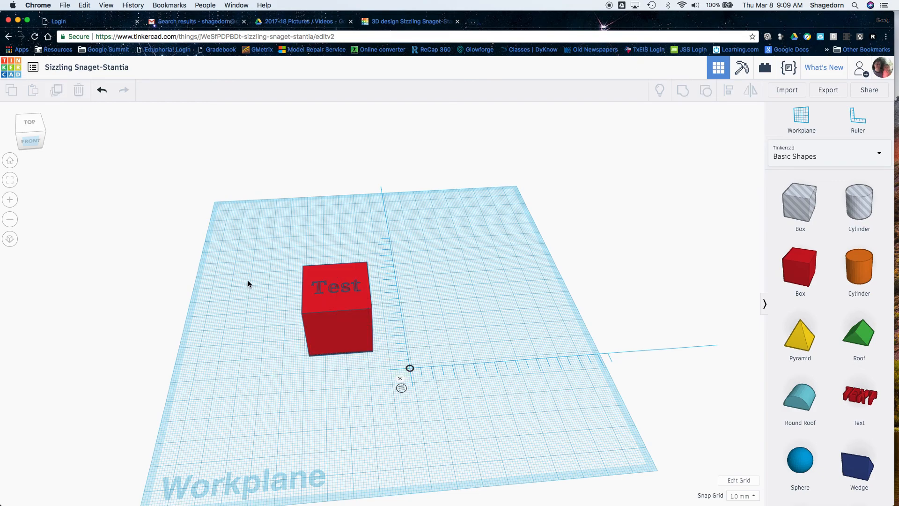
Step: Place a Half Sphere on the workplane beside the cube, 20 mm along and 10 mm back from the ruler origin
mouse_move(22, 144)
mouse_down()
mouse_move(8, 145)
mouse_move(46, 142)
mouse_move(30, 142)
mouse_up()
click(32, 143)
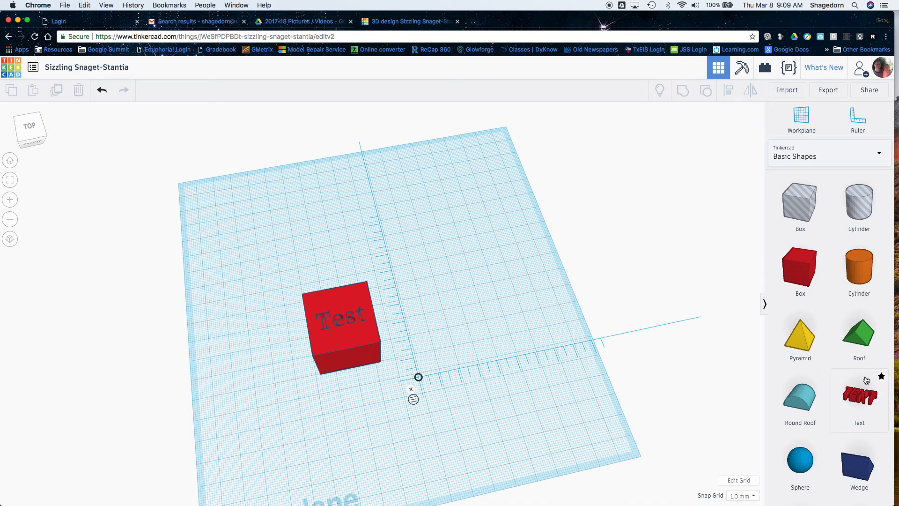
scroll(867, 380, down, 5)
scroll(867, 381, up, 3)
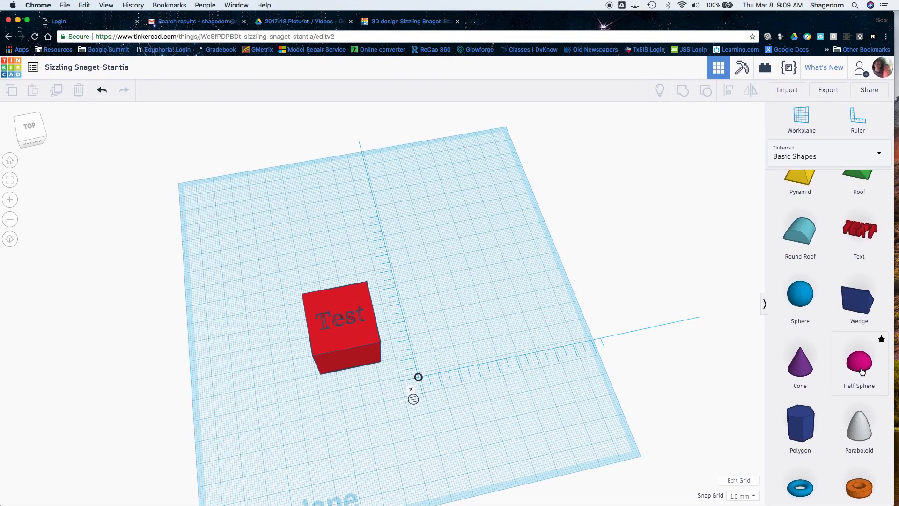
drag(862, 368, 467, 329)
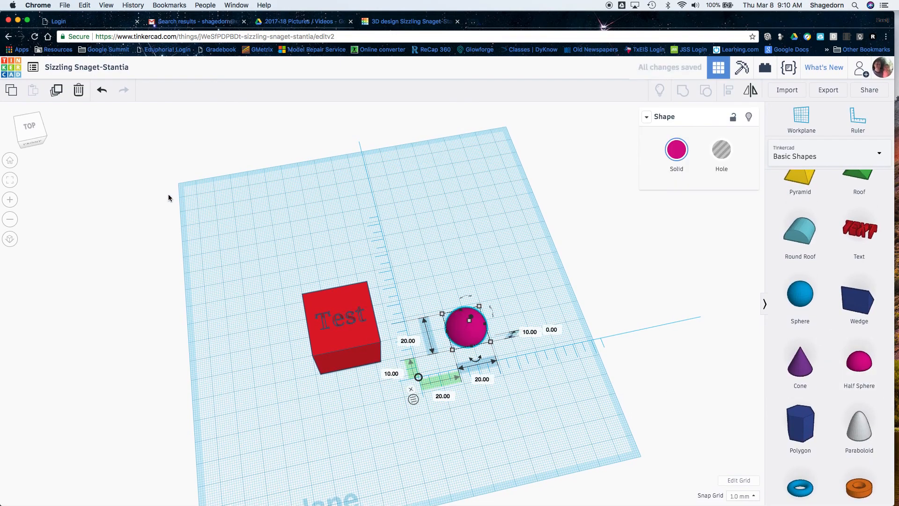
Step: Try resizing the half sphere's base to 13 by 15 mm without keeping proportions, and undo the resize
click(33, 130)
drag(442, 331, 456, 326)
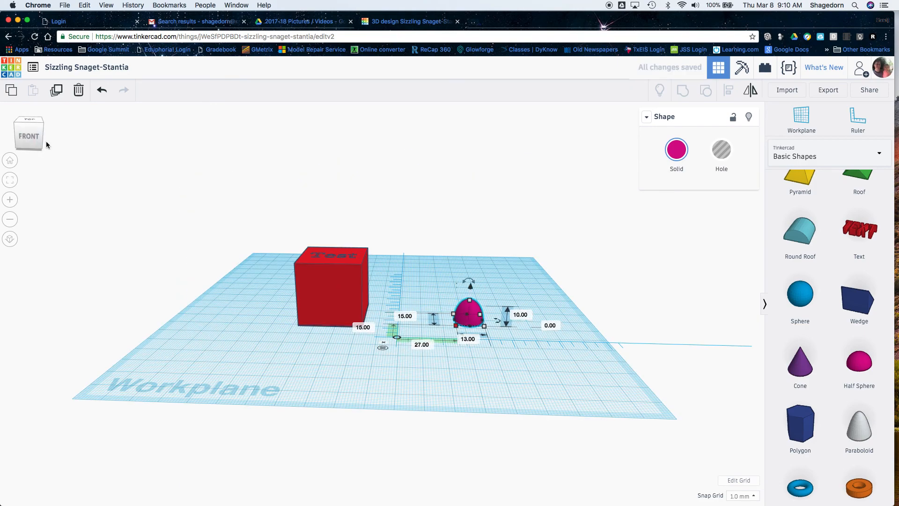
click(32, 121)
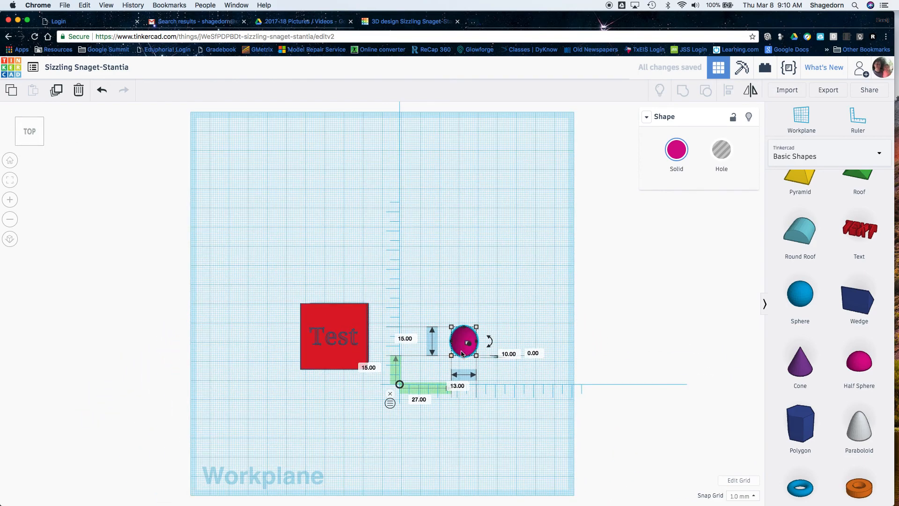
key(cmd+z)
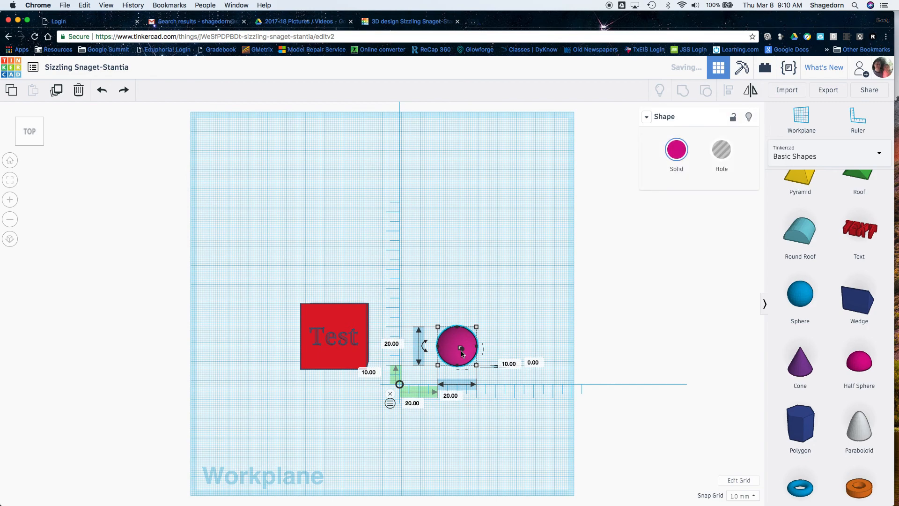
Step: Scale the half sphere down proportionally to 17 by 17 mm and 8.5 mm high
click(30, 134)
click(30, 136)
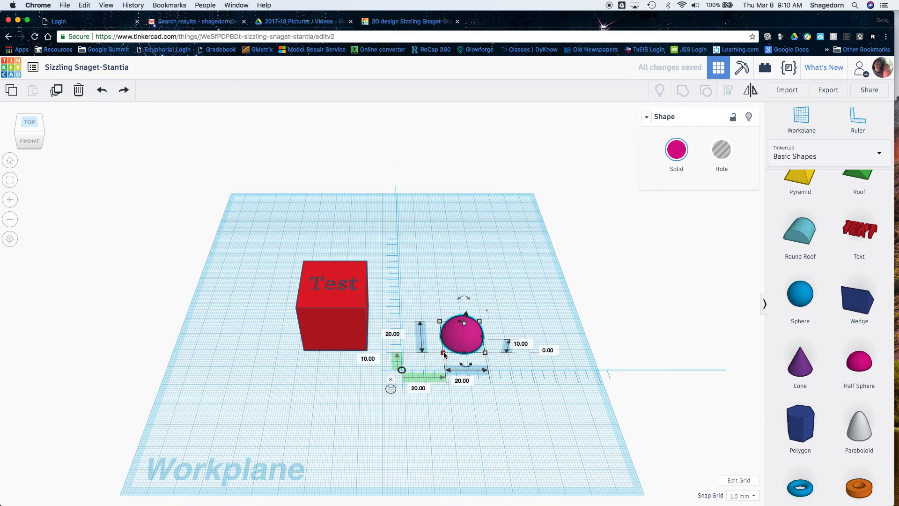
mouse_move(443, 353)
shift+mouse_down()
mouse_move(464, 333)
mouse_move(445, 361)
mouse_move(452, 350)
shift+mouse_up()
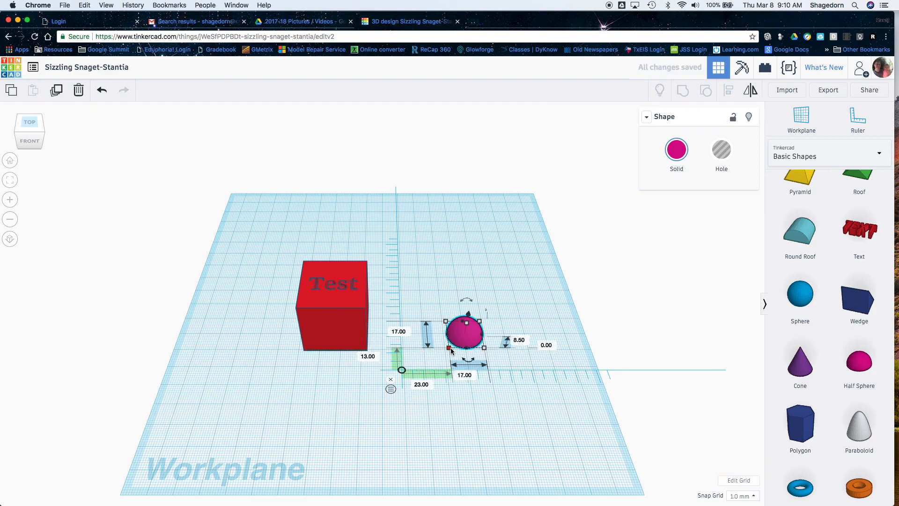
click(540, 433)
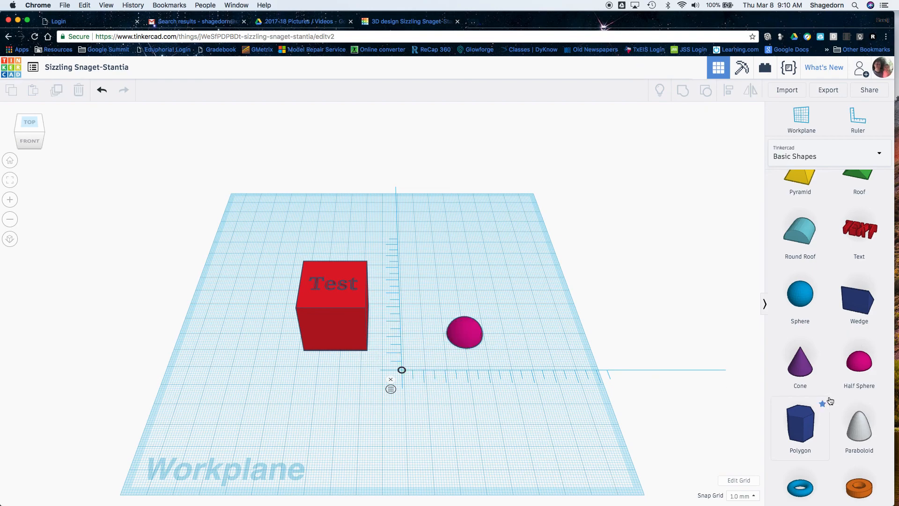
Step: Browse the basic shapes and switch the shape library to the Community All collection
scroll(831, 401, down, 5)
scroll(830, 401, up, 5)
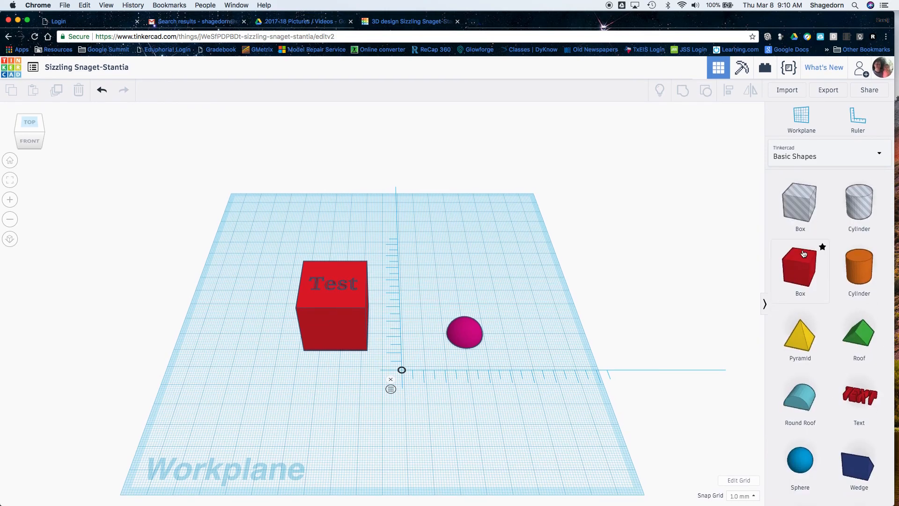
click(792, 160)
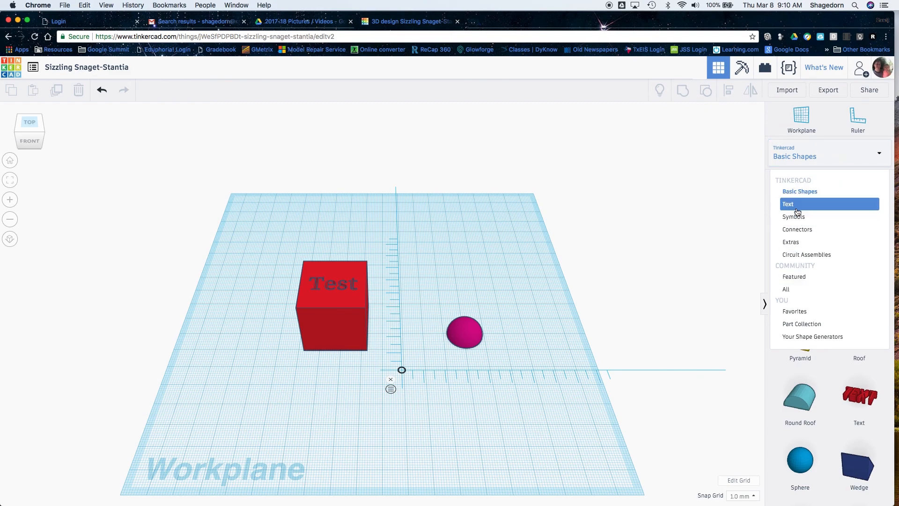
click(788, 294)
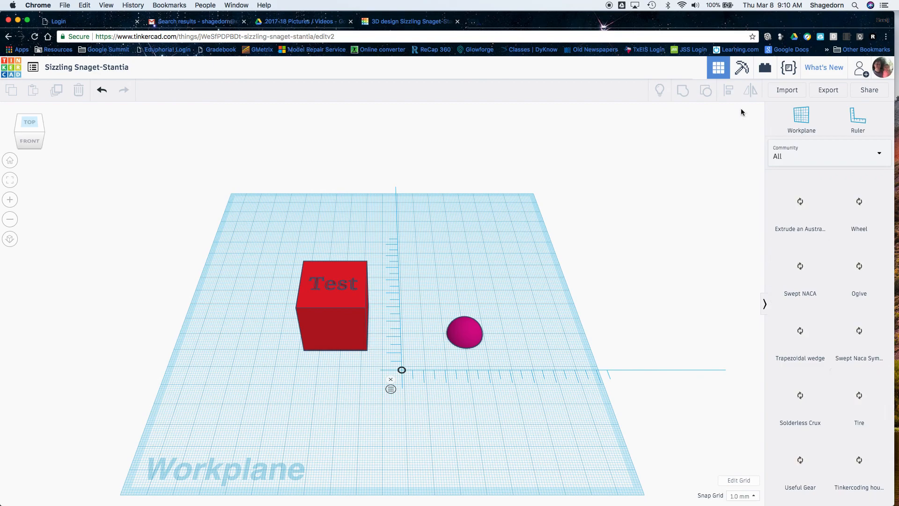
Step: Switch the computer's Wi-Fi connection to the SharkWireless network
click(682, 5)
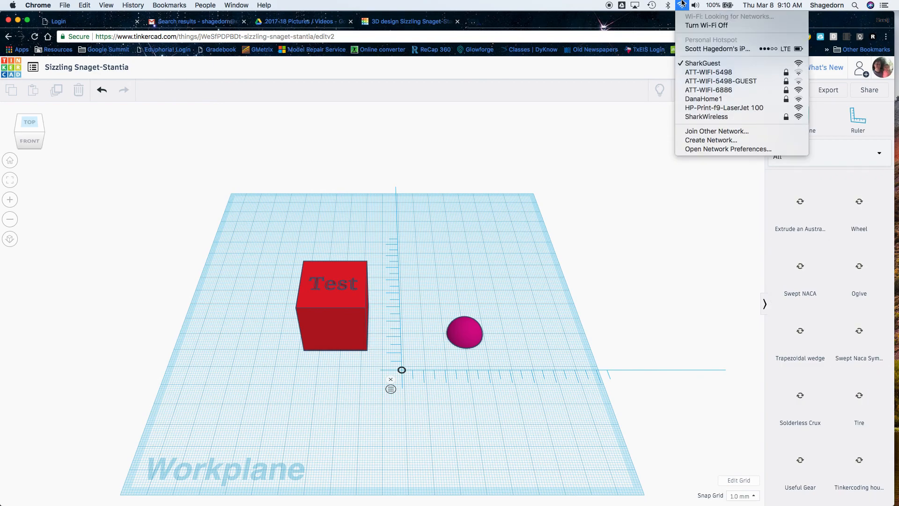
click(700, 118)
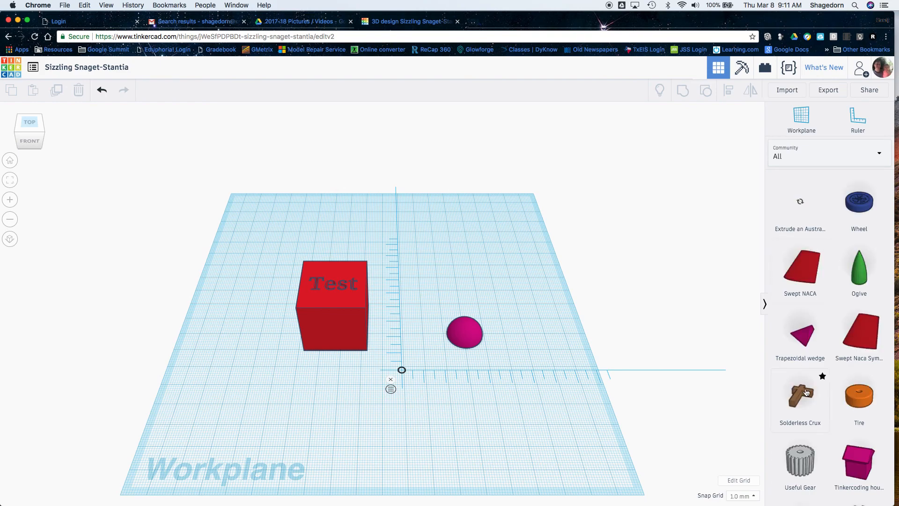
Step: Find the Curved Words shape in the community collection and place it on the workplane in front of the half sphere
scroll(805, 389, down, 1)
scroll(807, 392, down, 5)
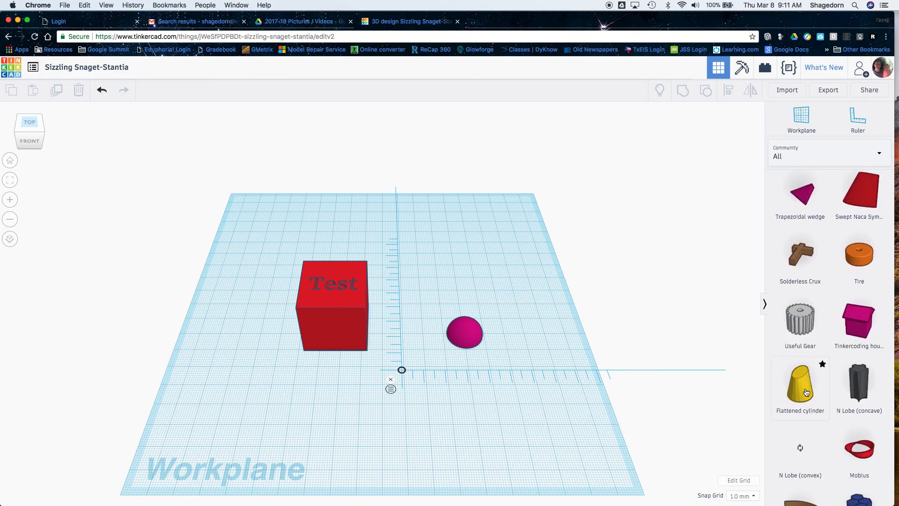
scroll(806, 393, down, 7)
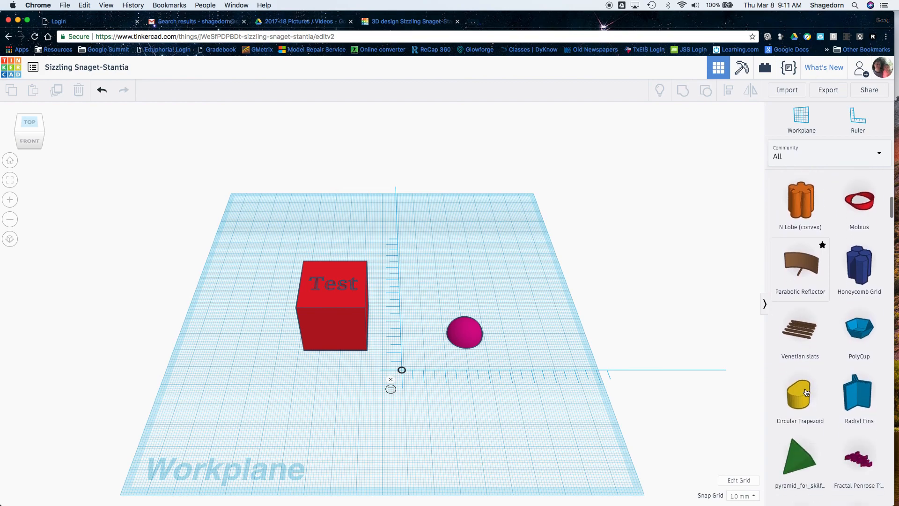
scroll(806, 392, down, 6)
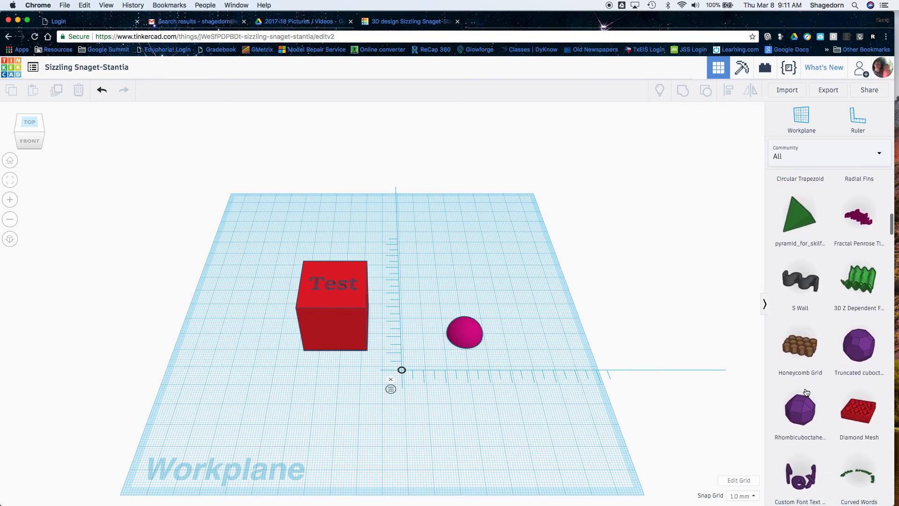
scroll(807, 392, down, 2)
click(856, 422)
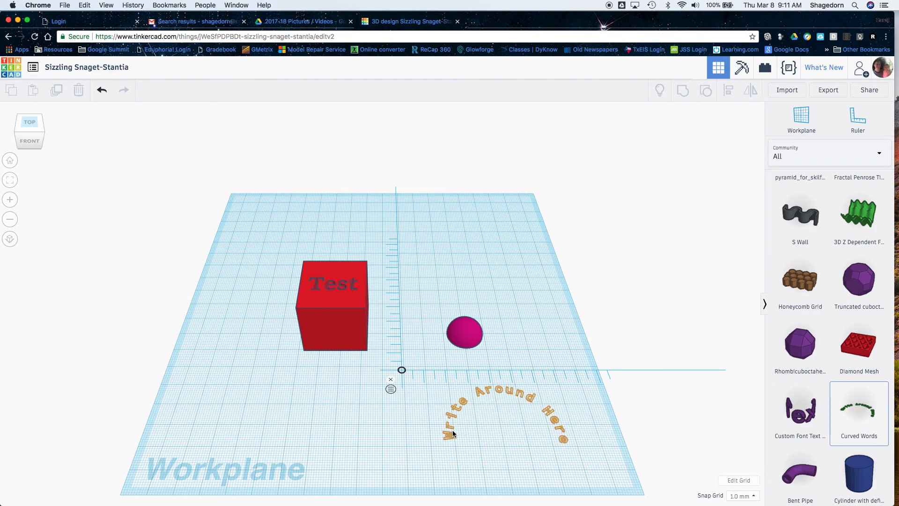
click(452, 429)
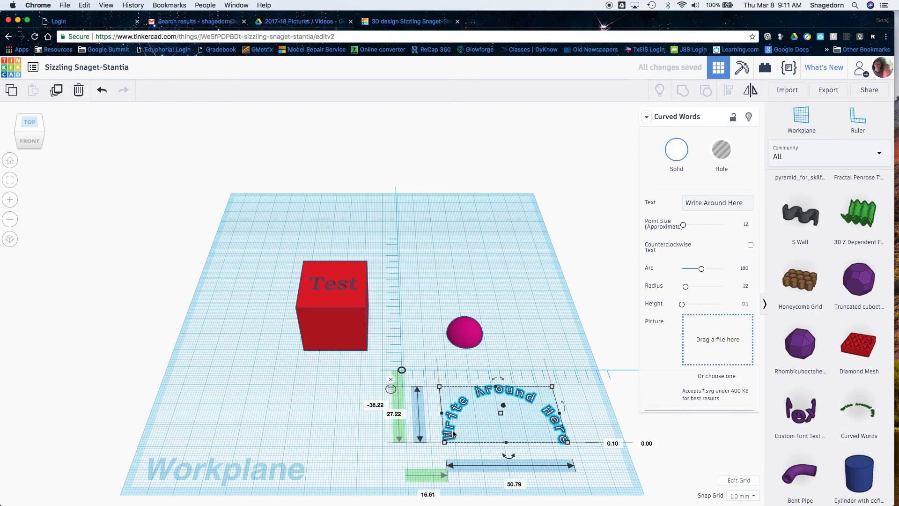
Step: Change the wording of the Curved Words shape to "Sample Text"
click(727, 206)
drag(747, 203, 684, 196)
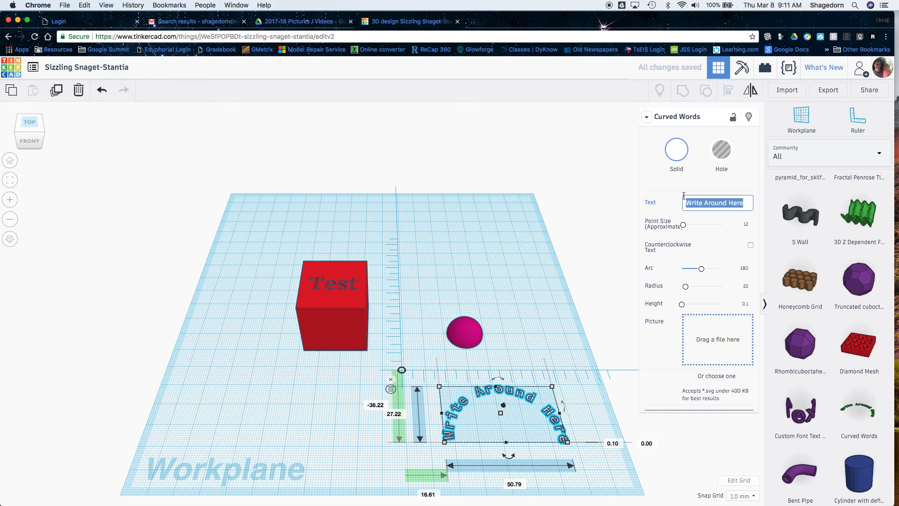
text(Sam)
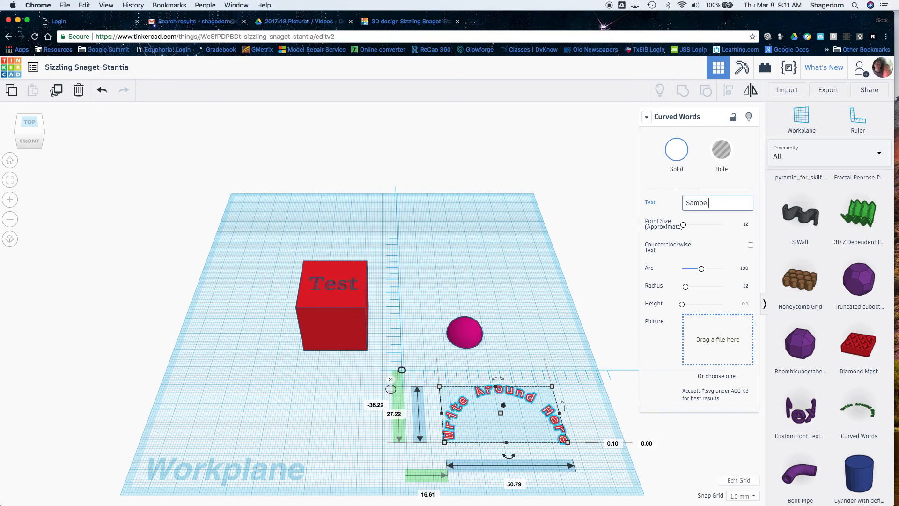
text(ple Te)
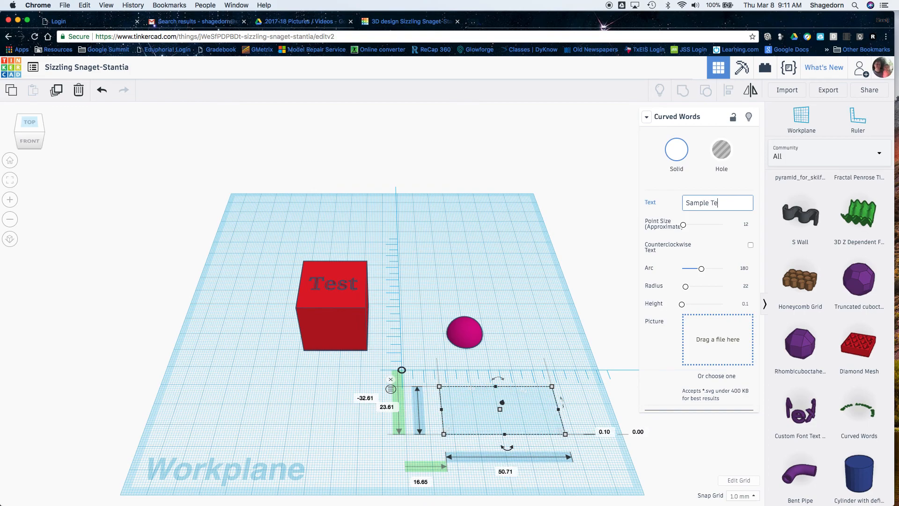
text(xs)
key(BackSpace)
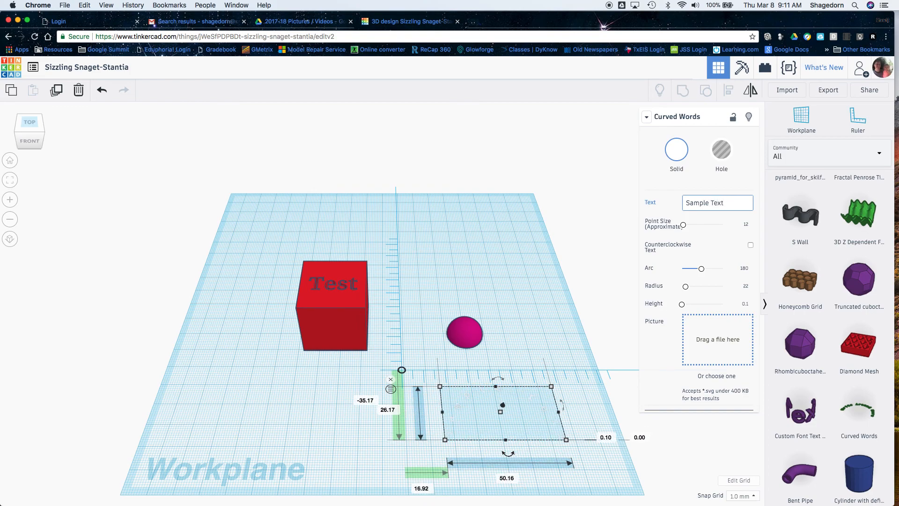
click(658, 343)
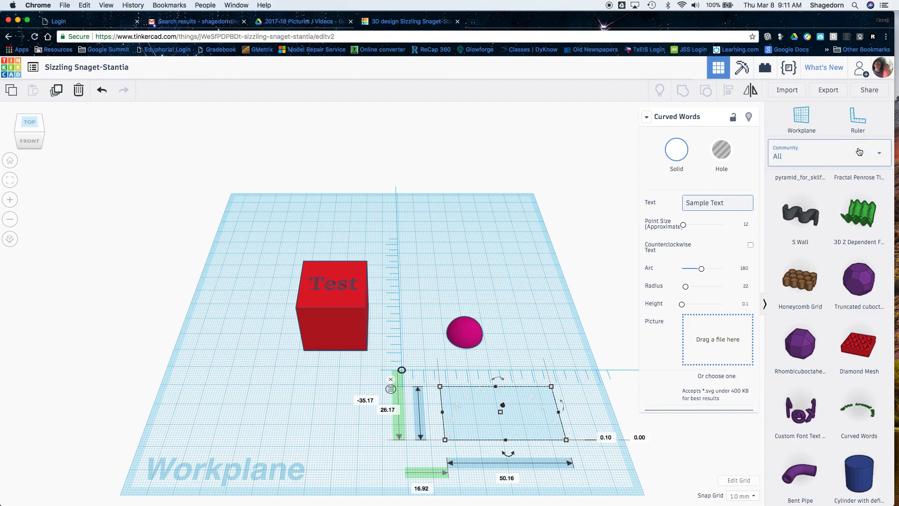
Step: Add a solid box from Basic Shapes, enlarged to 49 mm deep, and position it beside the curved text in front of the cube
click(817, 156)
click(805, 192)
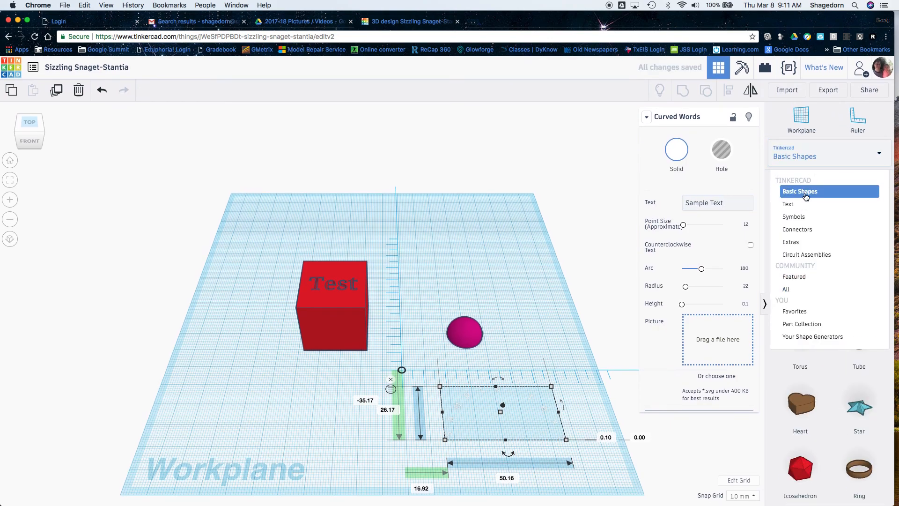
scroll(802, 257, up, 6)
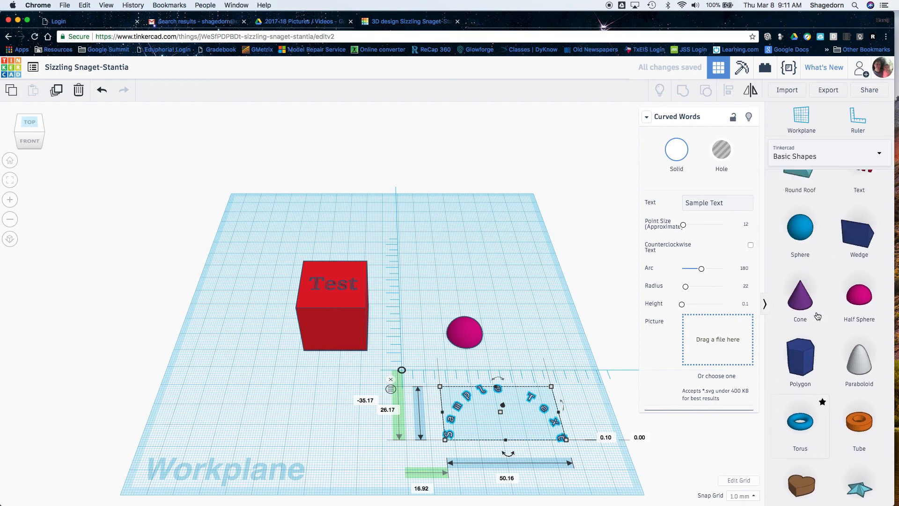
drag(806, 279, 575, 476)
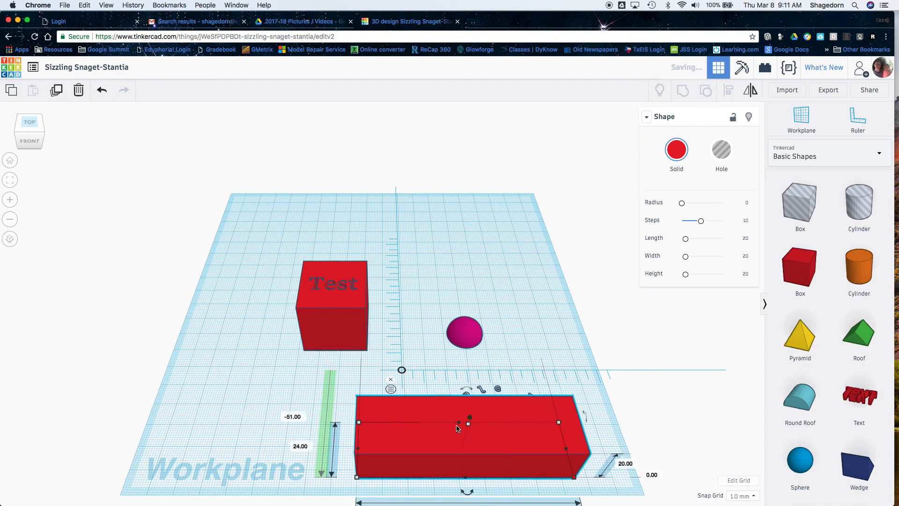
drag(460, 424, 364, 415)
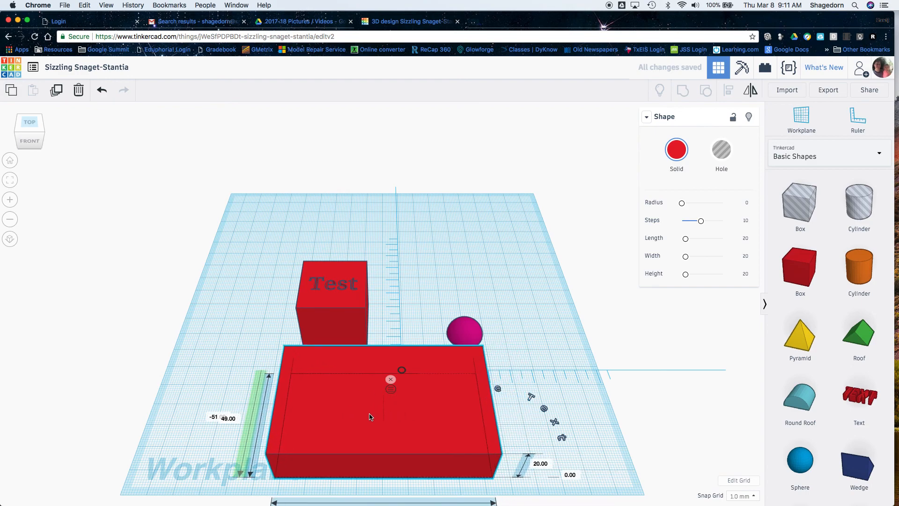
click(541, 397)
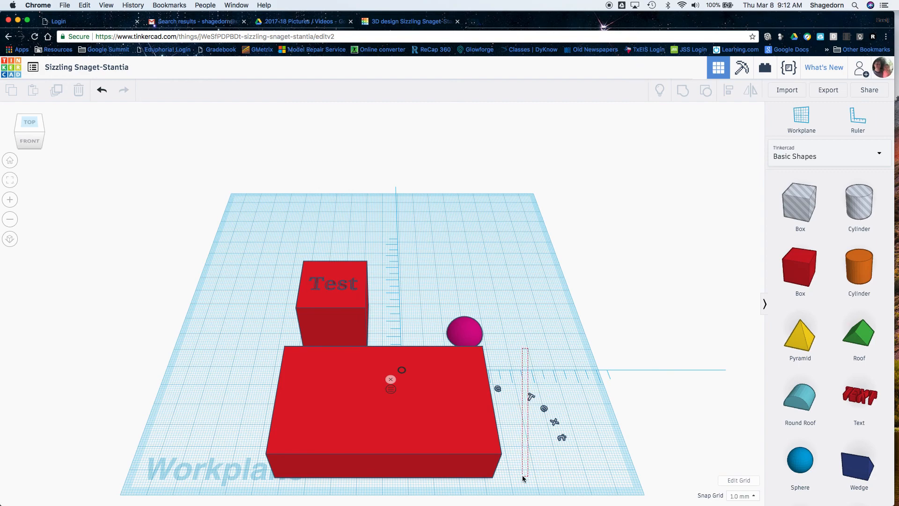
drag(348, 450, 237, 450)
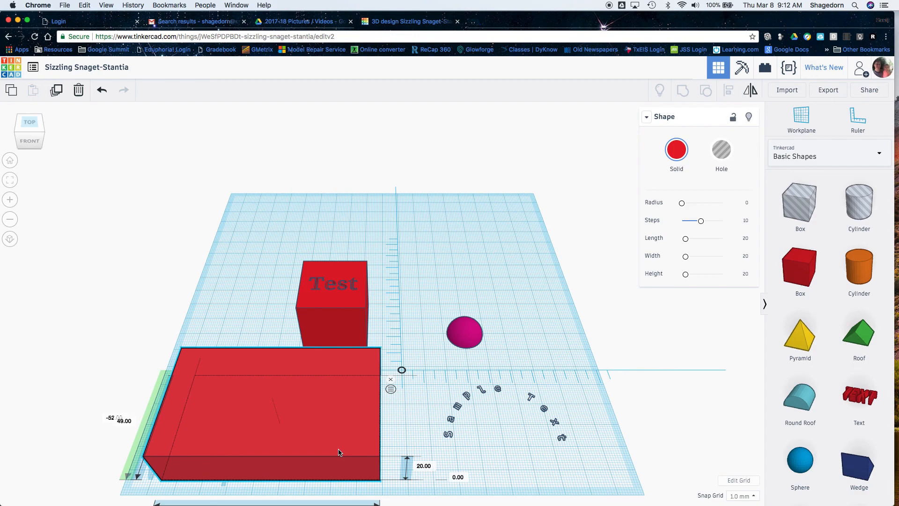
Step: Raise the curved "Sample Text" about 15 mm above the workplane
drag(469, 415, 542, 458)
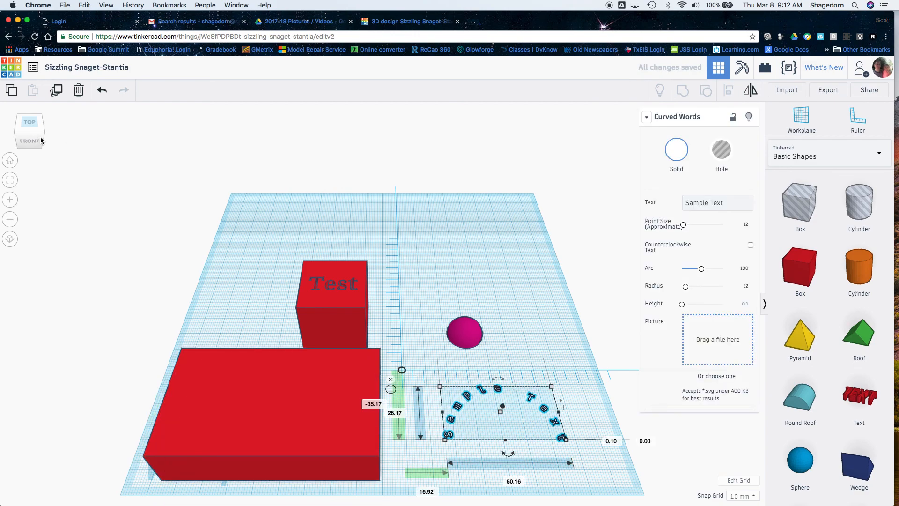
drag(33, 134, 36, 136)
drag(533, 337, 532, 305)
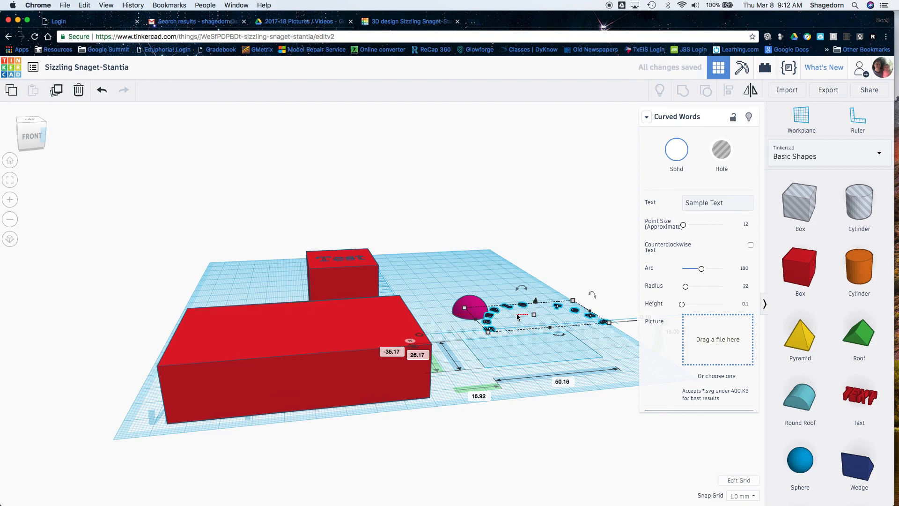
click(533, 318)
click(523, 307)
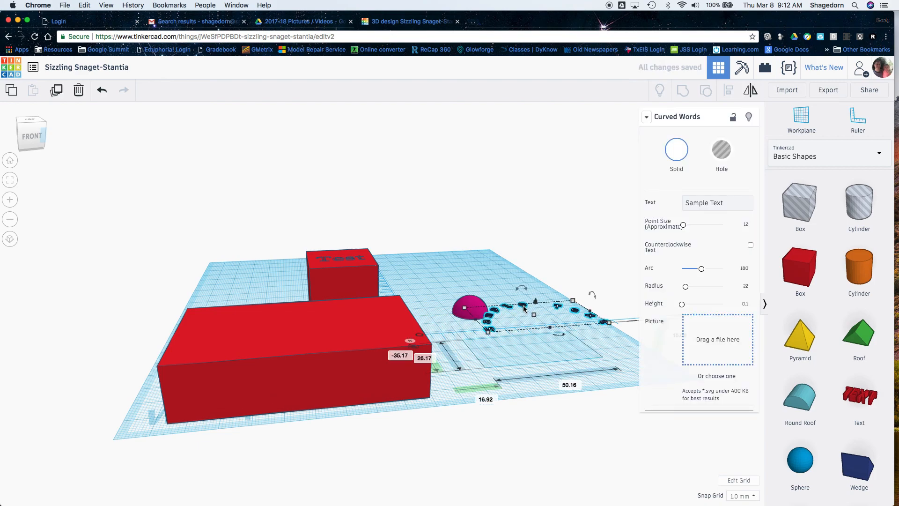
click(522, 317)
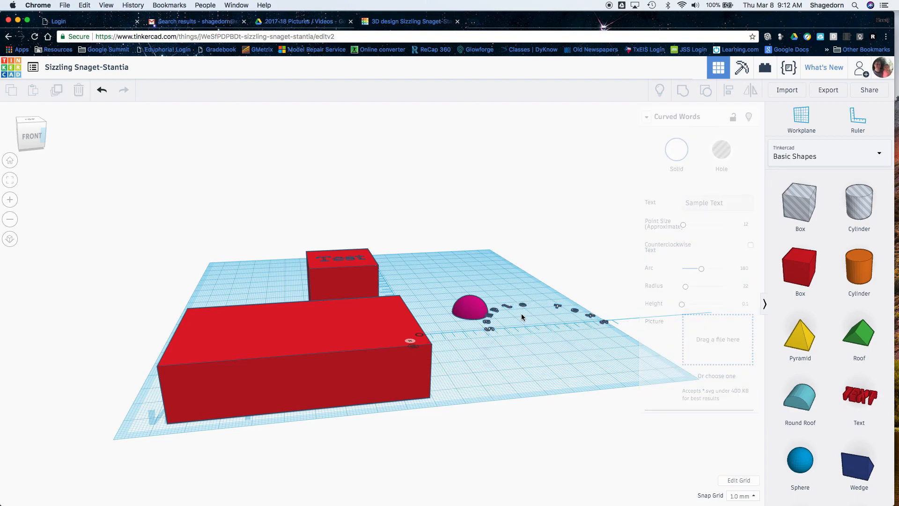
click(522, 306)
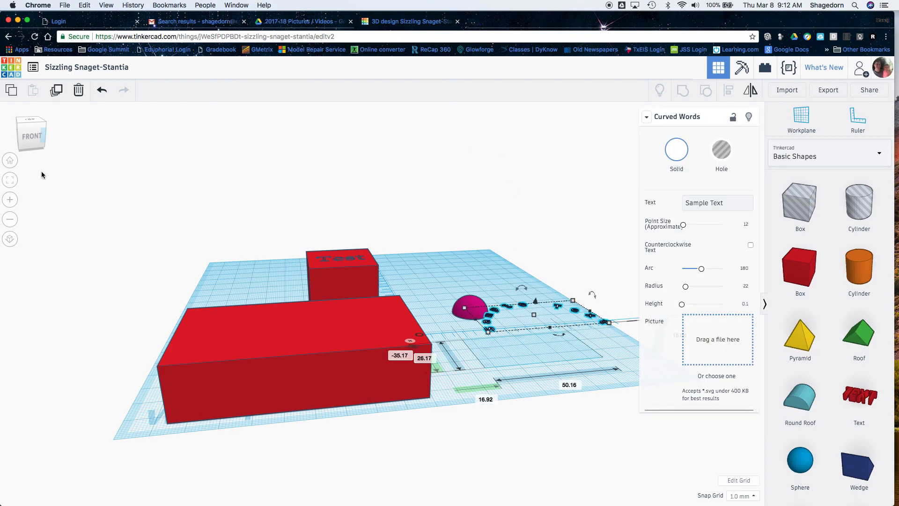
click(37, 138)
click(36, 140)
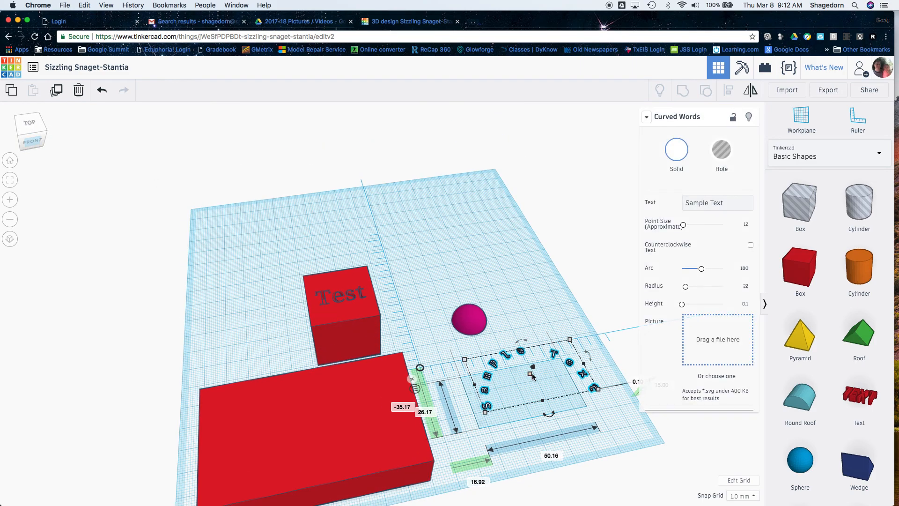
Step: Reduce the curved text's height to 0.01 mm, try enlarging its footprint to about 72 by 31 mm, and undo the enlargement
drag(530, 374, 453, 373)
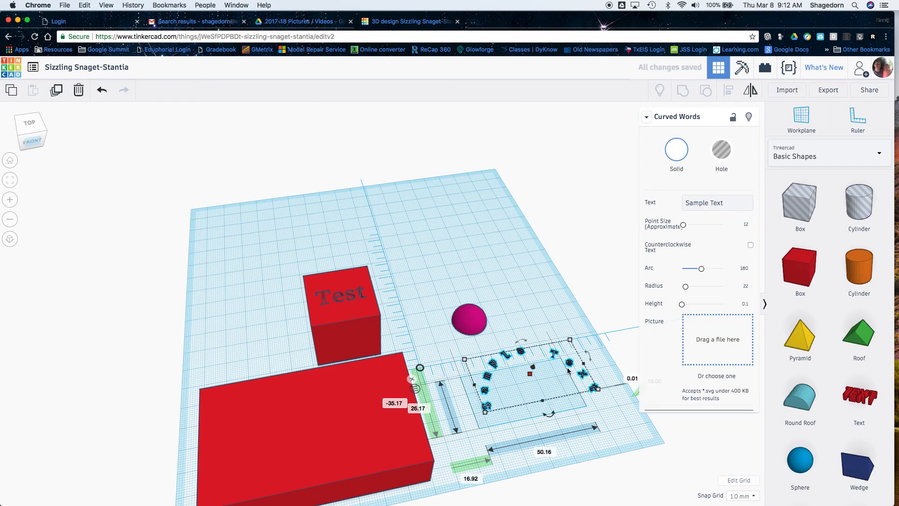
drag(485, 412, 261, 465)
drag(352, 463, 437, 435)
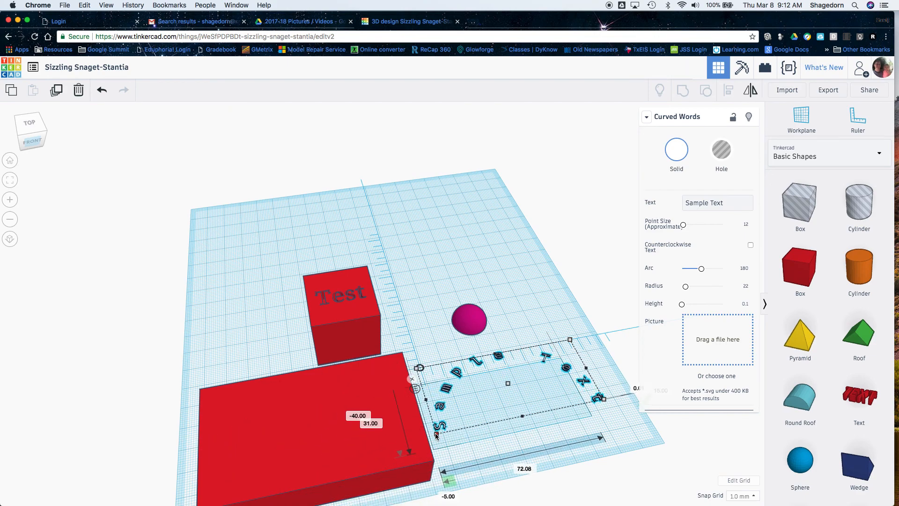
key(ctrl+z)
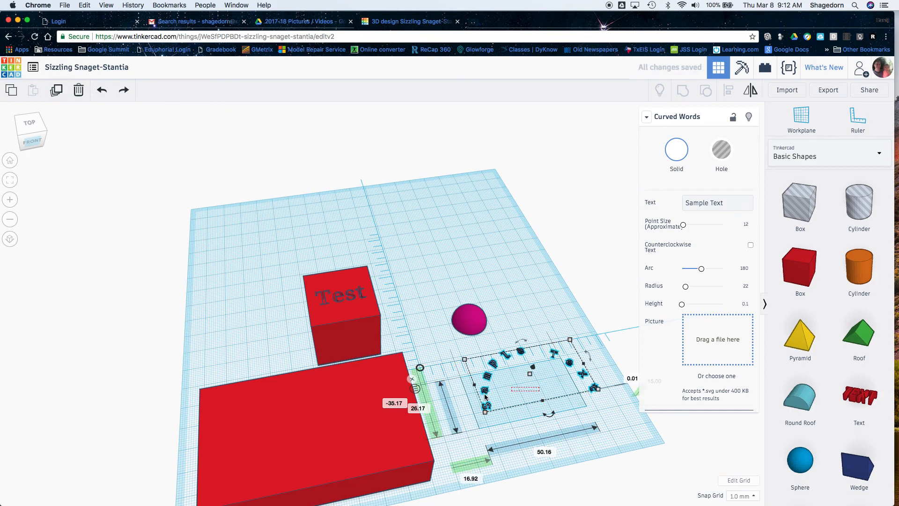
Step: Delete the curved "Sample Text" shape from the workplane
click(522, 398)
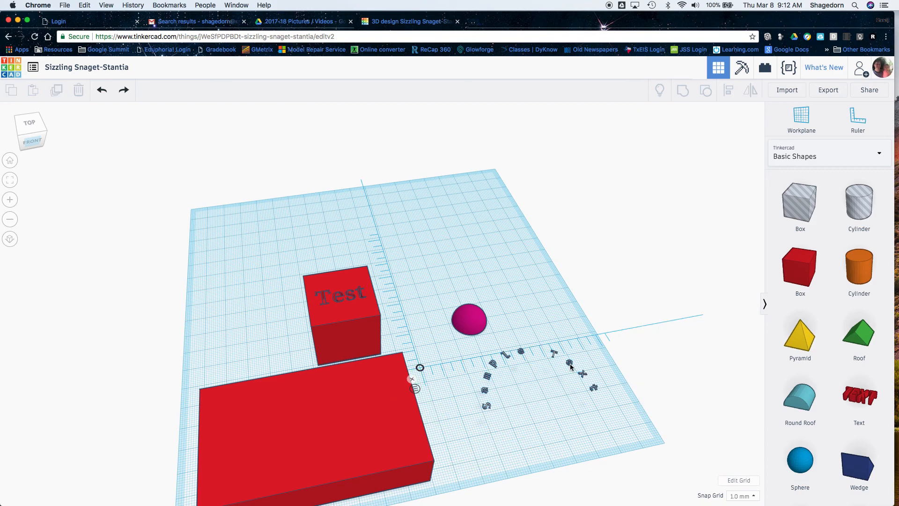
drag(532, 339, 512, 430)
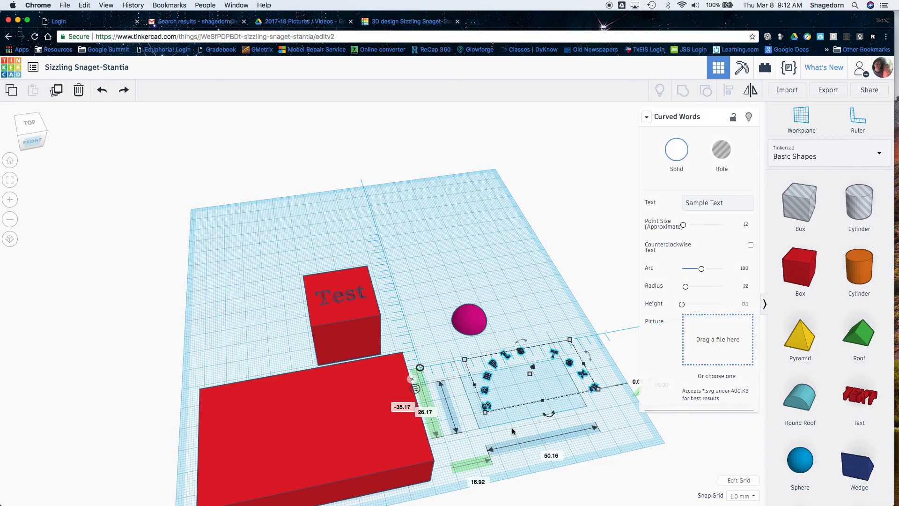
key(Delete)
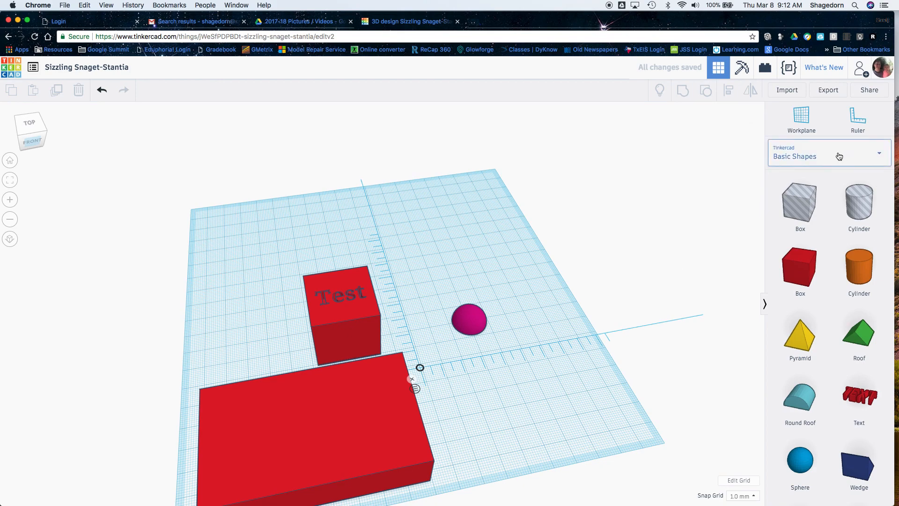
Step: Move the large box toward the middle of the workplane's front and place a new Curved Words shape from Community All within it
click(841, 156)
click(806, 290)
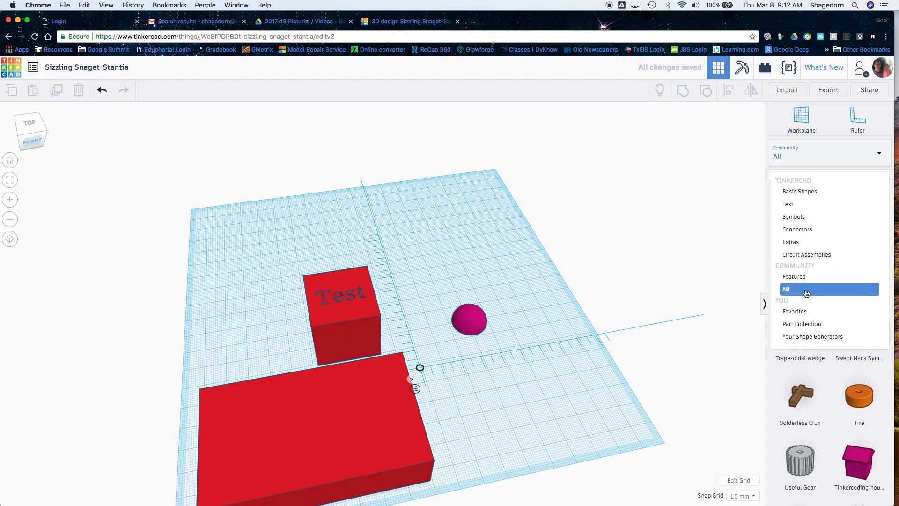
drag(356, 438, 469, 422)
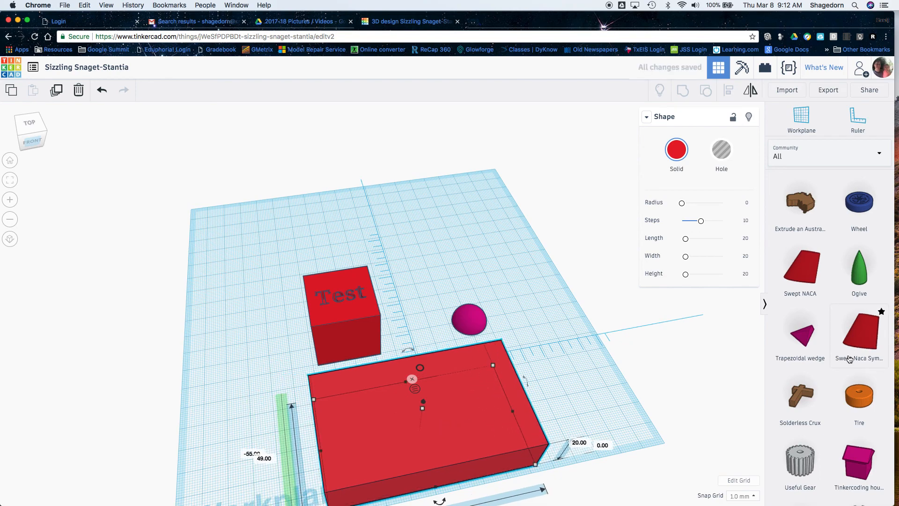
scroll(854, 356, down, 5)
scroll(850, 359, down, 15)
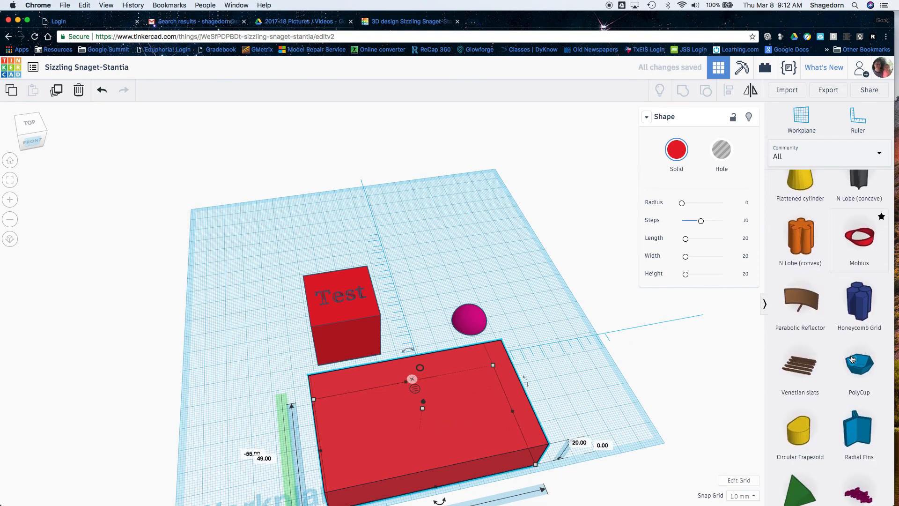
scroll(852, 359, down, 9)
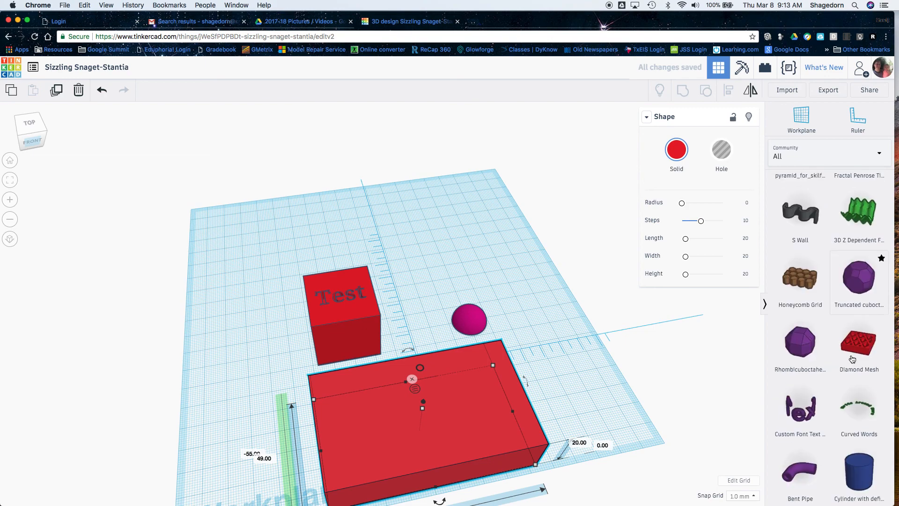
drag(657, 363, 400, 447)
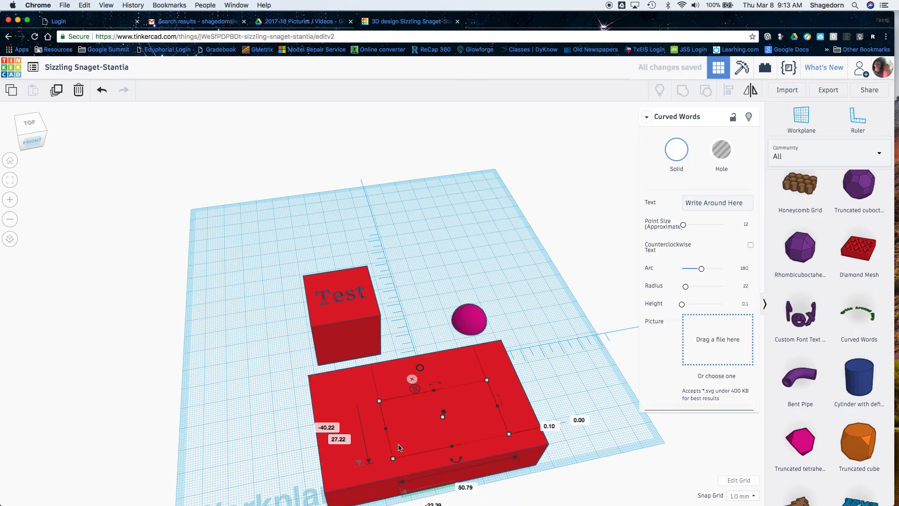
Step: Raise the Curved Words shape to 20 mm, onto the large box's top, and change its text to "Sample Text"
mouse_move(37, 142)
mouse_down()
mouse_move(36, 132)
mouse_move(37, 139)
mouse_up()
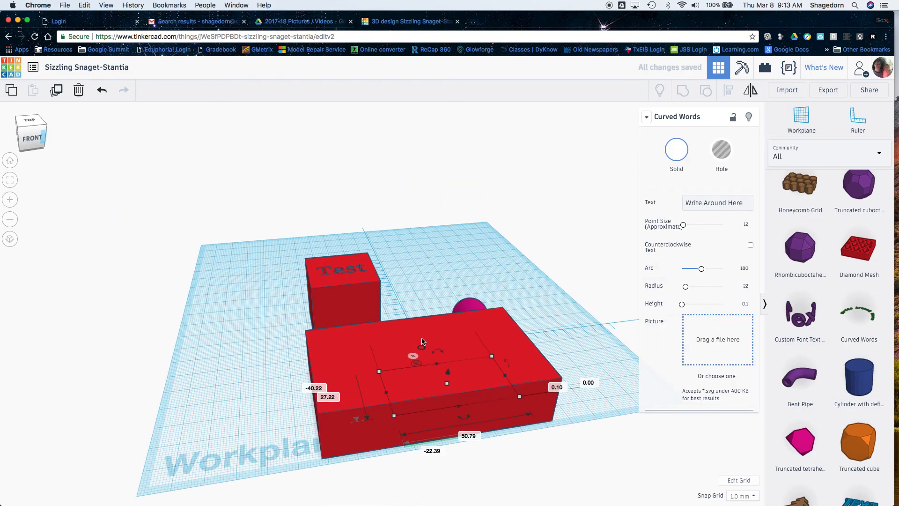
drag(448, 375, 453, 333)
click(742, 202)
drag(750, 203, 664, 207)
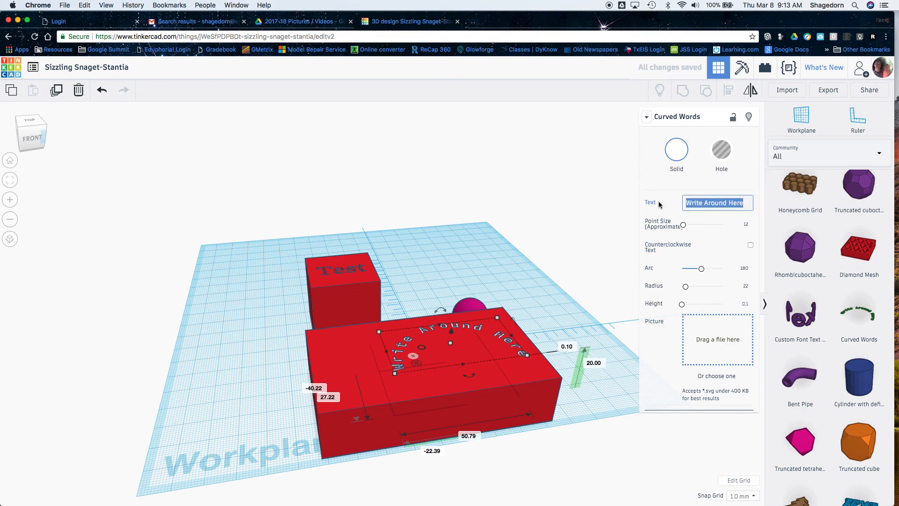
text(Sample )
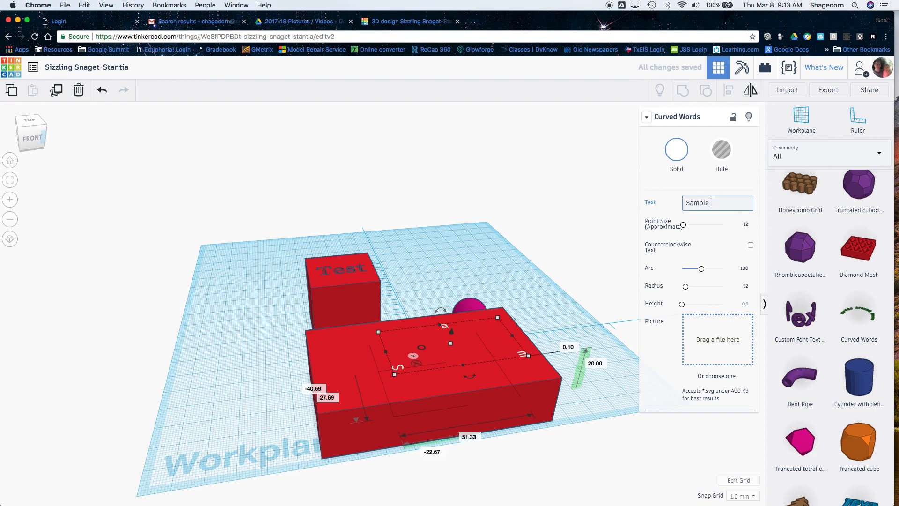
text(Text)
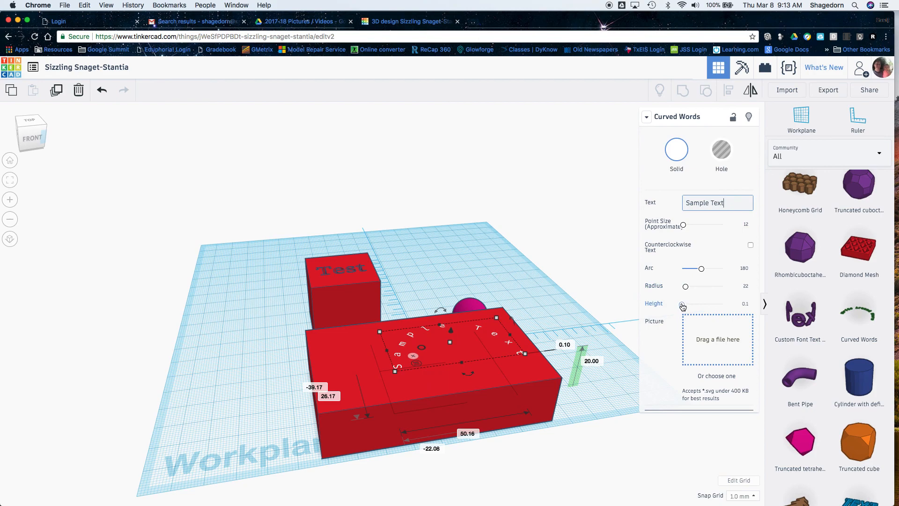
Step: Set the curved text's height to 3, radius to 21.34, arc to 174 and point size to 45
drag(683, 305, 694, 307)
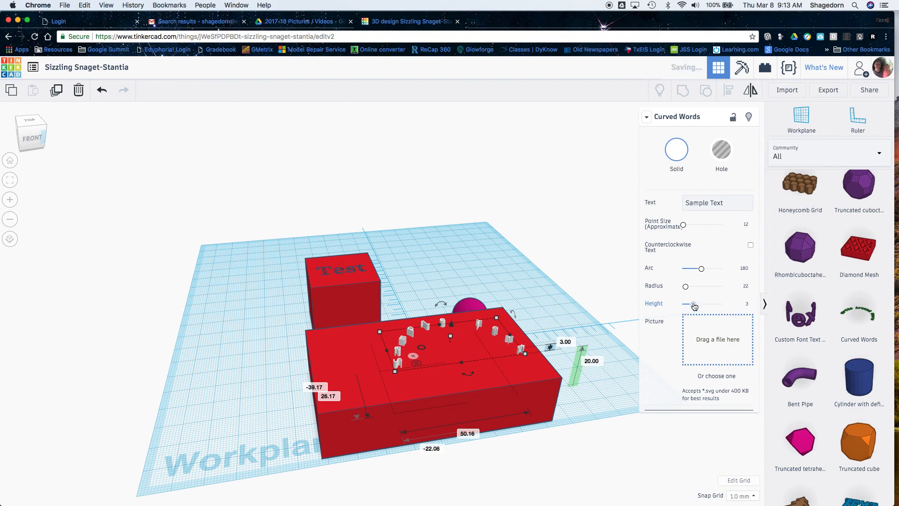
mouse_move(687, 288)
mouse_down()
mouse_move(705, 291)
mouse_move(687, 290)
mouse_up()
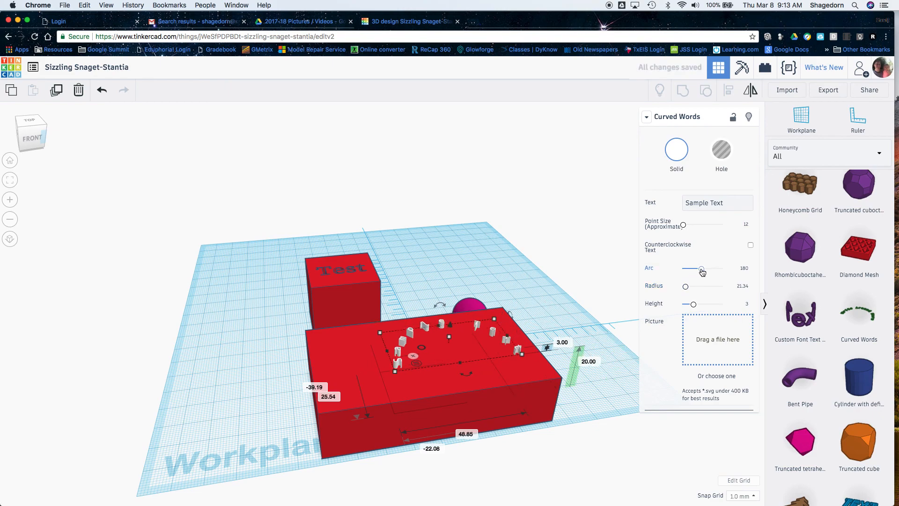
drag(702, 271, 711, 274)
drag(708, 272, 701, 269)
drag(684, 225, 692, 229)
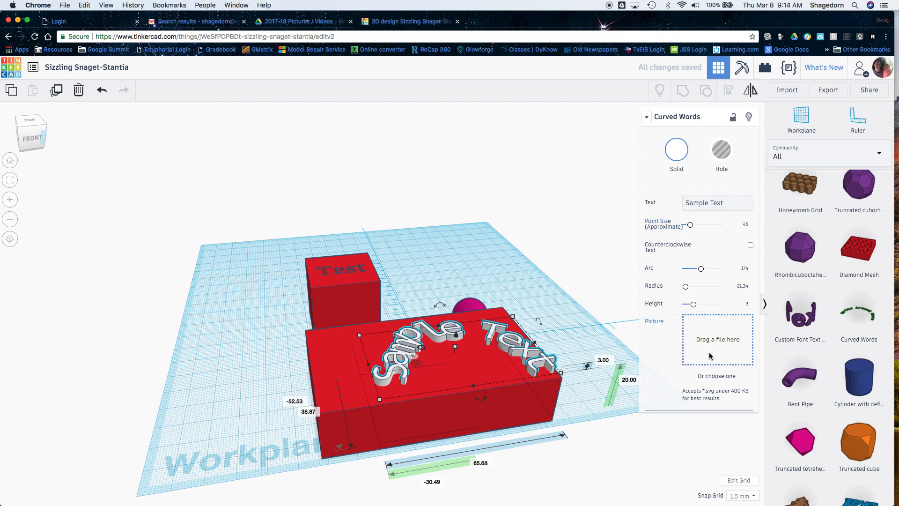
click(588, 273)
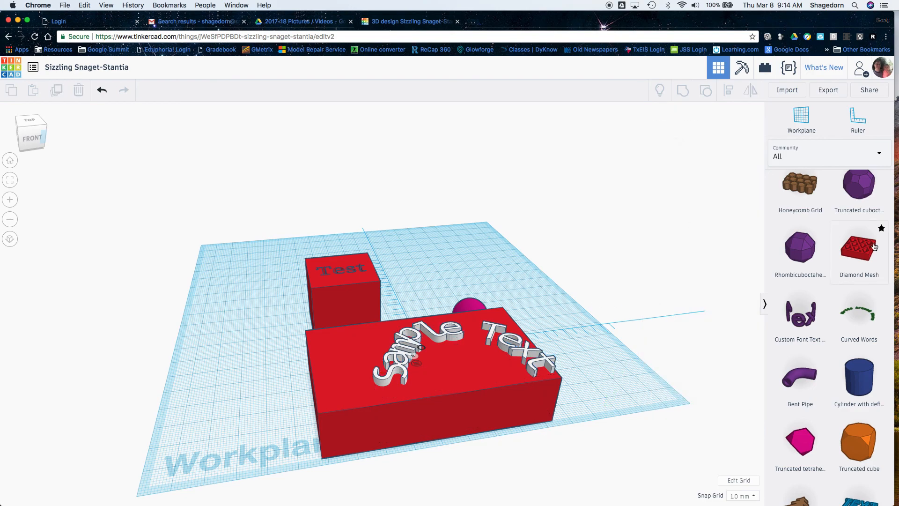
Step: Browse the Basic Shapes and Community All shape collections, and return to Basic Shapes
scroll(875, 246, down, 10)
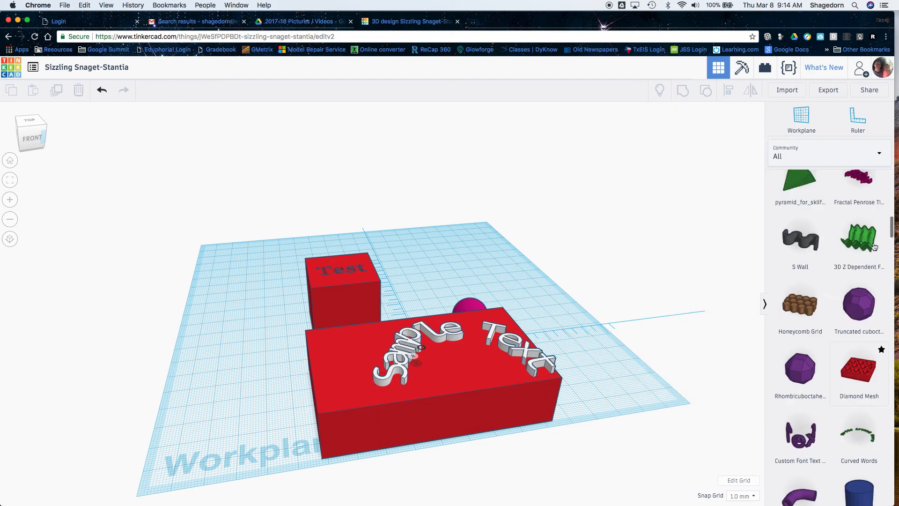
click(867, 161)
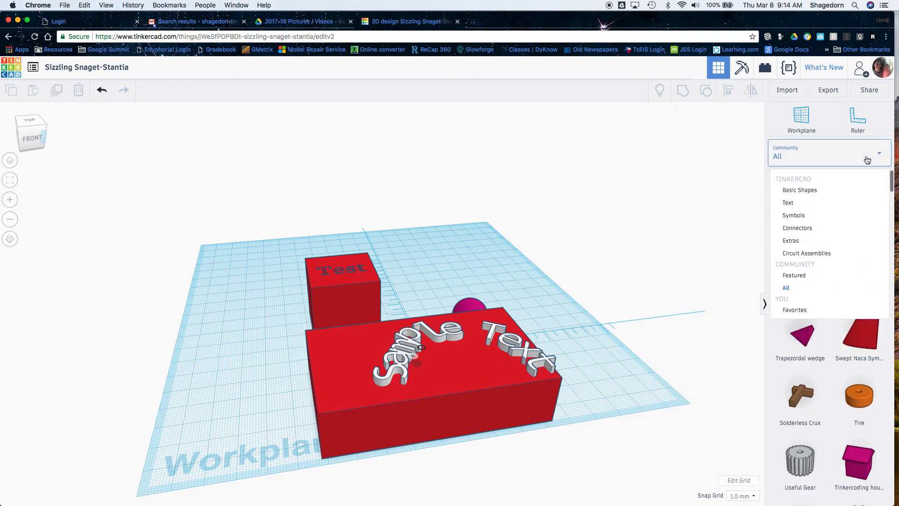
click(828, 195)
scroll(828, 352, down, 7)
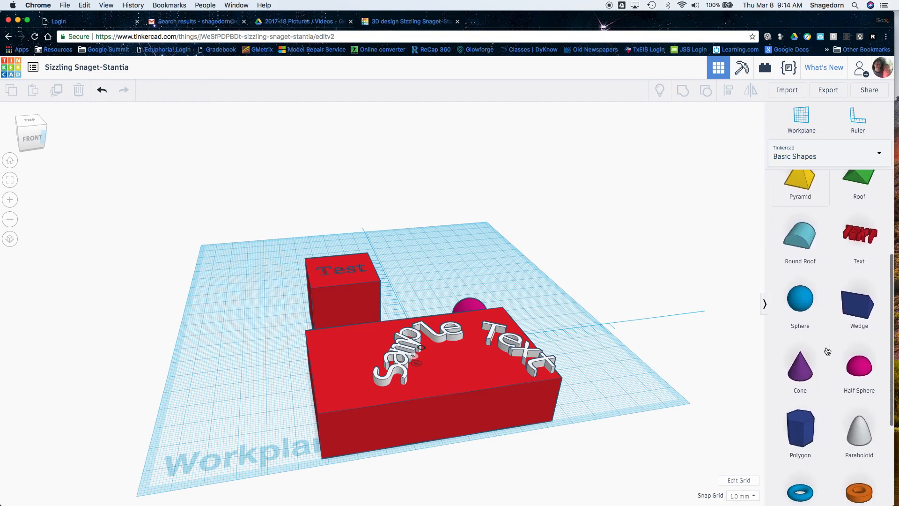
scroll(826, 351, up, 7)
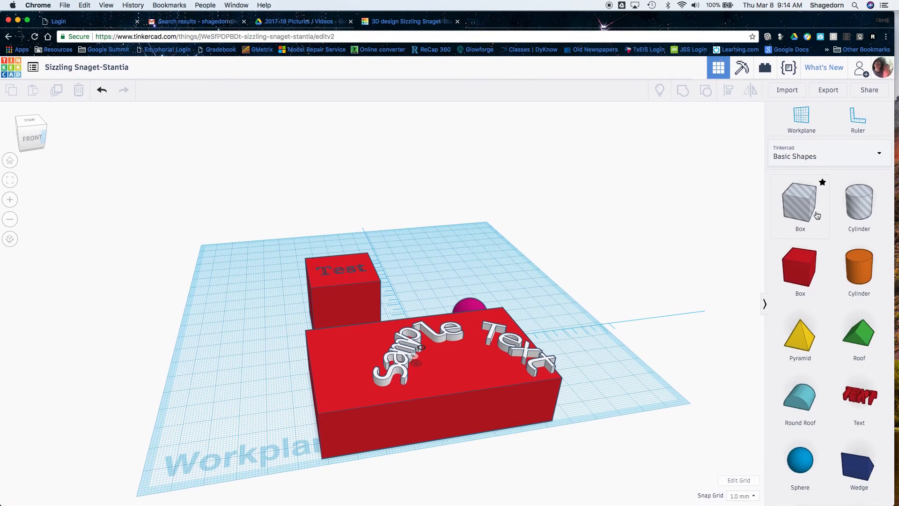
click(810, 163)
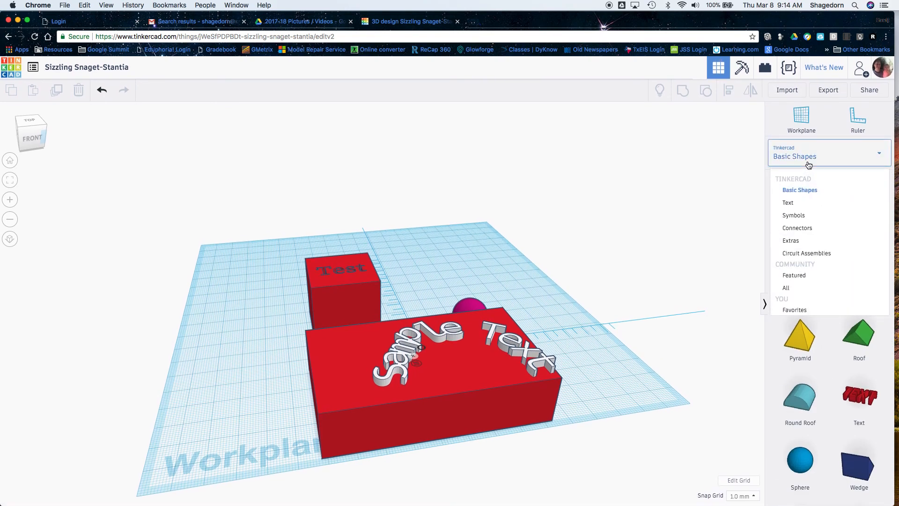
click(807, 289)
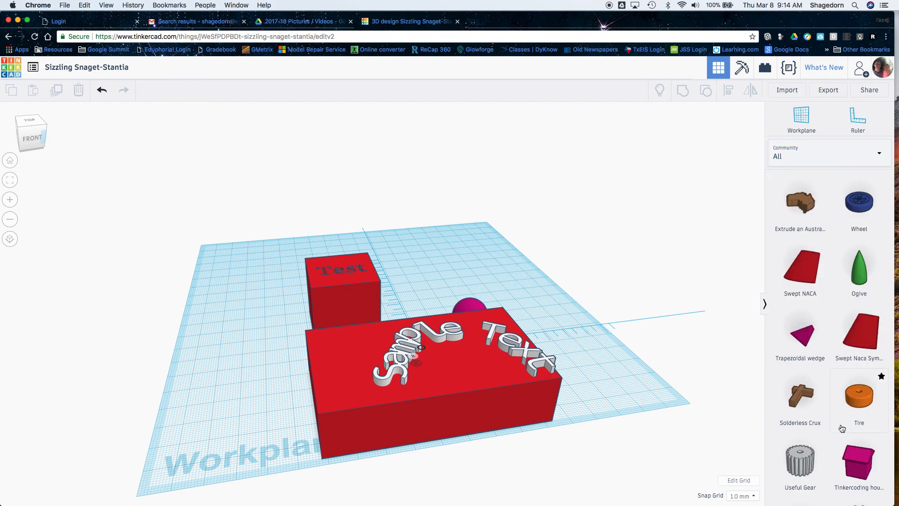
scroll(841, 428, down, 15)
scroll(841, 428, down, 15)
scroll(842, 428, down, 15)
scroll(841, 428, down, 5)
scroll(842, 428, down, 3)
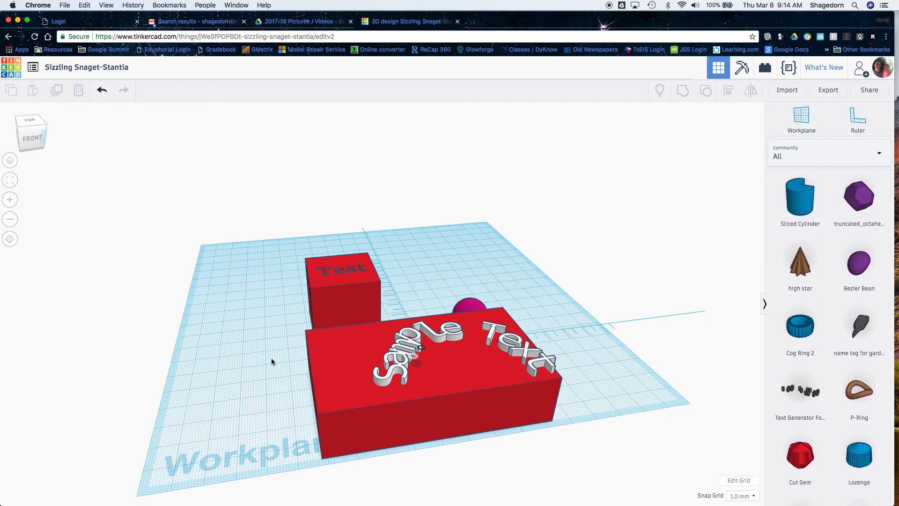
click(808, 154)
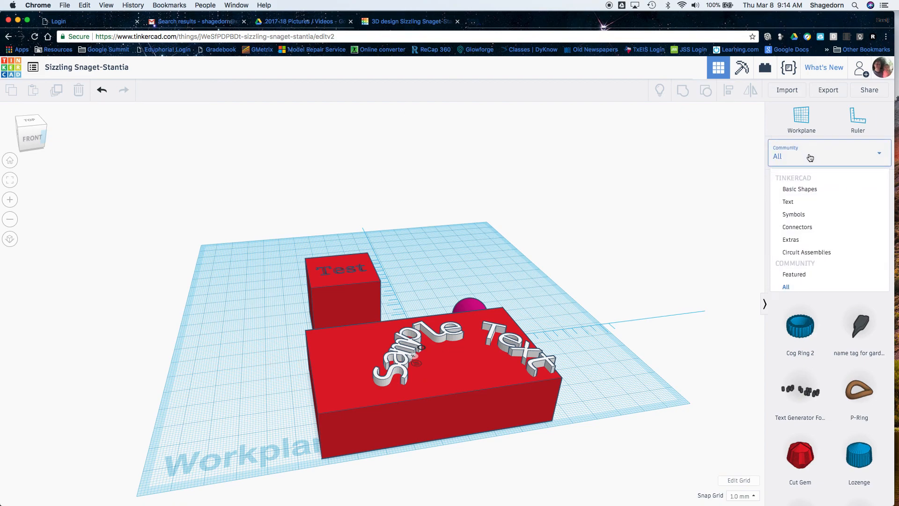
click(801, 192)
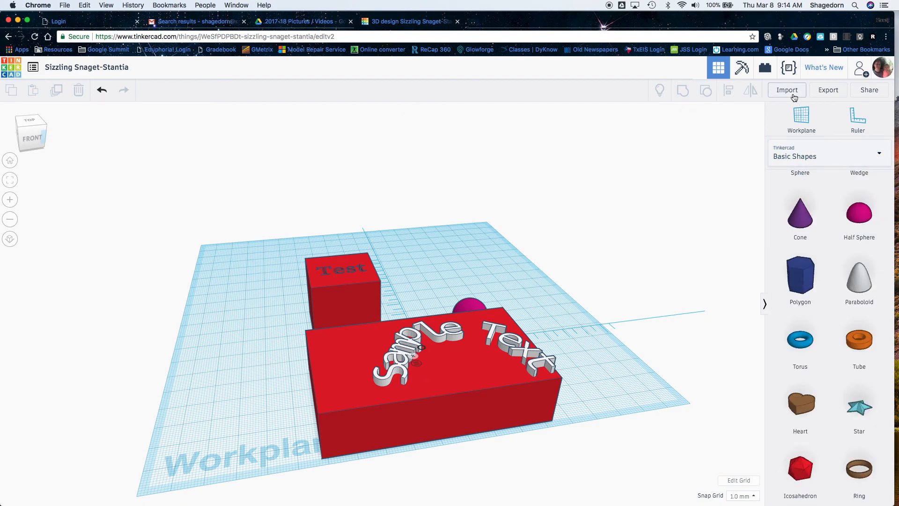
Step: Open google.com in a new browser tab and search for images of "Shark"
click(472, 25)
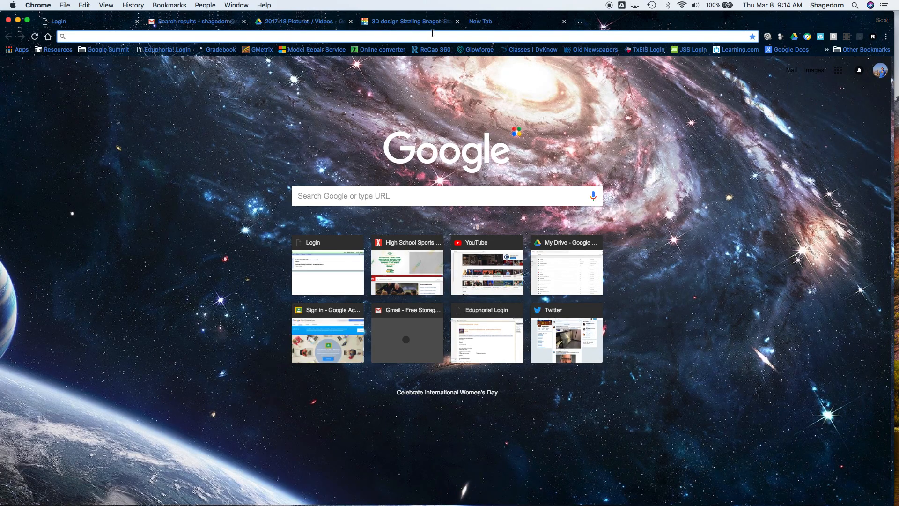
text(google.com)
key(Return)
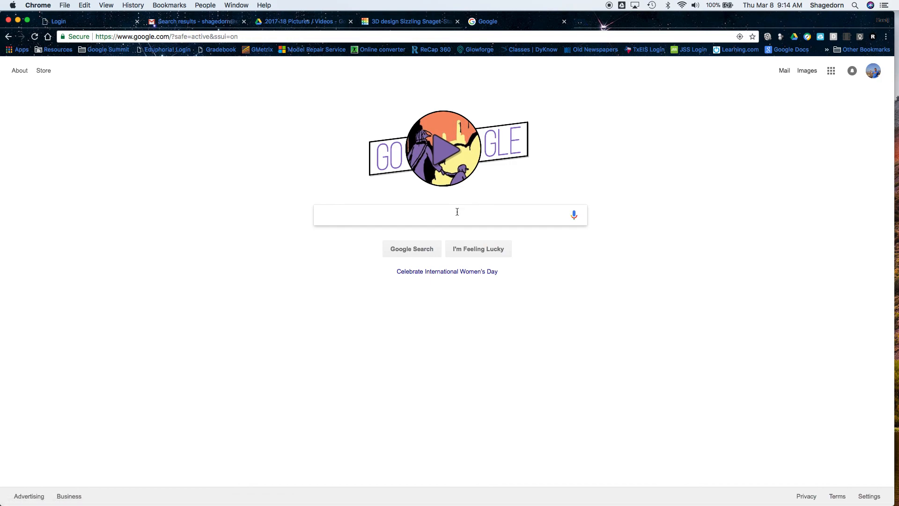
text(Shark)
key(Return)
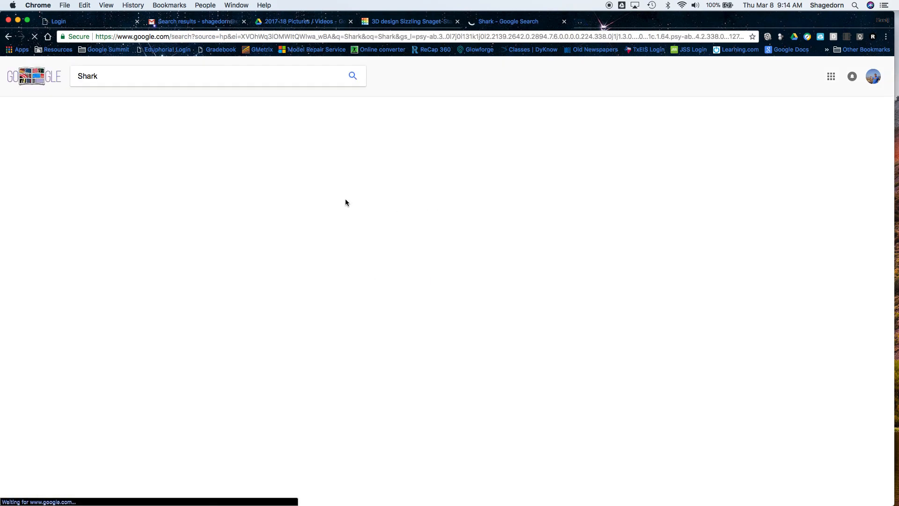
click(111, 103)
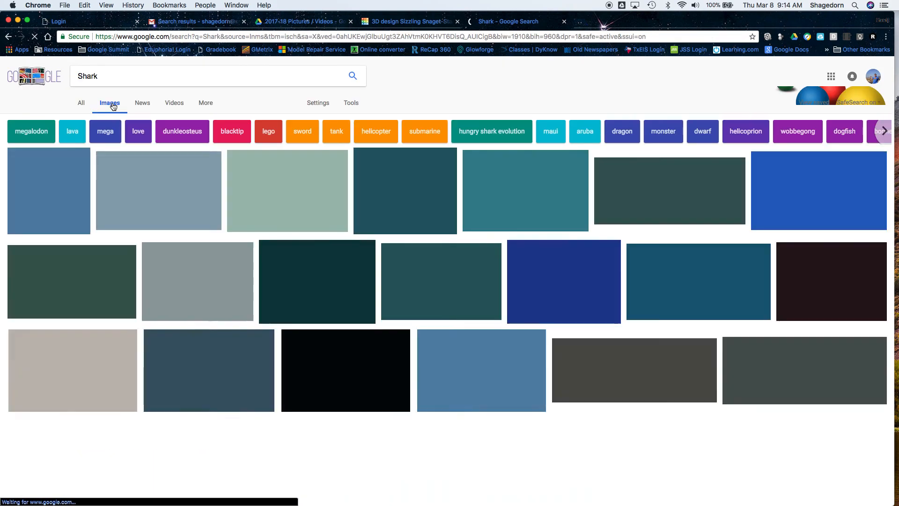
Step: Filter the shark images to clip art and open the black-and-white outline of a great white shark
click(351, 104)
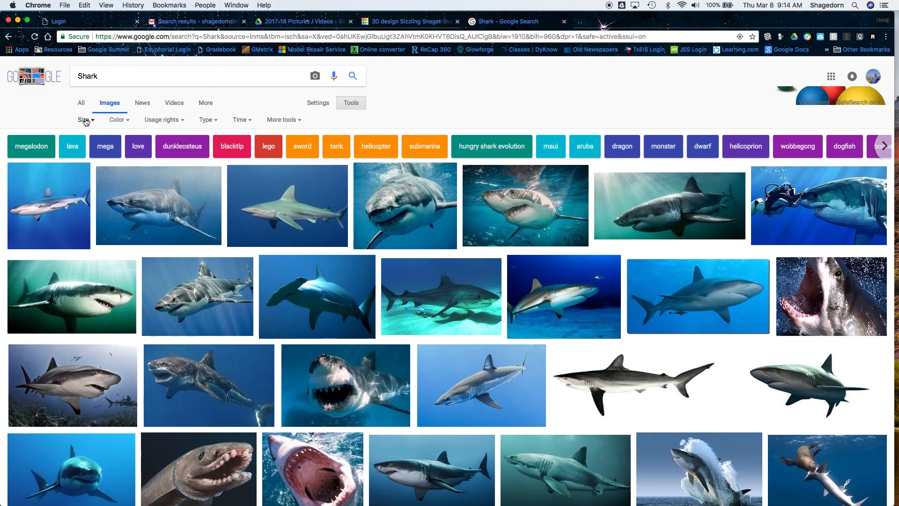
click(207, 121)
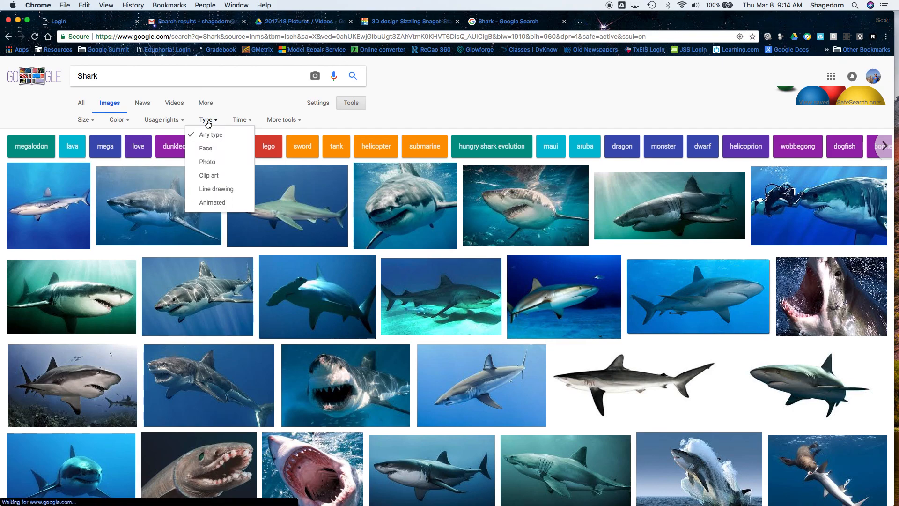
click(209, 175)
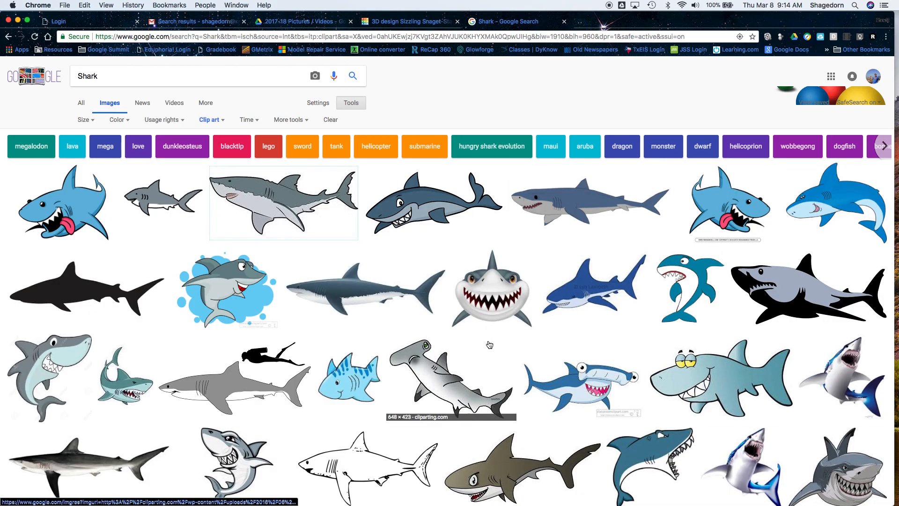
scroll(489, 344, down, 5)
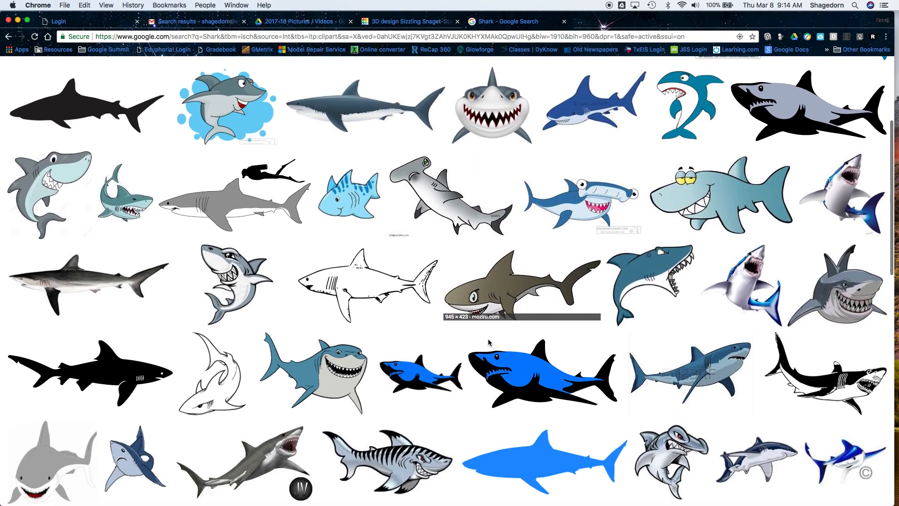
click(365, 288)
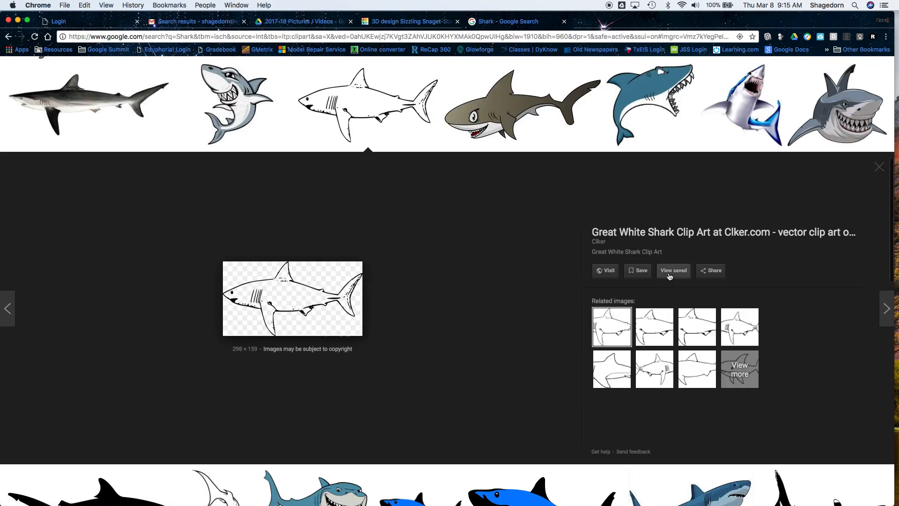
Step: Save the great white shark outline to the Downloads folder as the PNG image great-white-shark-md.png
right_click(324, 298)
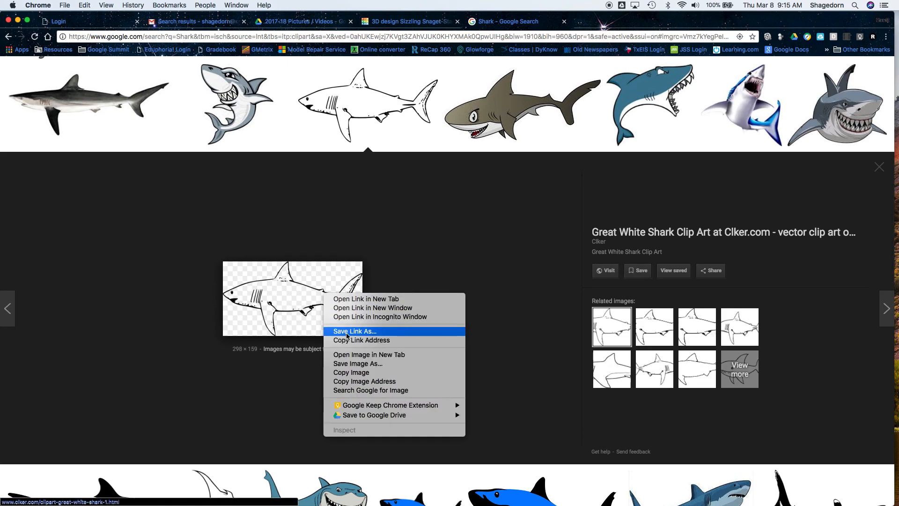
click(354, 363)
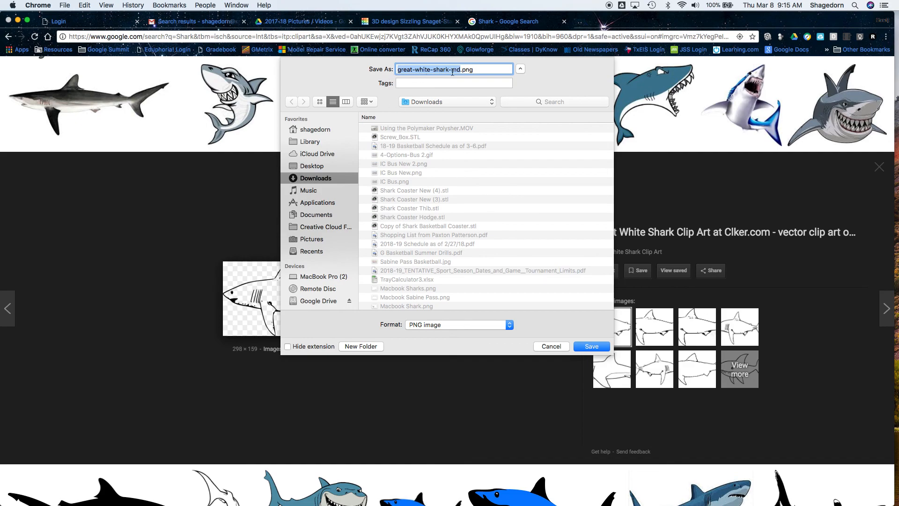
click(520, 70)
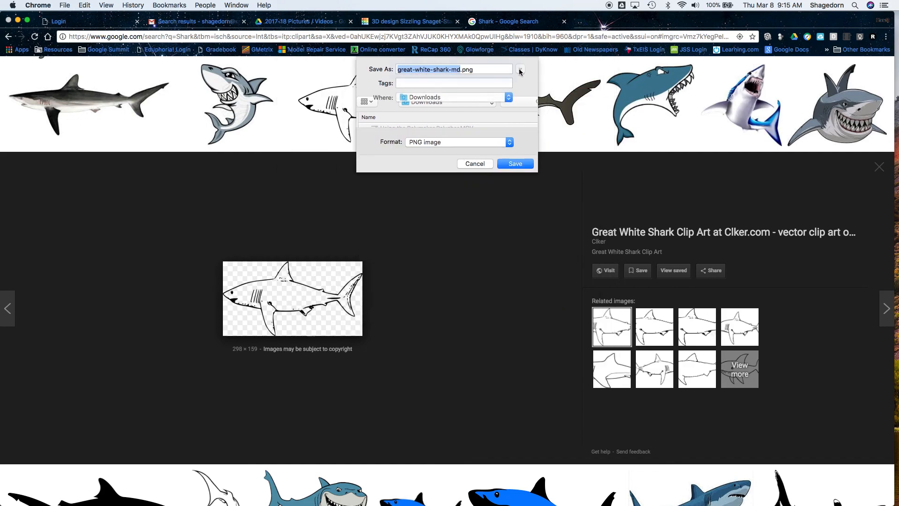
click(521, 70)
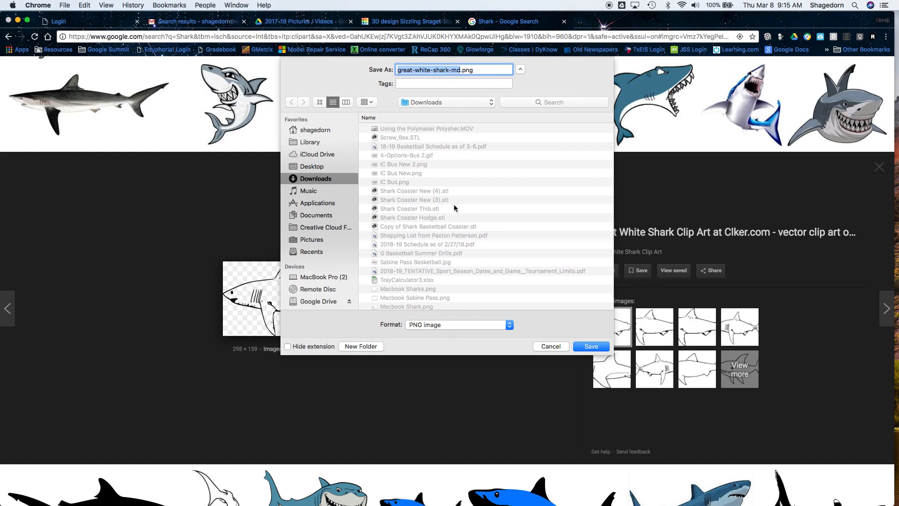
click(449, 101)
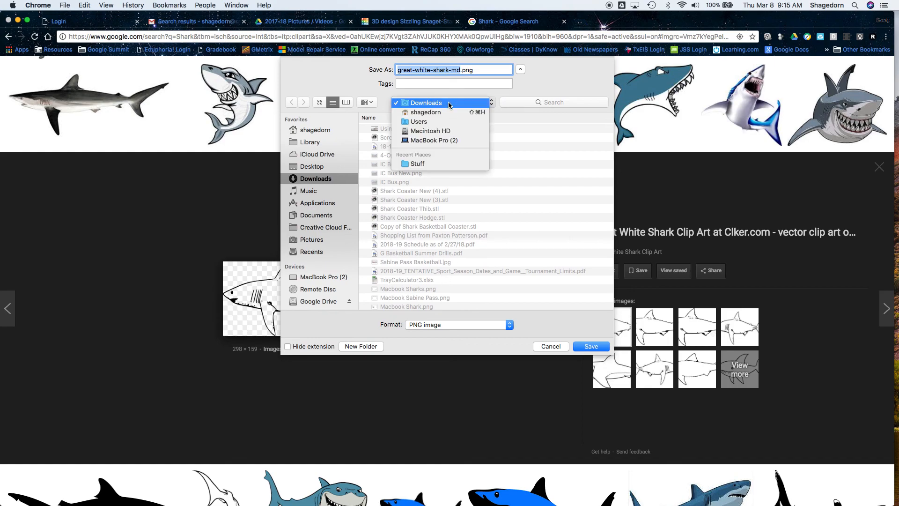
click(447, 101)
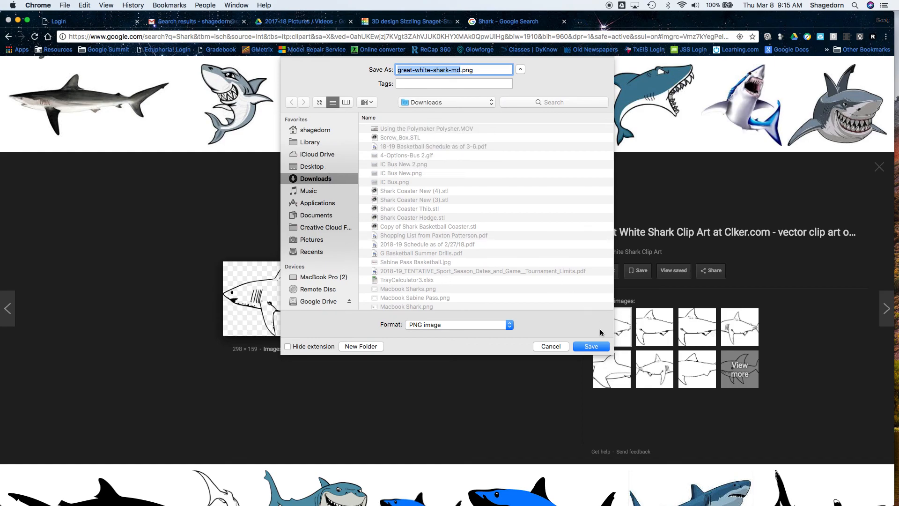
click(600, 348)
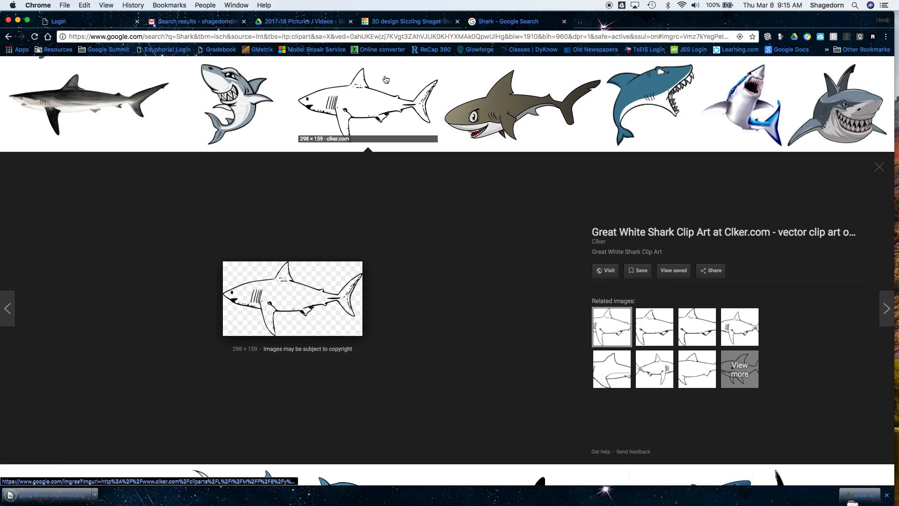
Step: Open the Online converter bookmark and choose SVG as the image converter's target format
click(369, 50)
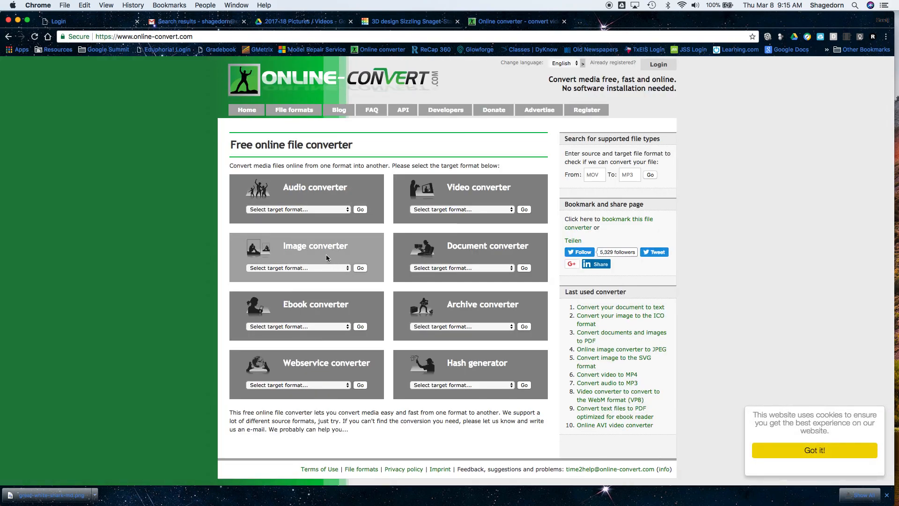
click(346, 268)
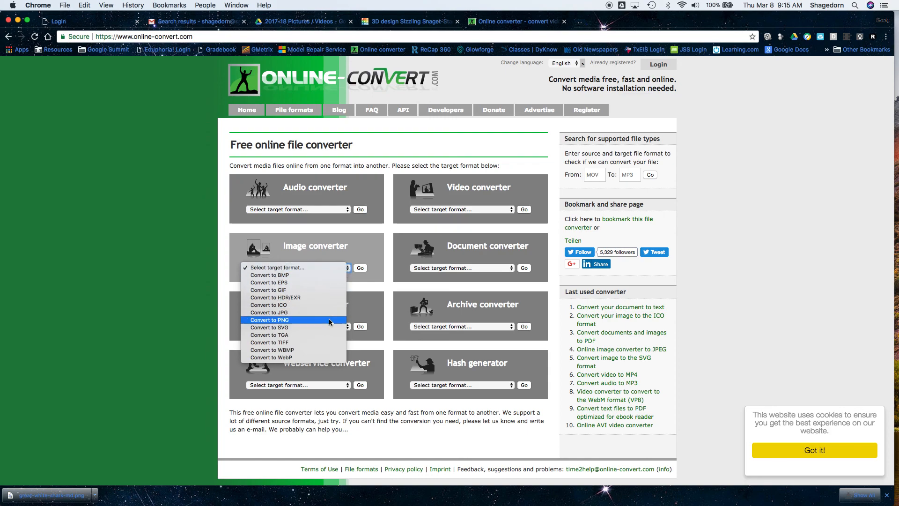
click(287, 327)
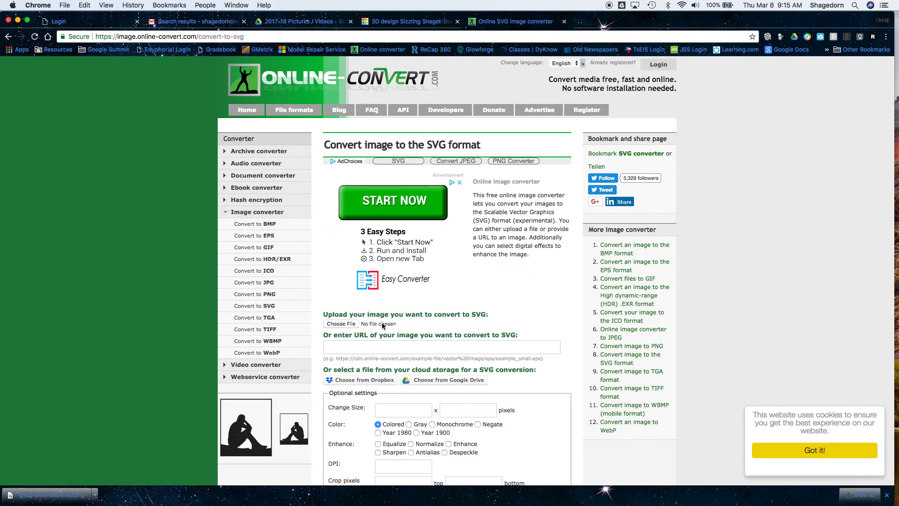
Step: Upload great-white-shark-md.png from Downloads and convert it to SVG with the default optional settings
click(347, 324)
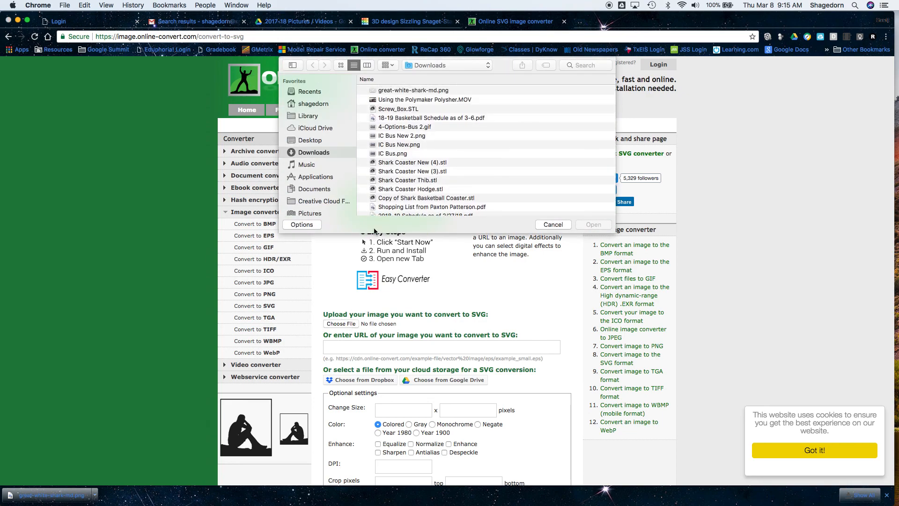
click(418, 91)
click(603, 225)
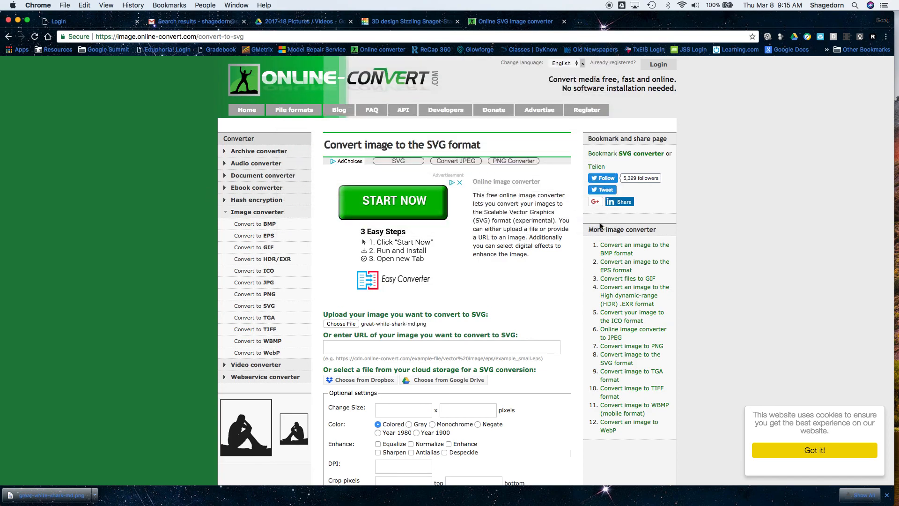
scroll(460, 378, down, 5)
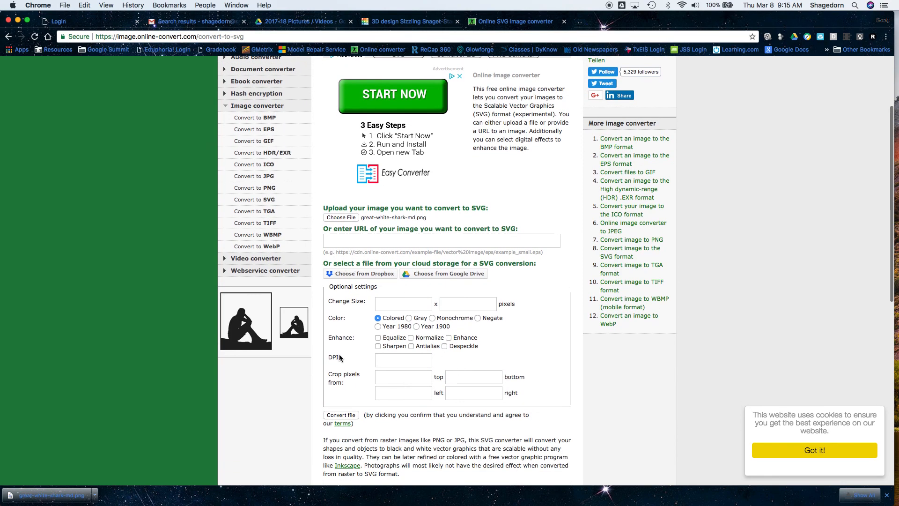
scroll(325, 424, down, 3)
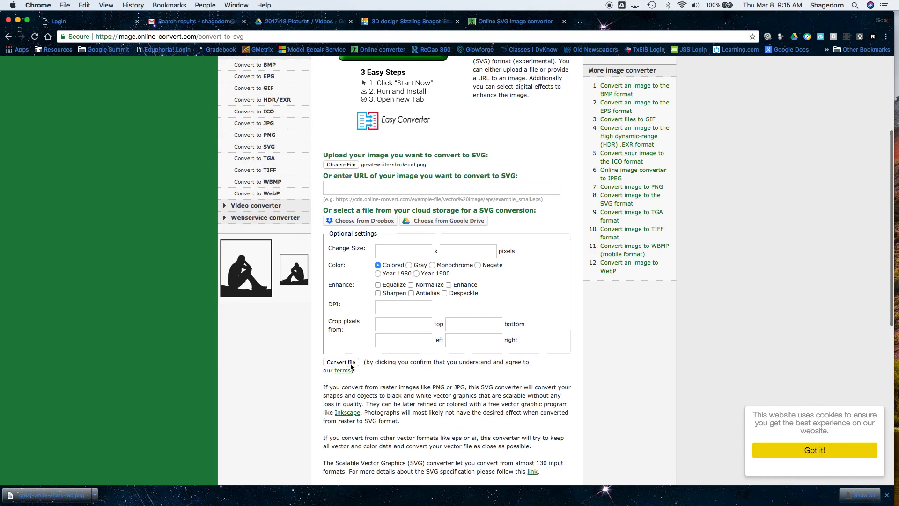
click(349, 363)
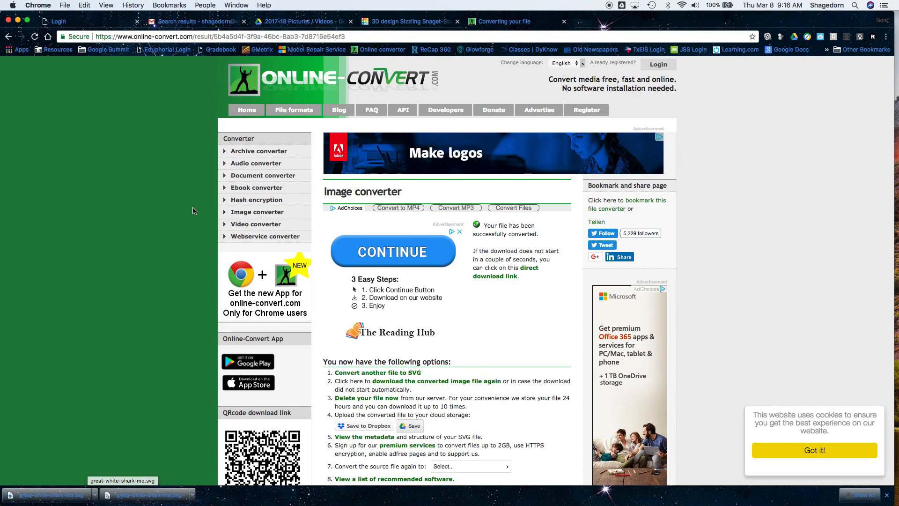
Step: Switch to the Tinkercad design and import great-white-shark-md.svg from Downloads, centred on the artboard, at a scale of 10
click(396, 23)
click(787, 92)
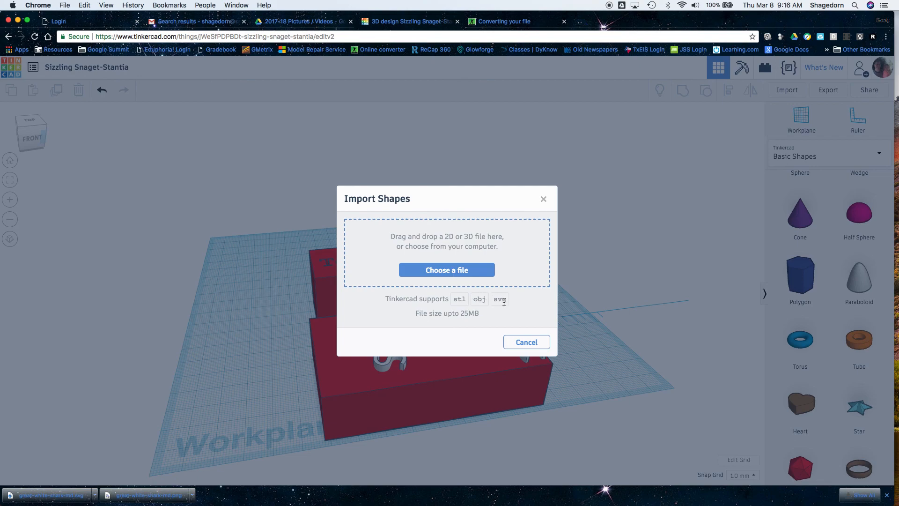
click(466, 275)
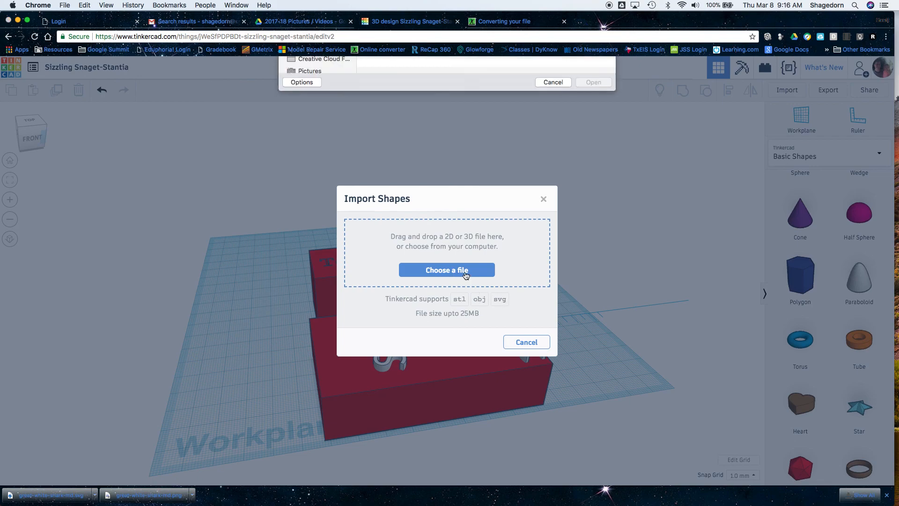
click(418, 91)
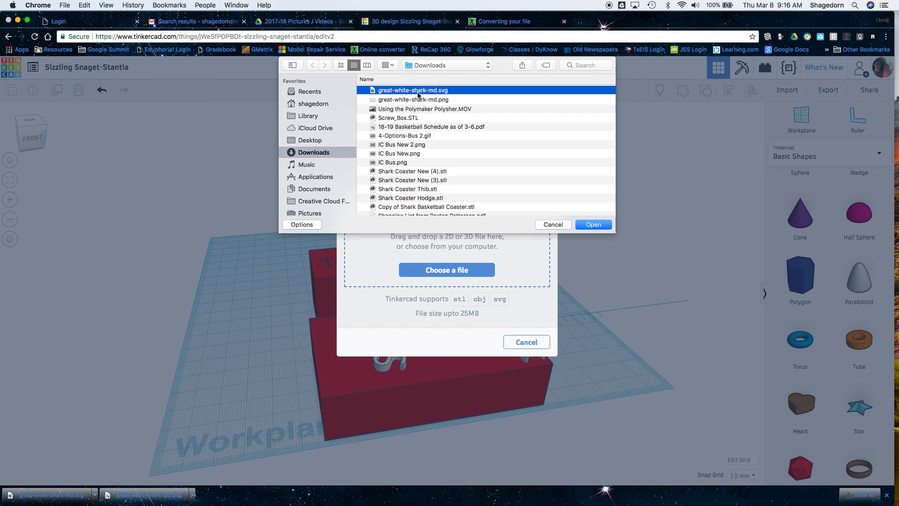
click(606, 225)
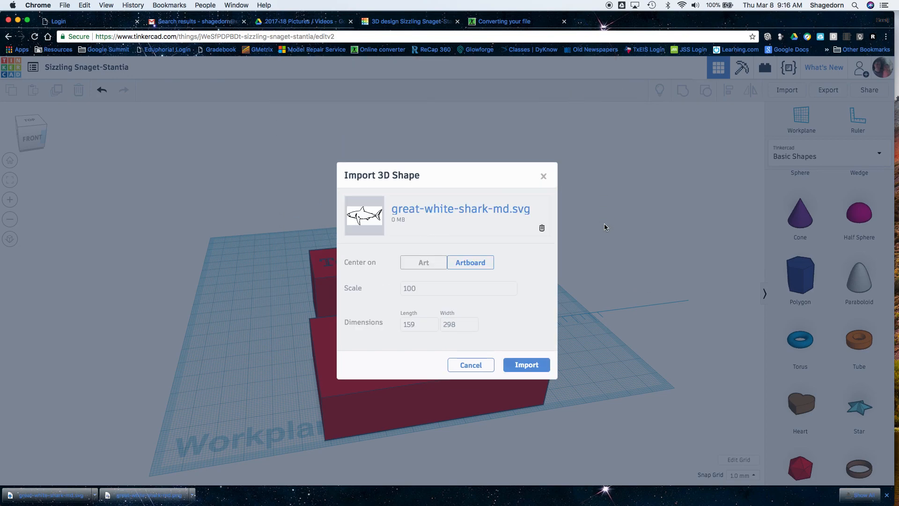
click(439, 293)
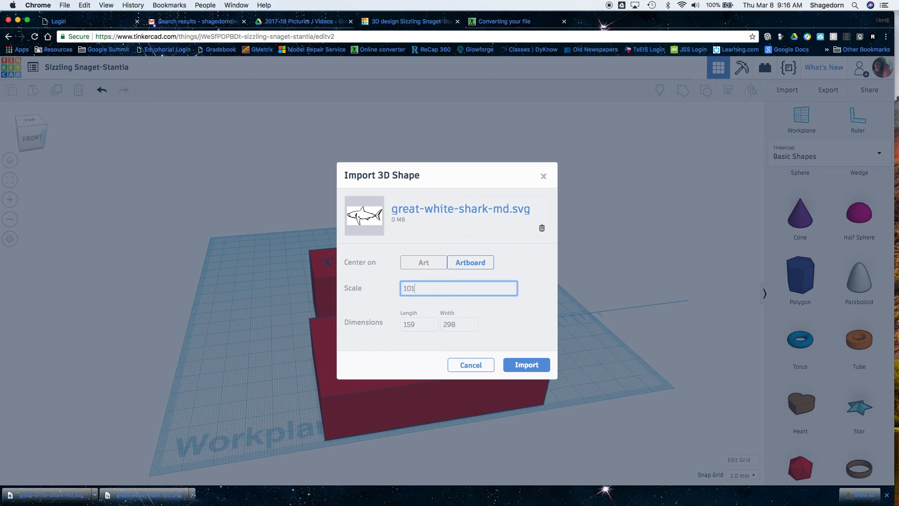
click(527, 365)
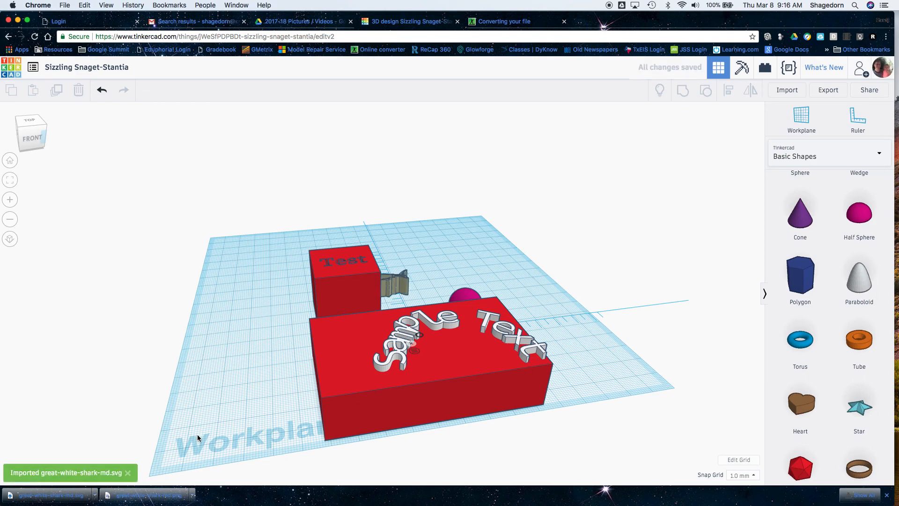
Step: Move the imported shark clear of the Test box, and delete the large box with the curved Sample Text
click(31, 122)
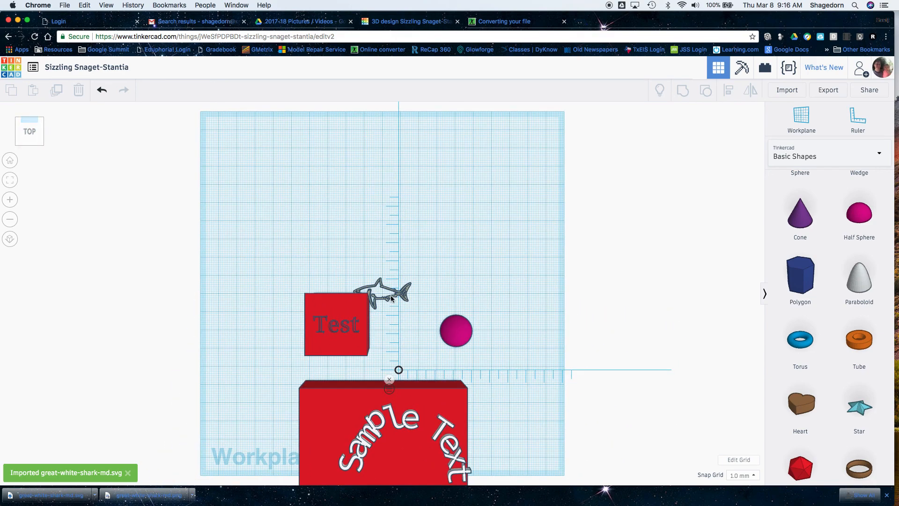
drag(390, 296, 448, 277)
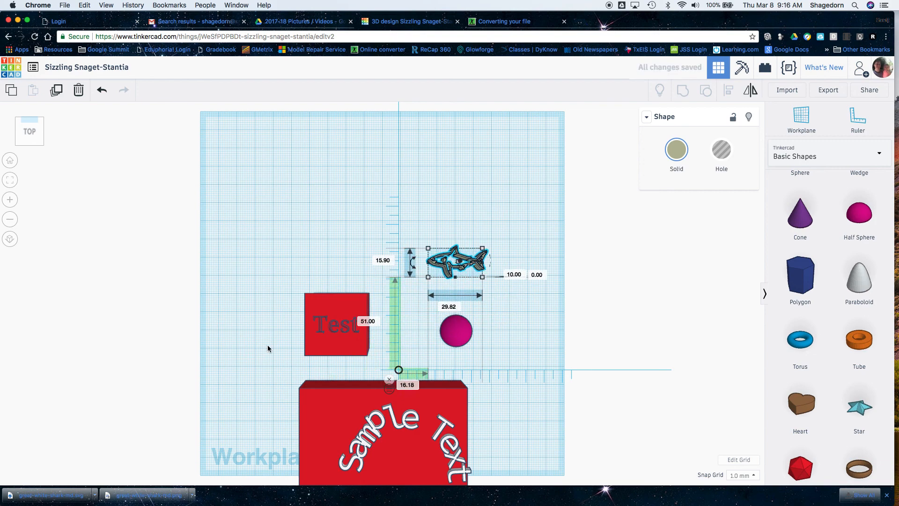
drag(260, 401, 420, 438)
key(Delete)
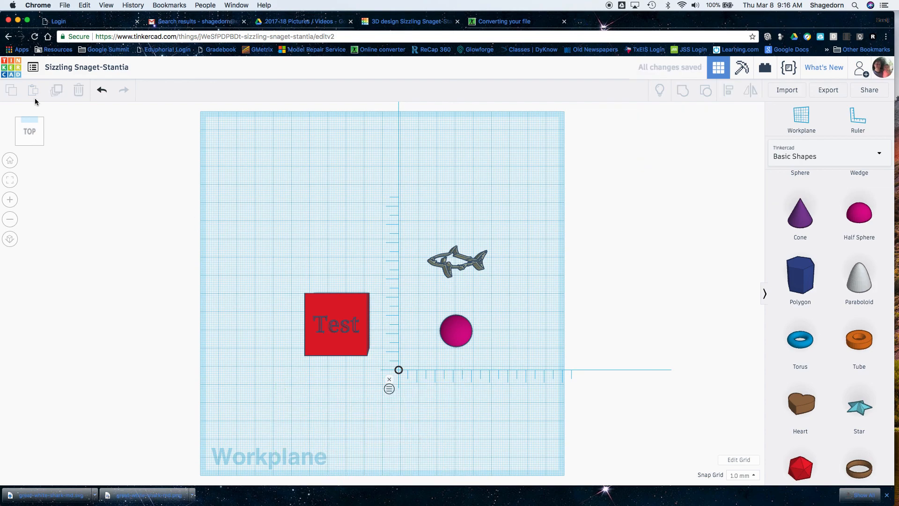
Step: Rotate the shark about 180° flat on the workplane
click(37, 130)
drag(37, 130, 87, 128)
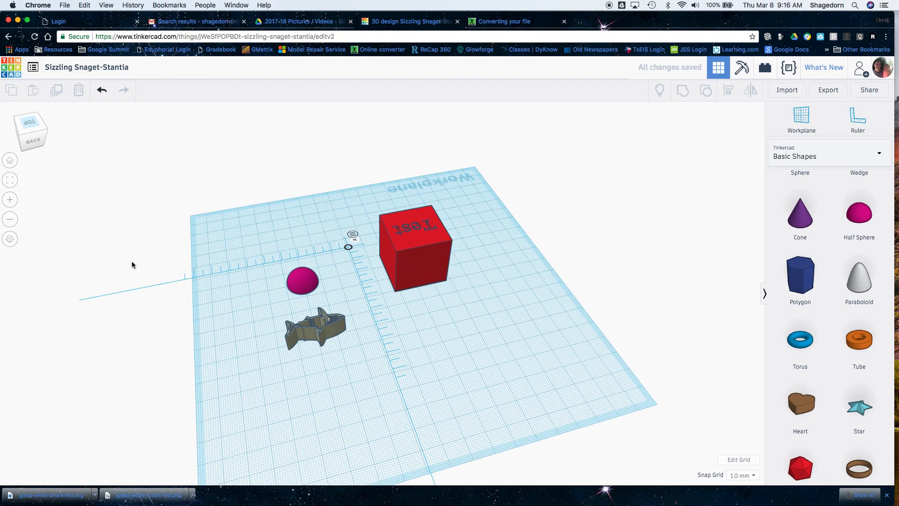
click(323, 328)
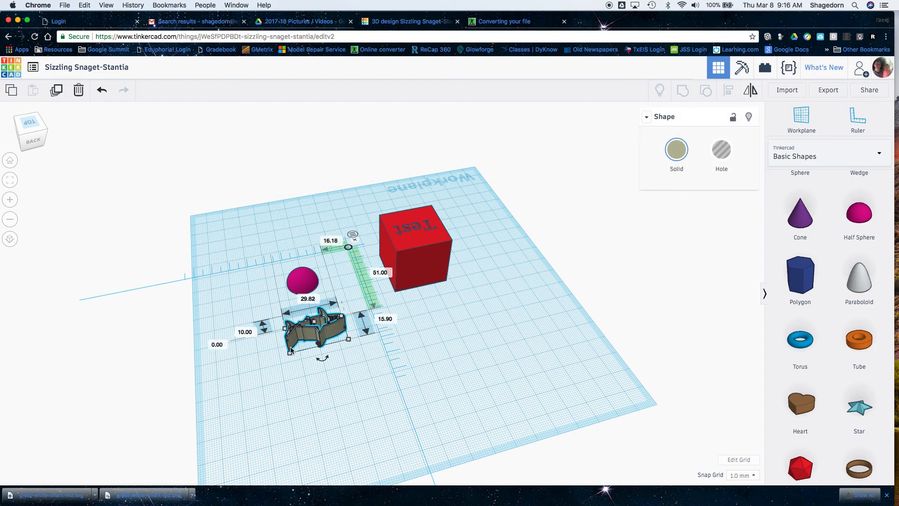
drag(324, 361, 314, 304)
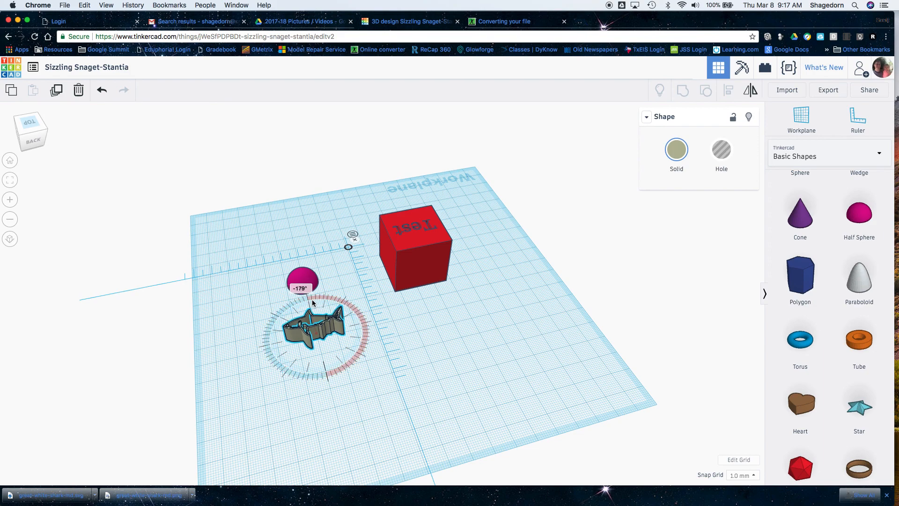
Step: Move the shark in front of the Test box's back face and scale it down proportionally to about 26 mm long
drag(313, 303, 448, 305)
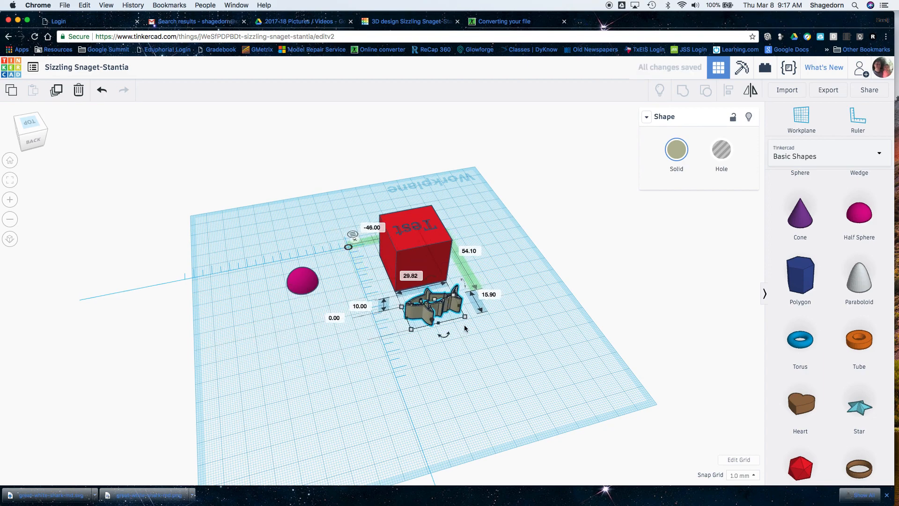
shift+drag(467, 319, 457, 317)
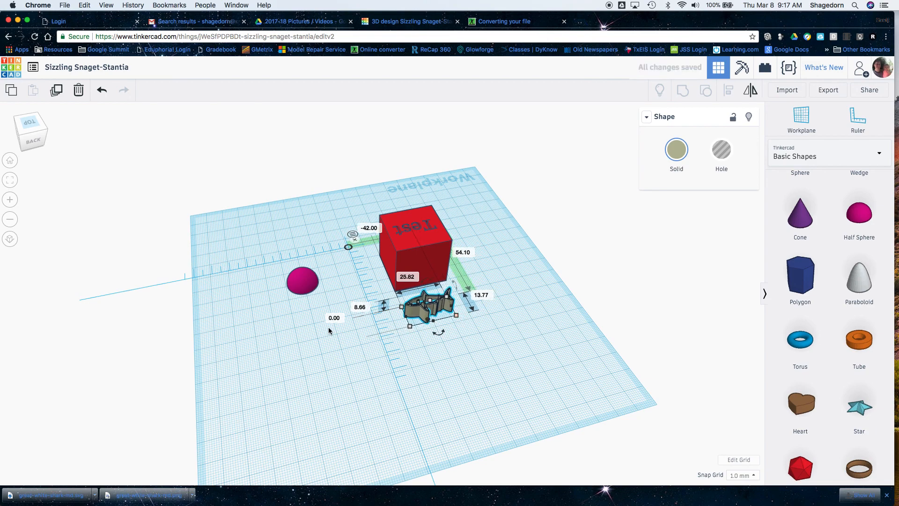
click(324, 362)
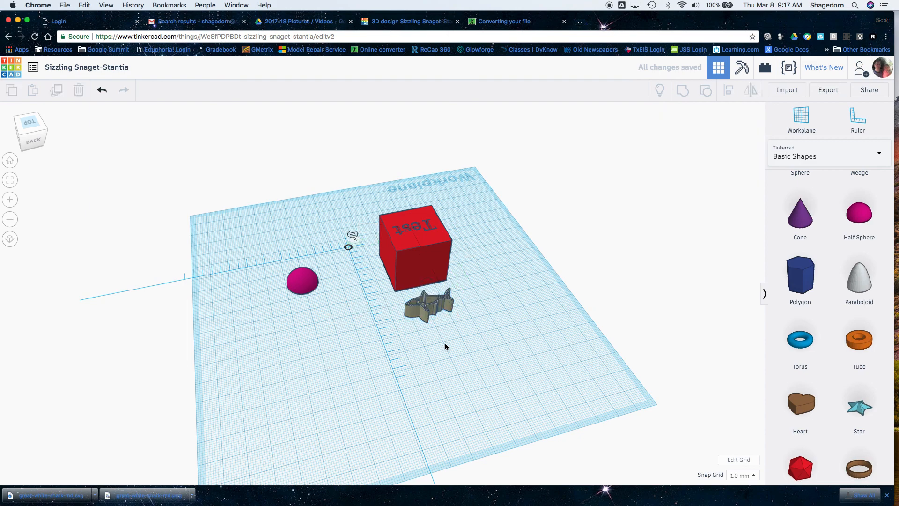
Step: Tilt the shark 90° so that it stands upright, parallel to the back face of the Test box
click(34, 143)
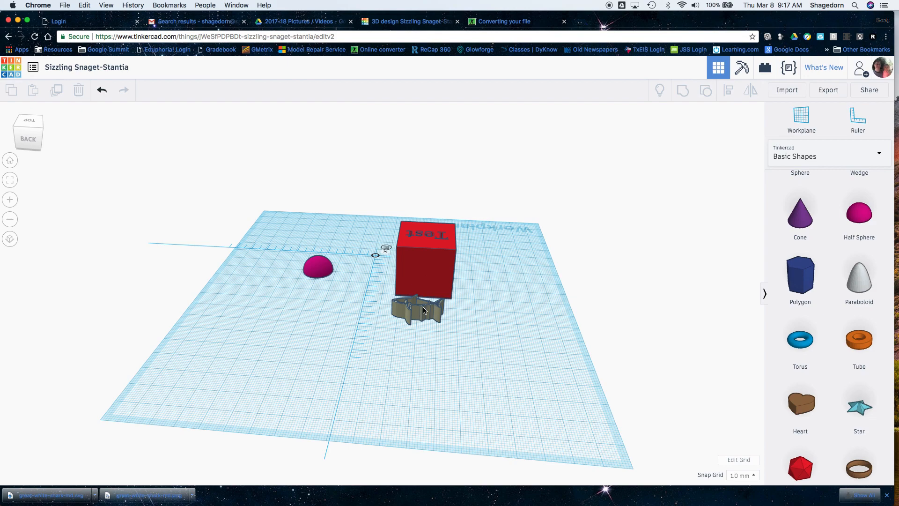
click(420, 316)
drag(32, 137, 17, 135)
drag(354, 290, 353, 289)
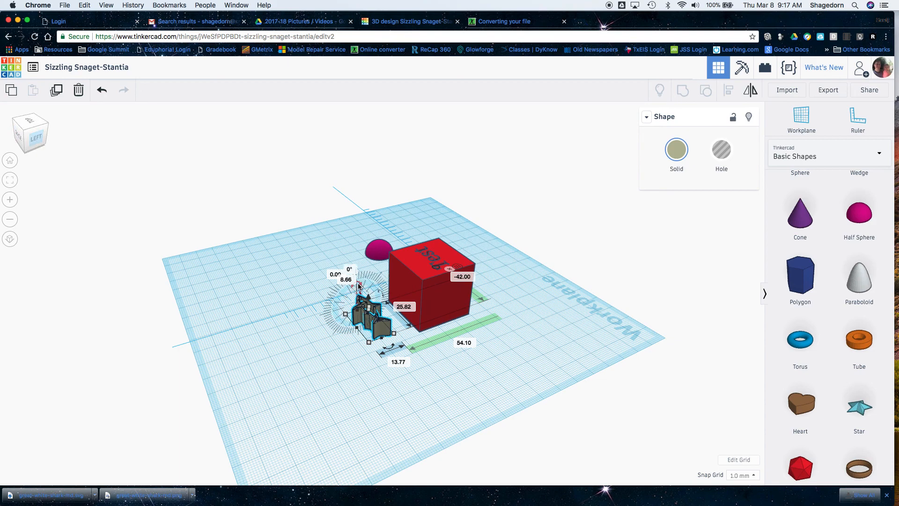
drag(353, 286, 332, 319)
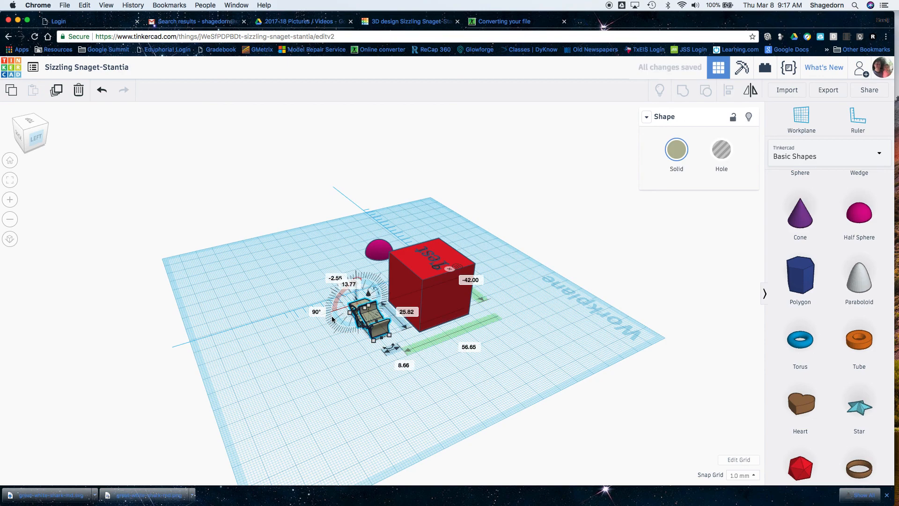
click(302, 338)
drag(274, 315, 313, 337)
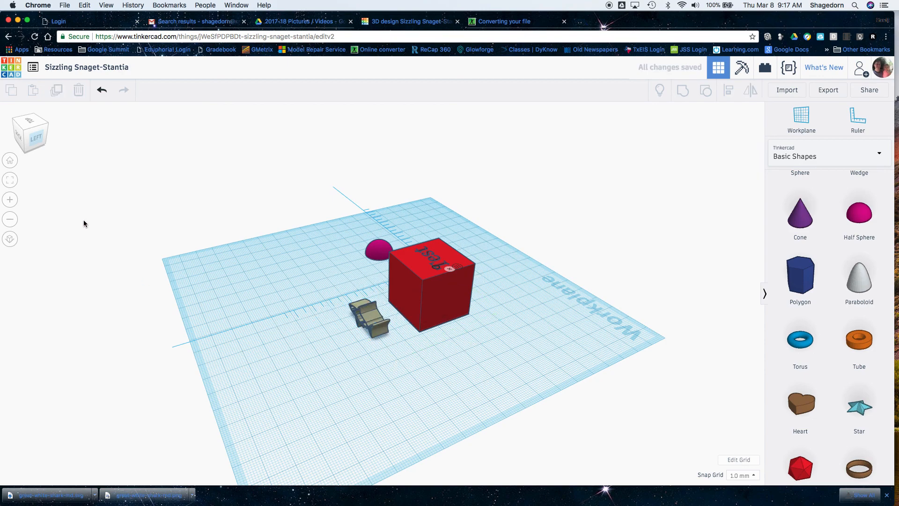
Step: Select the shark together with the Test box and align their centres vertically
click(33, 137)
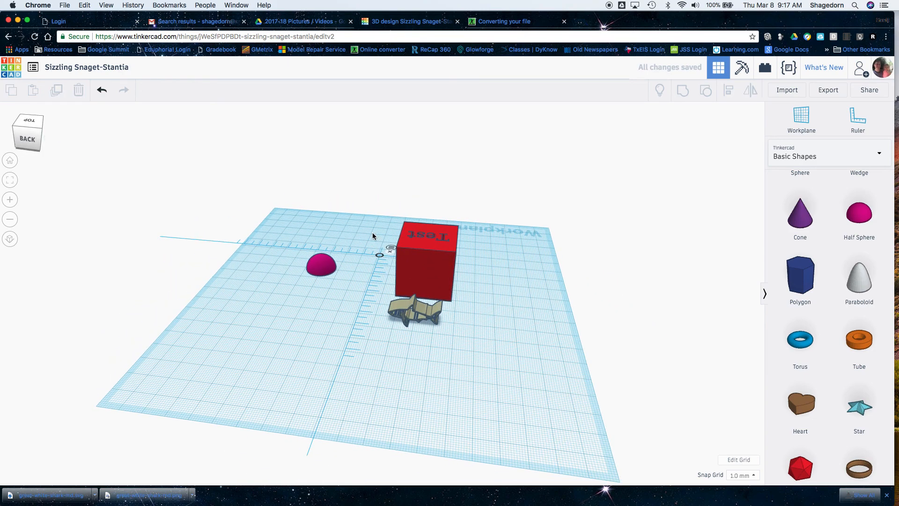
drag(354, 308, 390, 327)
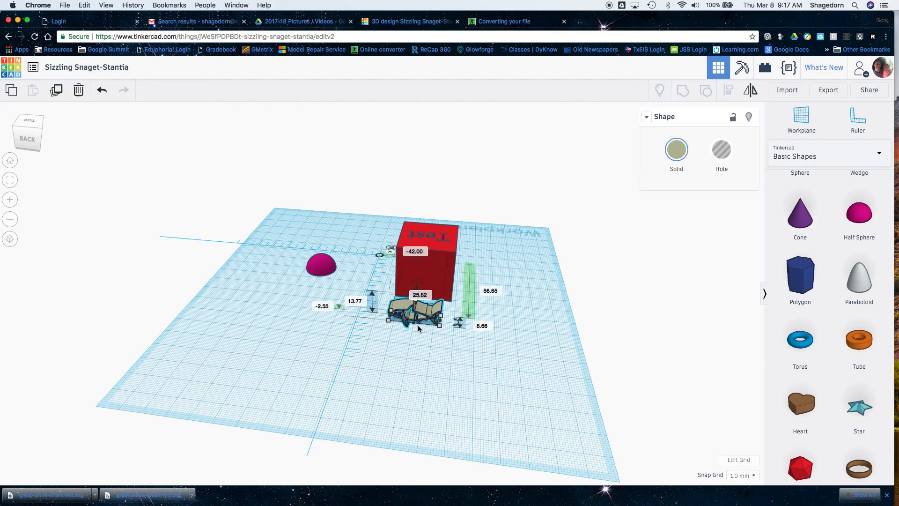
shift+click(444, 268)
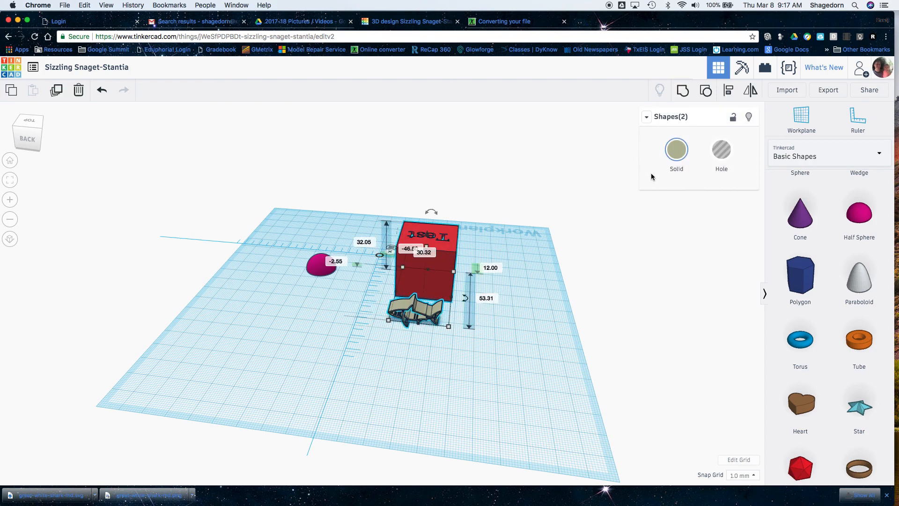
click(728, 93)
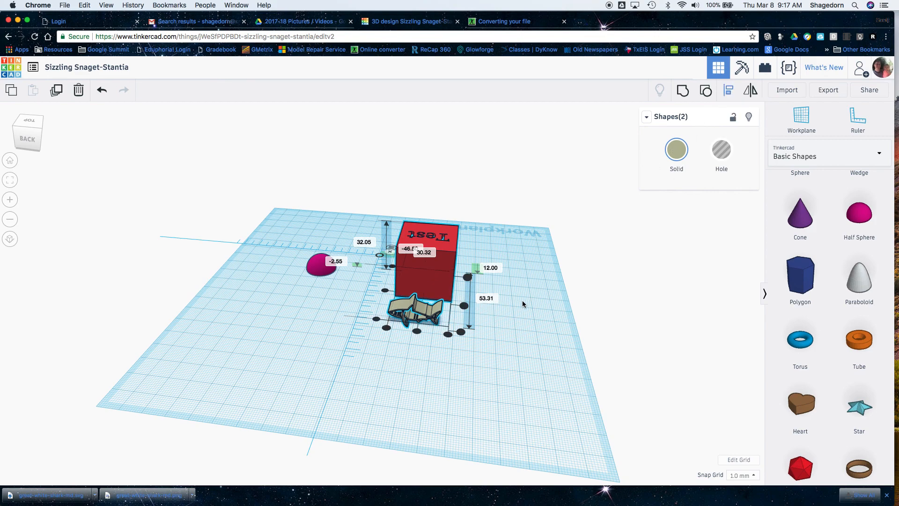
click(465, 308)
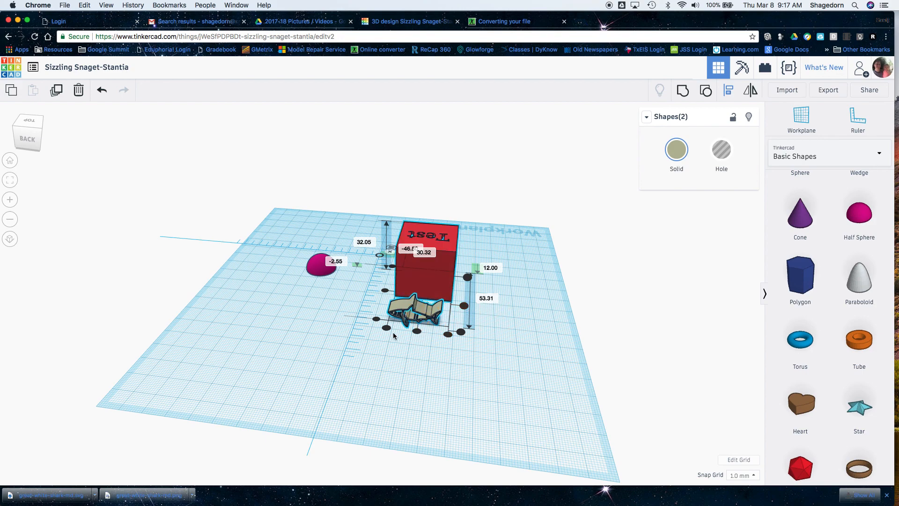
drag(28, 145, 27, 135)
click(26, 136)
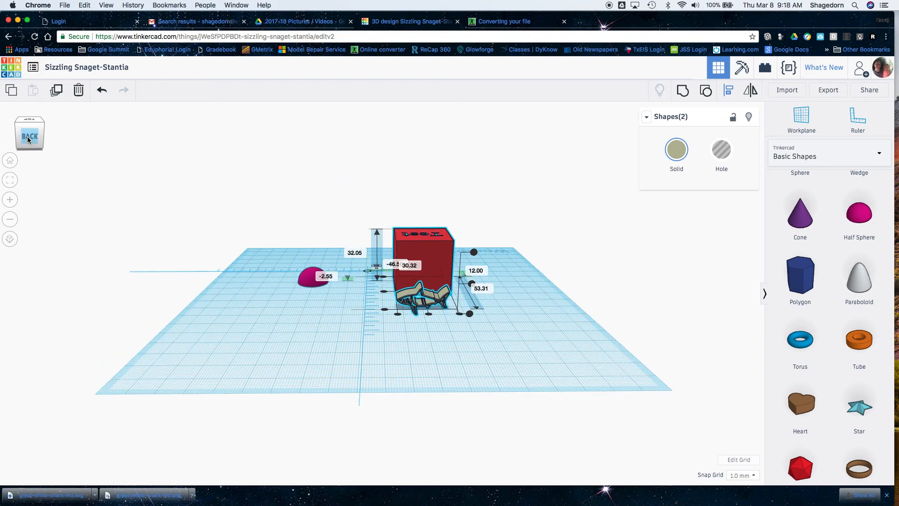
click(471, 282)
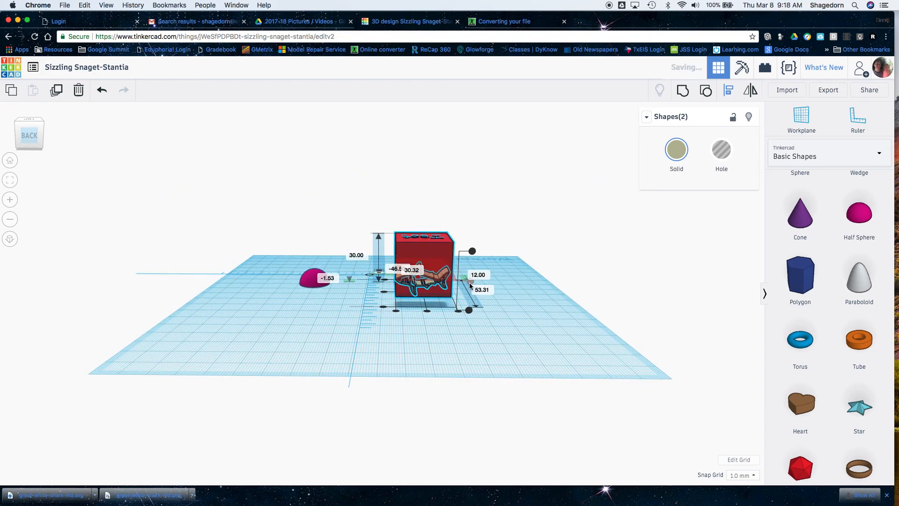
click(263, 332)
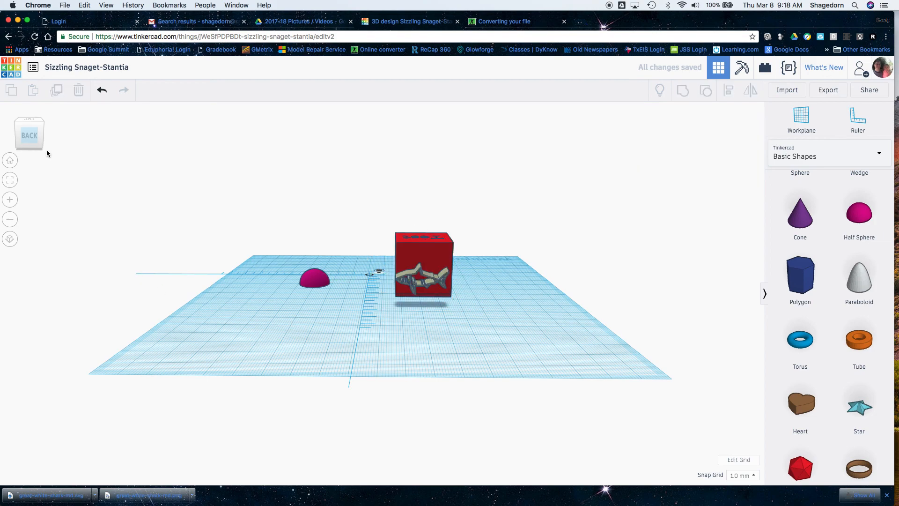
Step: Move the shark against the back face of the Test box so that it sinks partly into the box
drag(32, 138, 20, 140)
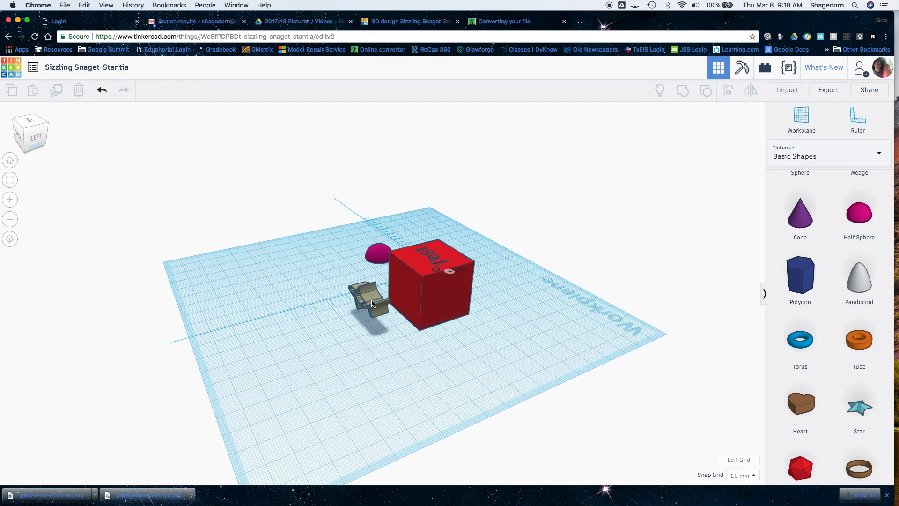
drag(387, 301, 409, 296)
click(342, 312)
drag(32, 143, 53, 140)
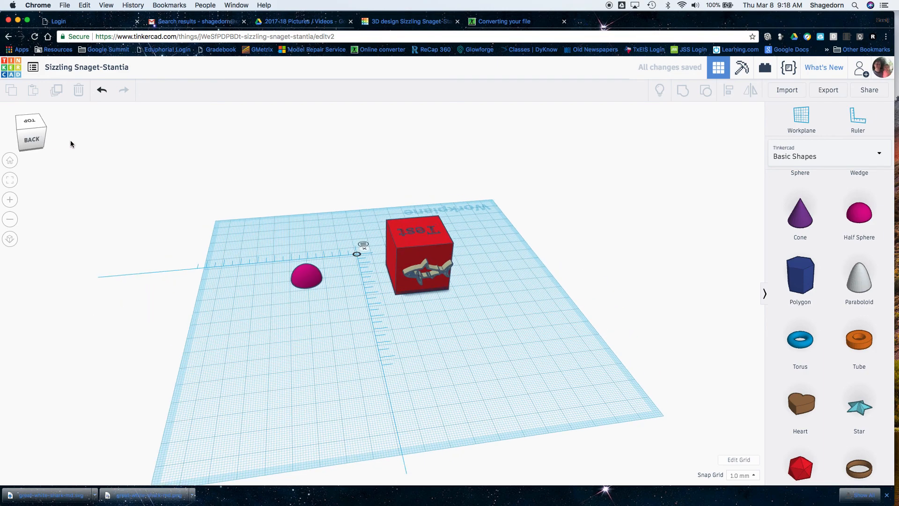
Step: Select the shark together with the Test box and align their centres across the width of the back face
drag(366, 270, 433, 297)
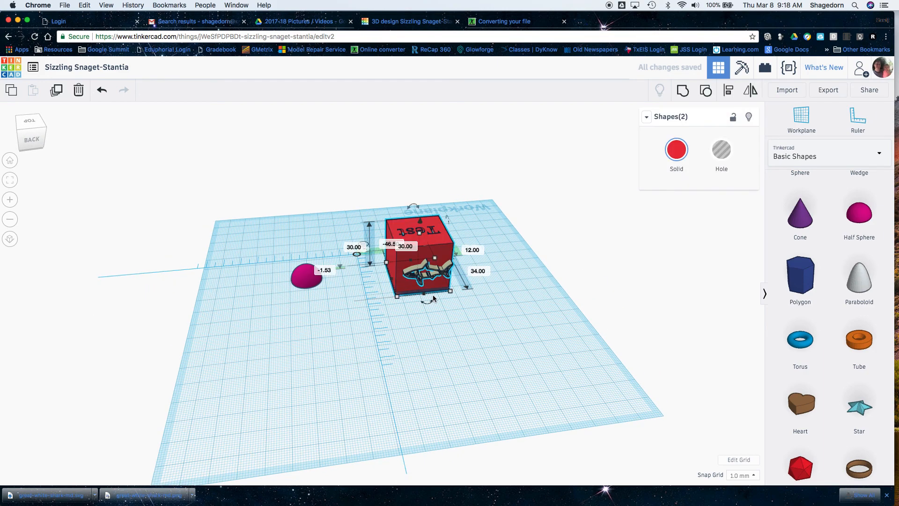
click(727, 92)
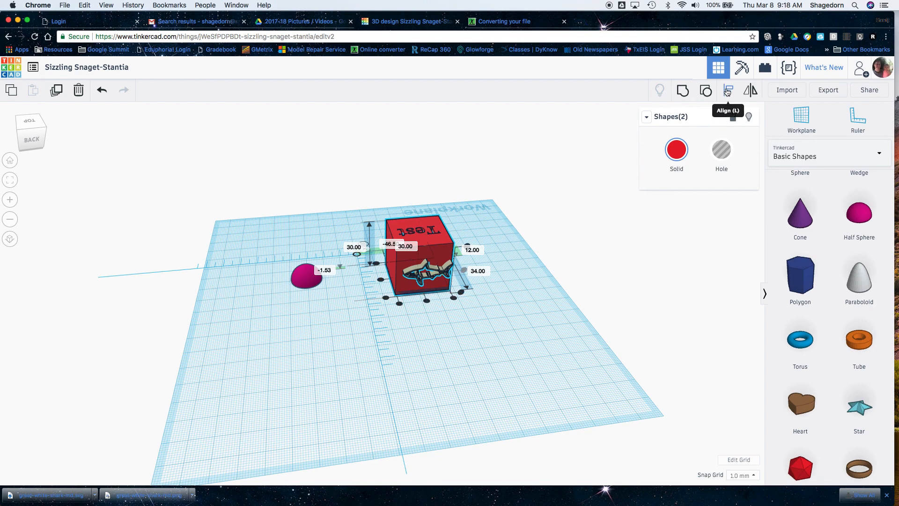
click(426, 301)
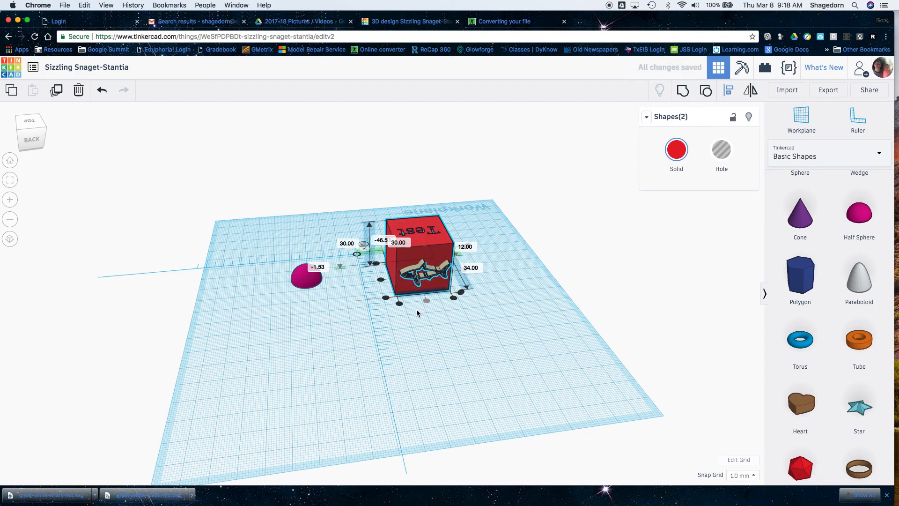
click(26, 140)
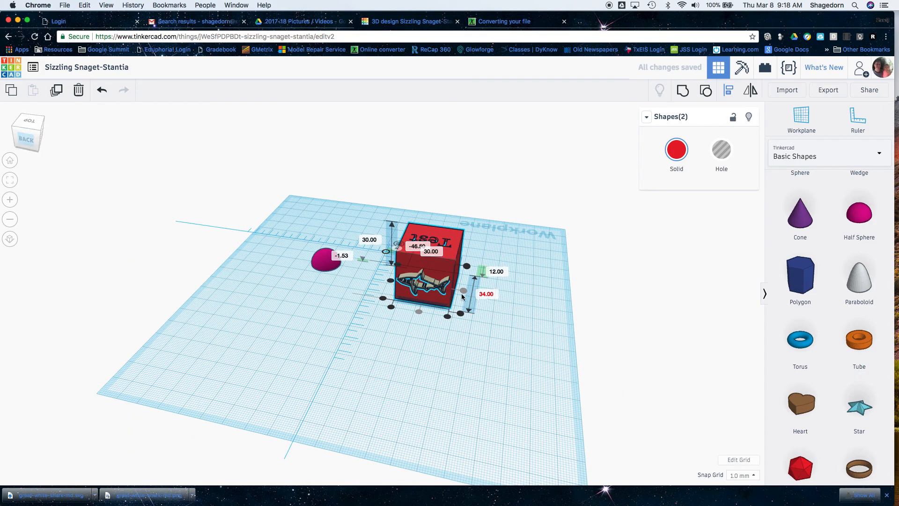
Step: Turn the shark into a hole and group it with the Test box to engrave it into the back face
click(438, 285)
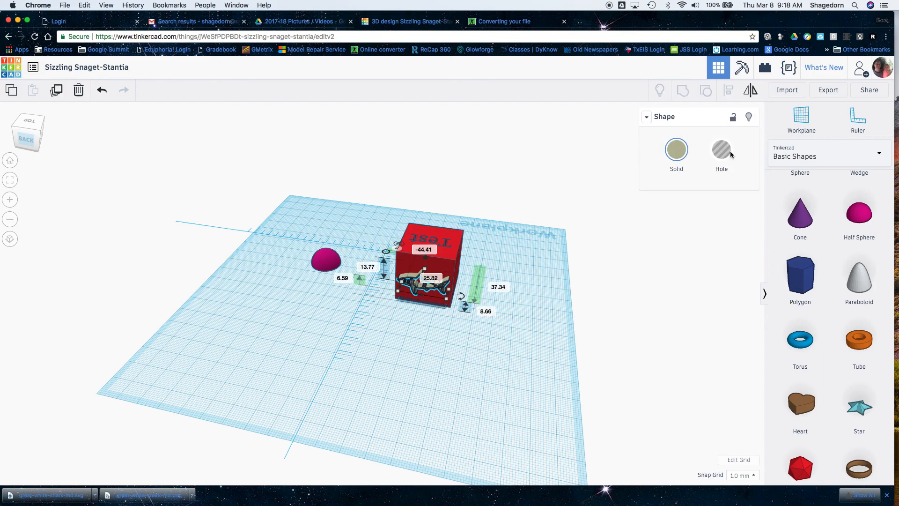
click(723, 150)
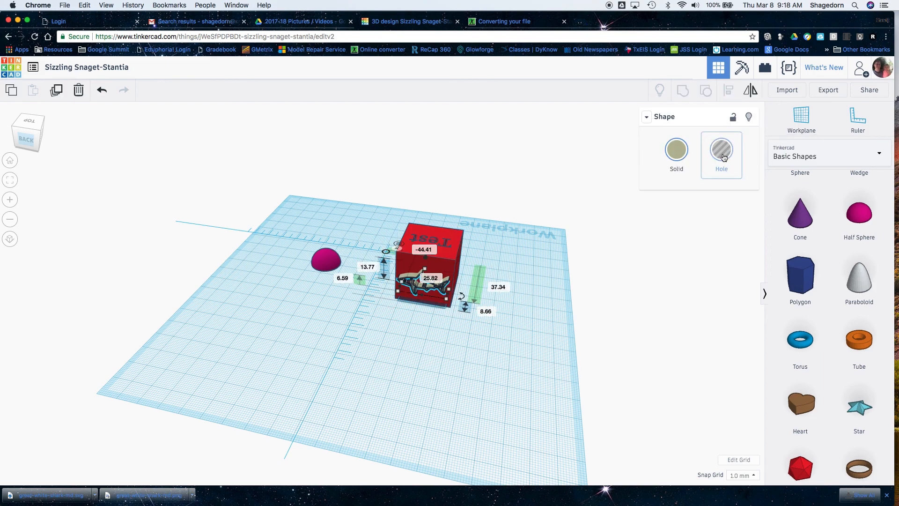
click(517, 387)
drag(371, 228, 455, 313)
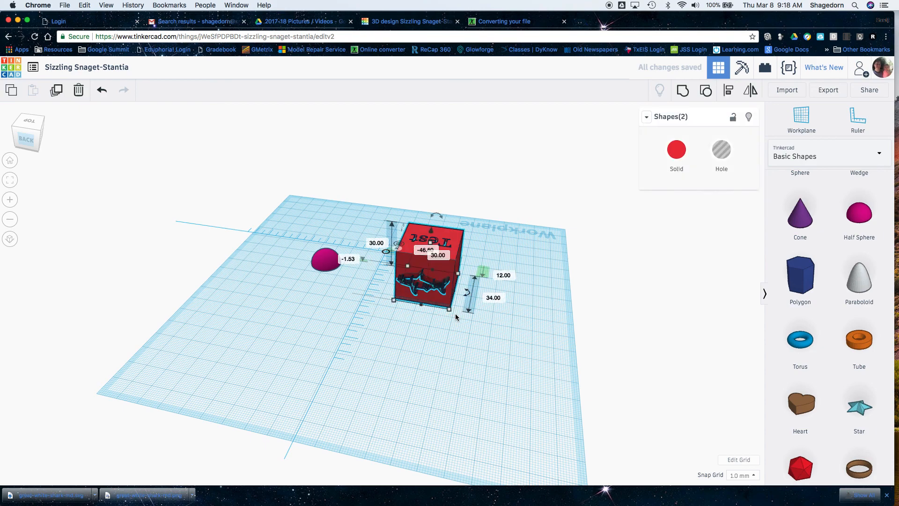
click(683, 94)
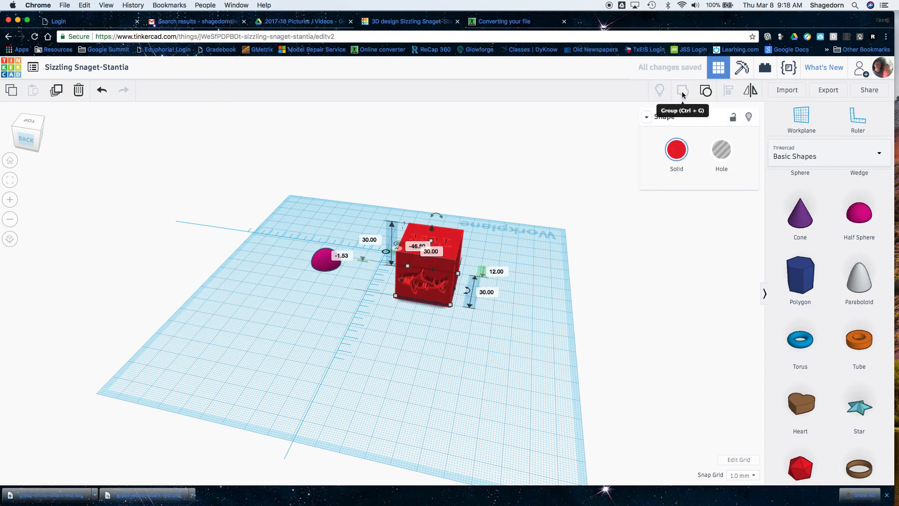
click(507, 308)
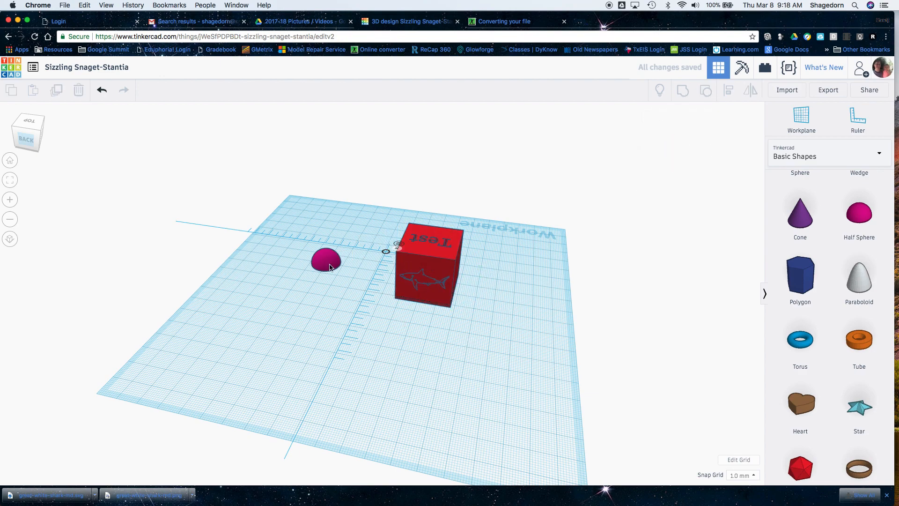
Step: Inspect the engraved shark on the box's back face up close and look through the Basic Shapes library
scroll(442, 282, down, 4)
scroll(442, 281, up, 4)
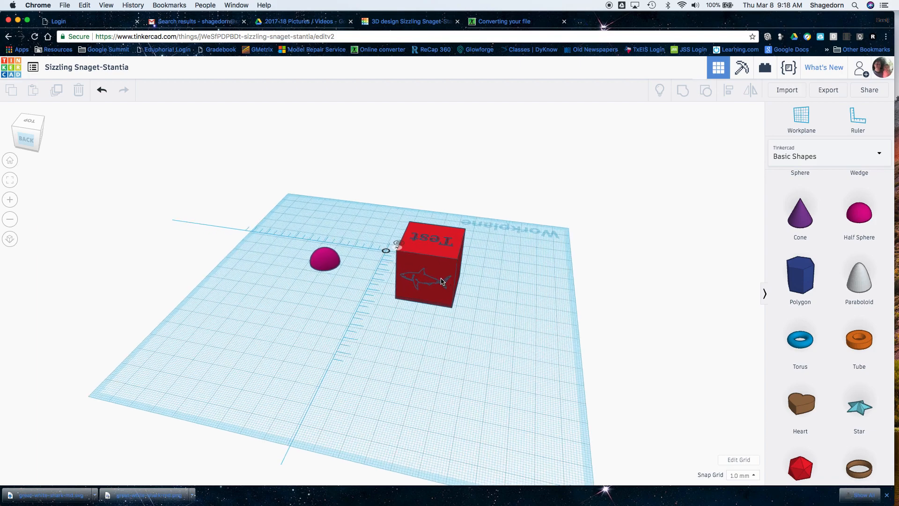
scroll(442, 281, up, 5)
scroll(442, 281, up, 5)
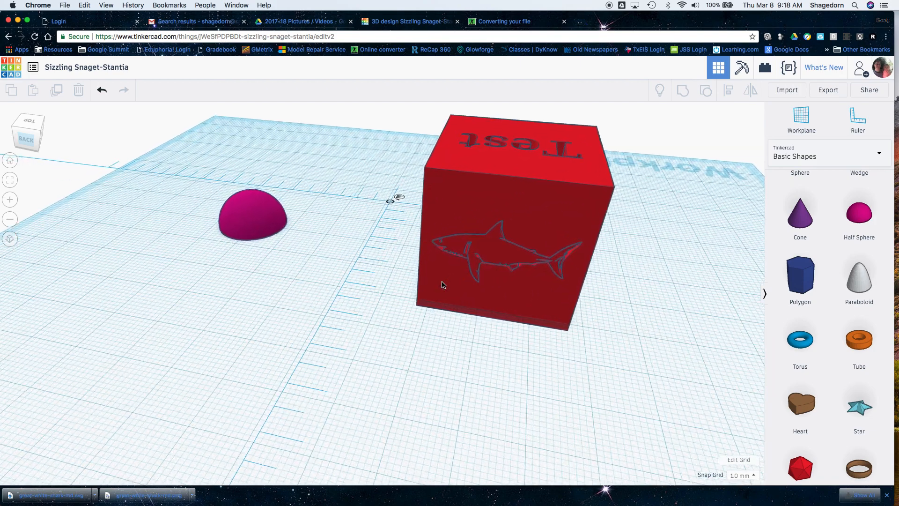
scroll(443, 285, down, 2)
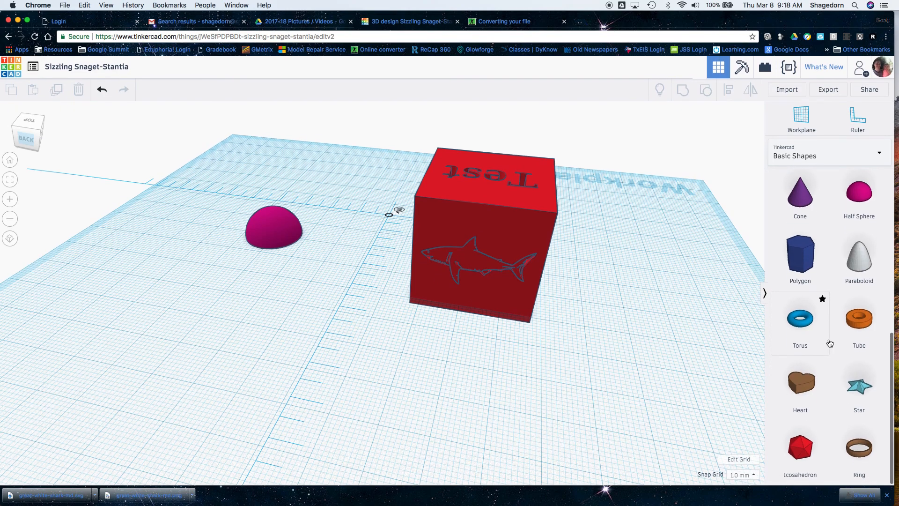
scroll(830, 343, up, 5)
scroll(830, 343, up, 3)
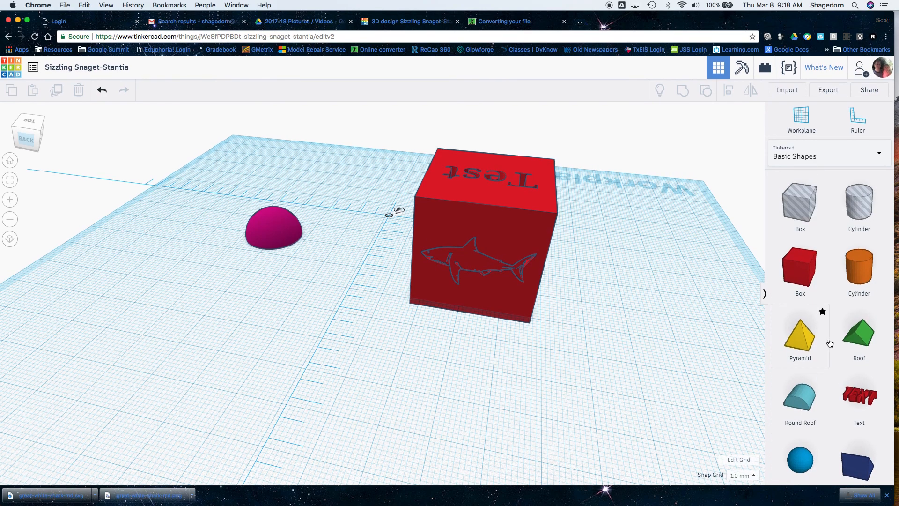